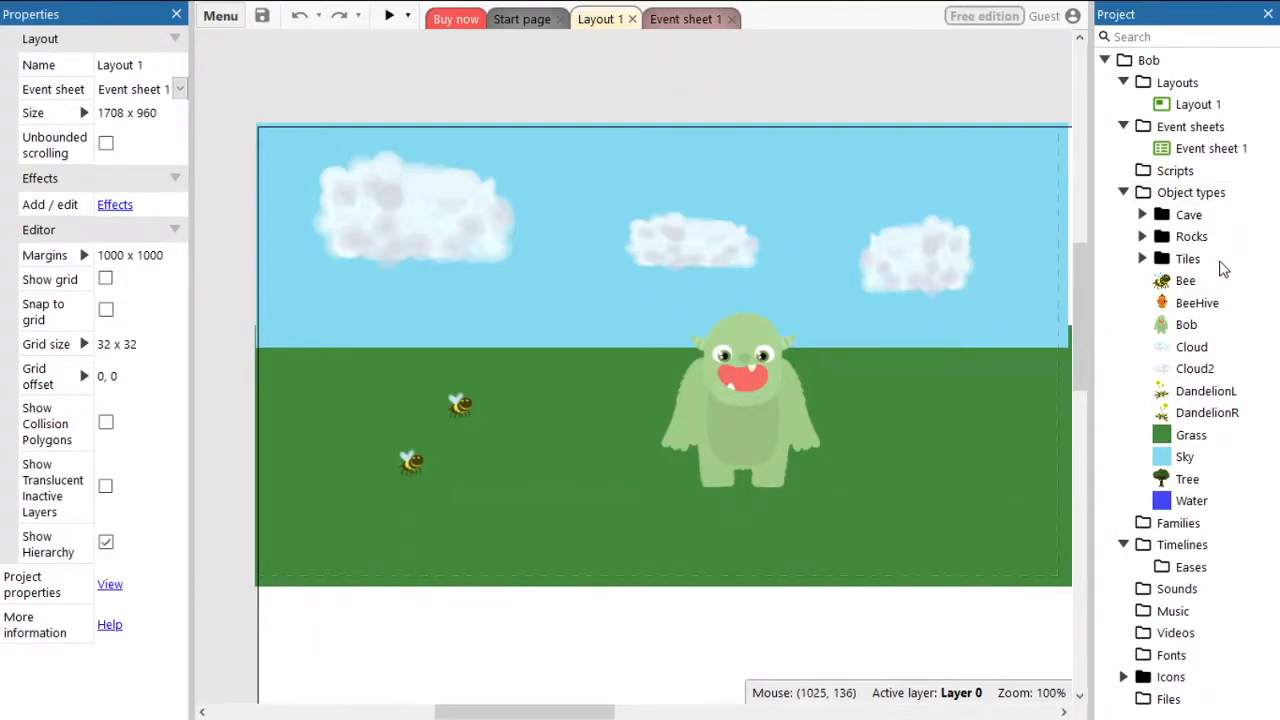
# Create a new Tiled Background object type and place it in the layout at about 153, 130.
pyautogui.click(1142, 259)
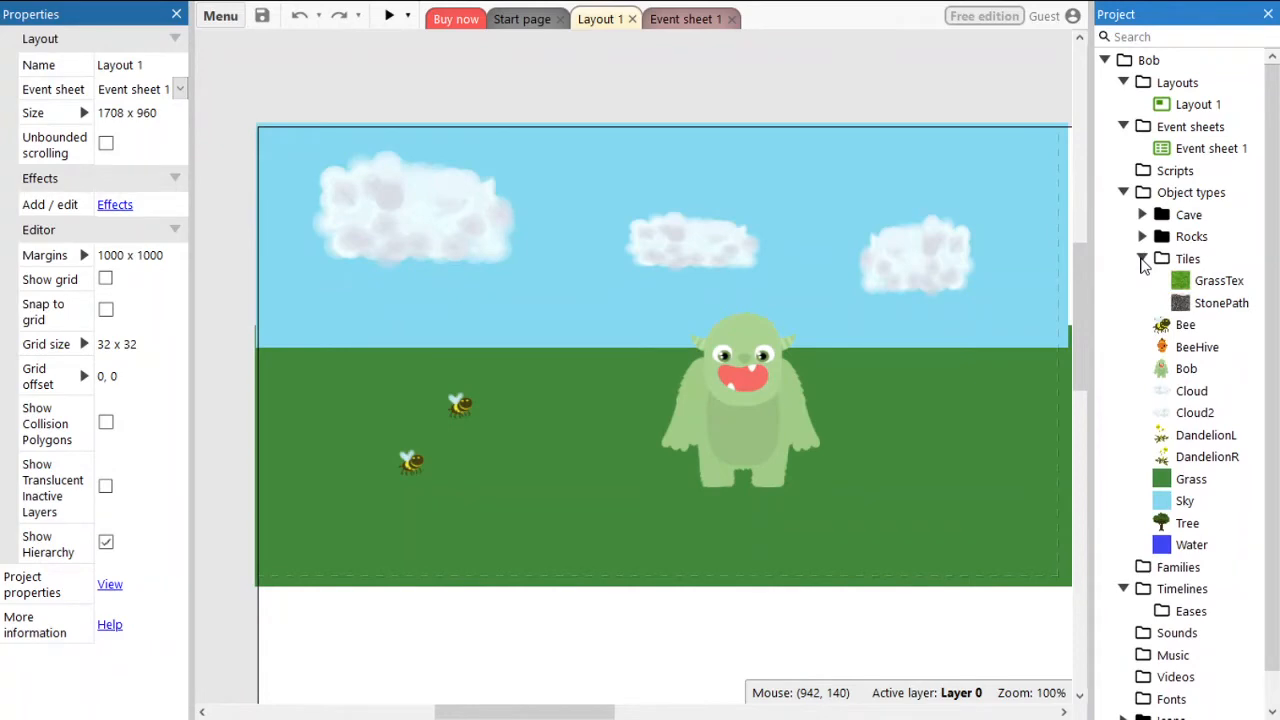
pyautogui.rightClick(1180, 195)
pyautogui.click(1136, 213)
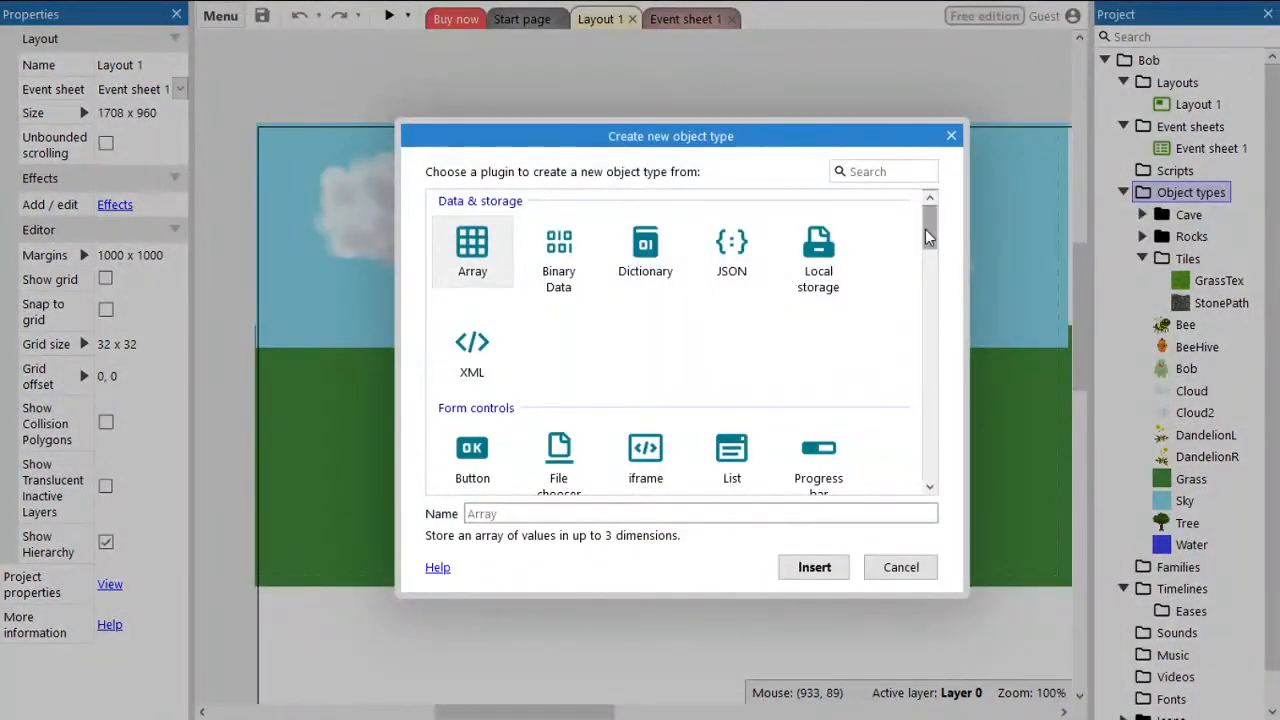
pyautogui.moveTo(925, 229); pyautogui.dragTo(937, 312)
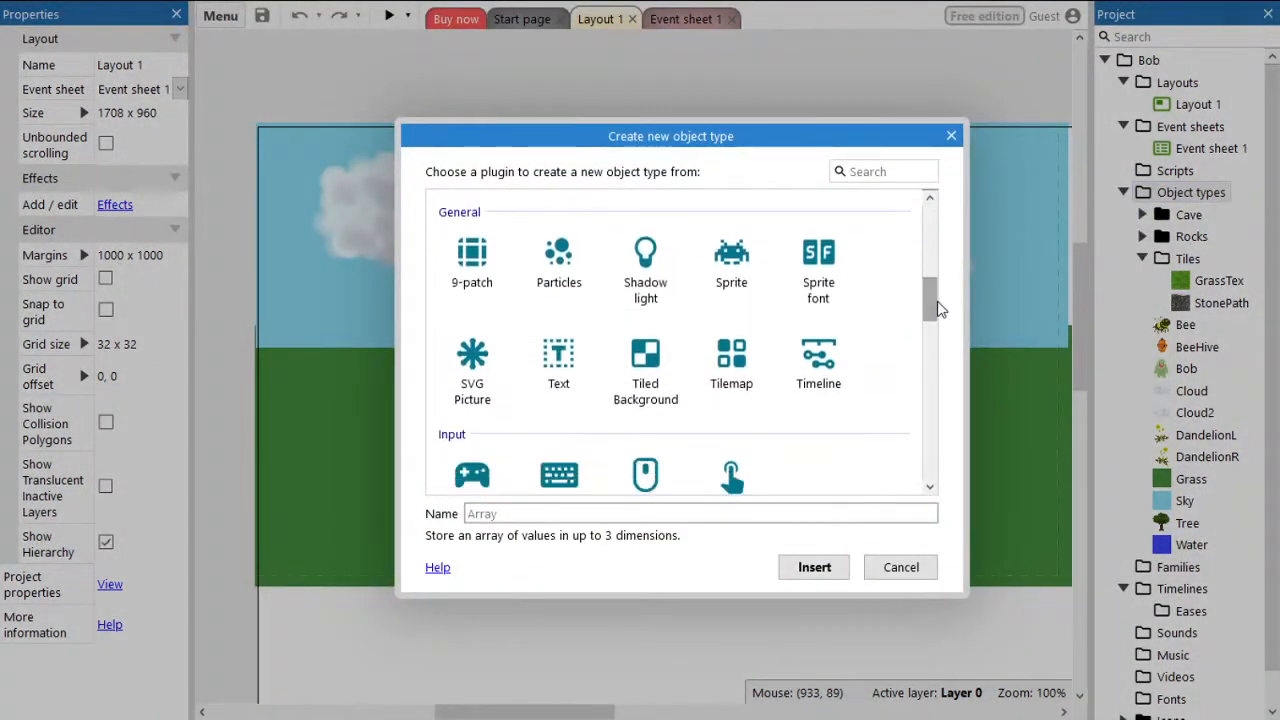
pyautogui.click(645, 360)
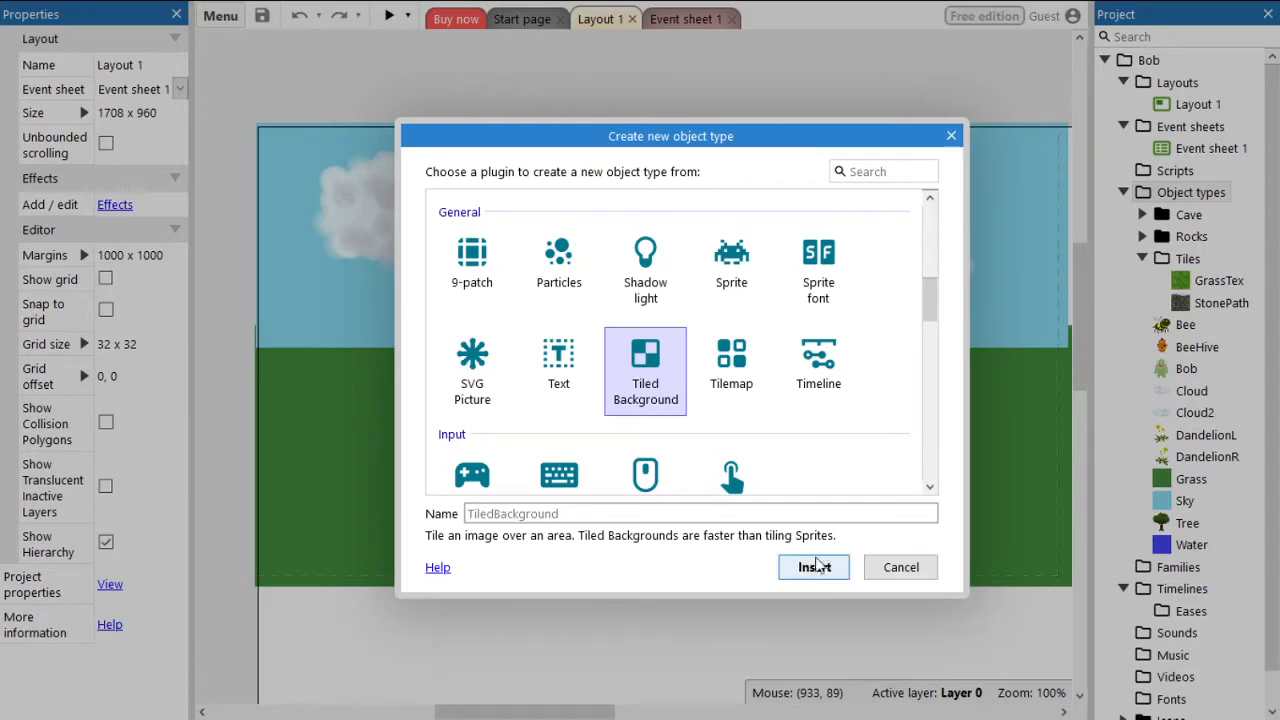
pyautogui.click(808, 567)
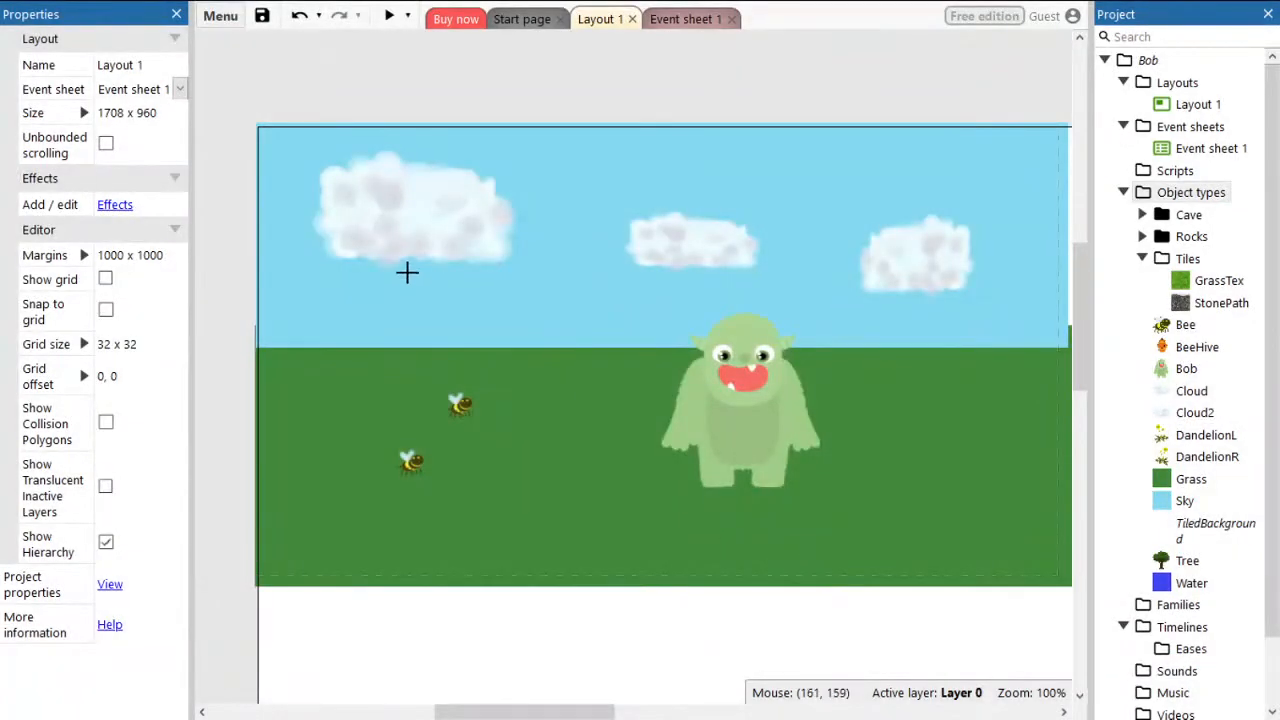
pyautogui.click(400, 248)
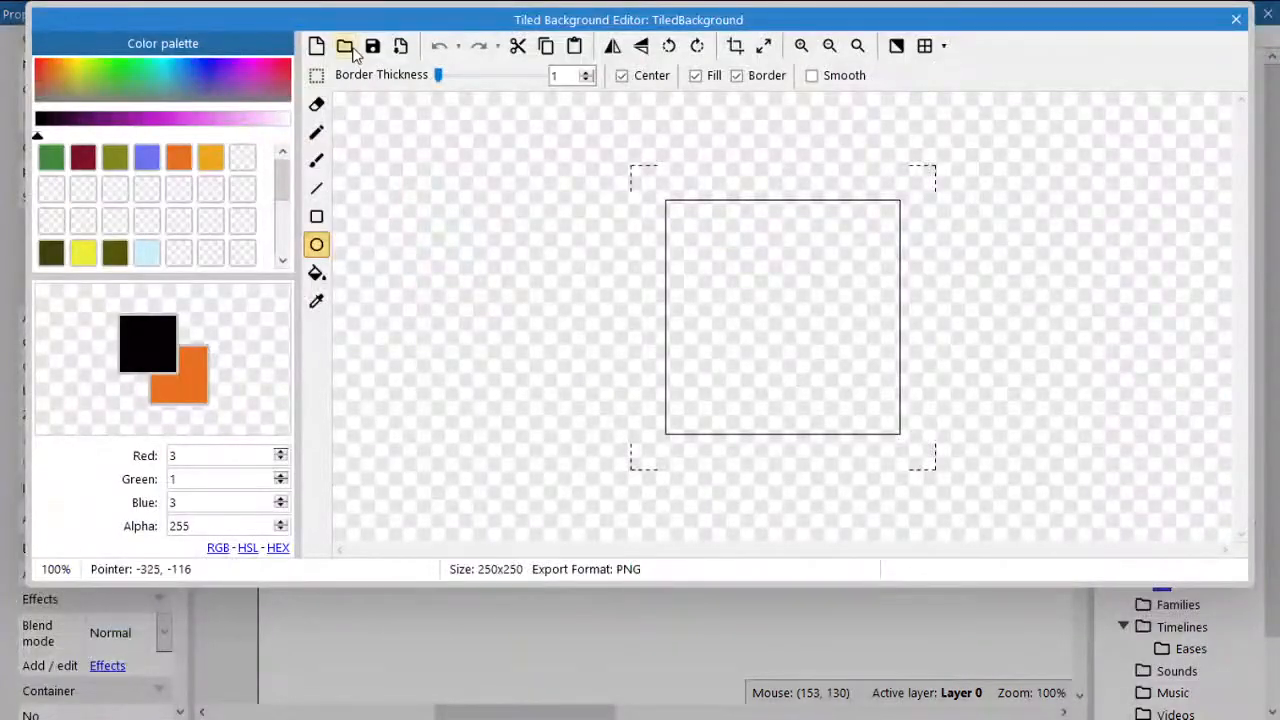
# Load Bee.png as the image of the new tiled background and close its image editor.
pyautogui.click(344, 46)
pyautogui.click(214, 152)
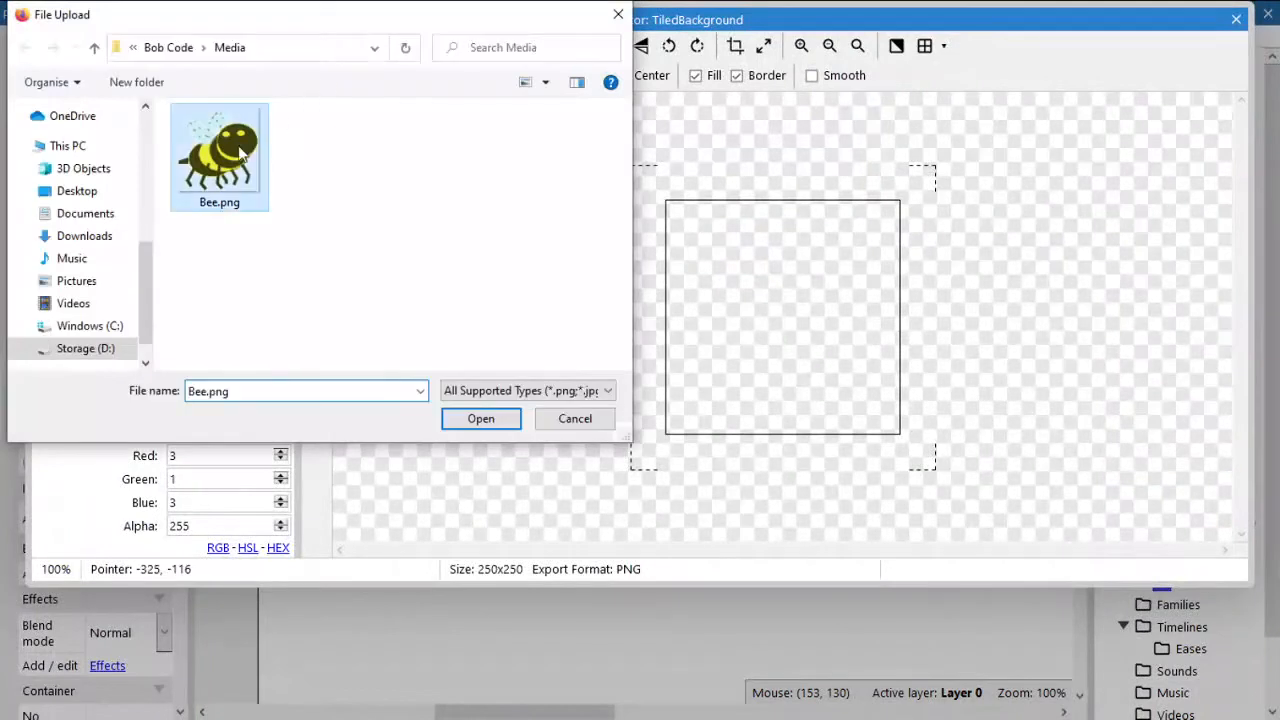
pyautogui.click(474, 418)
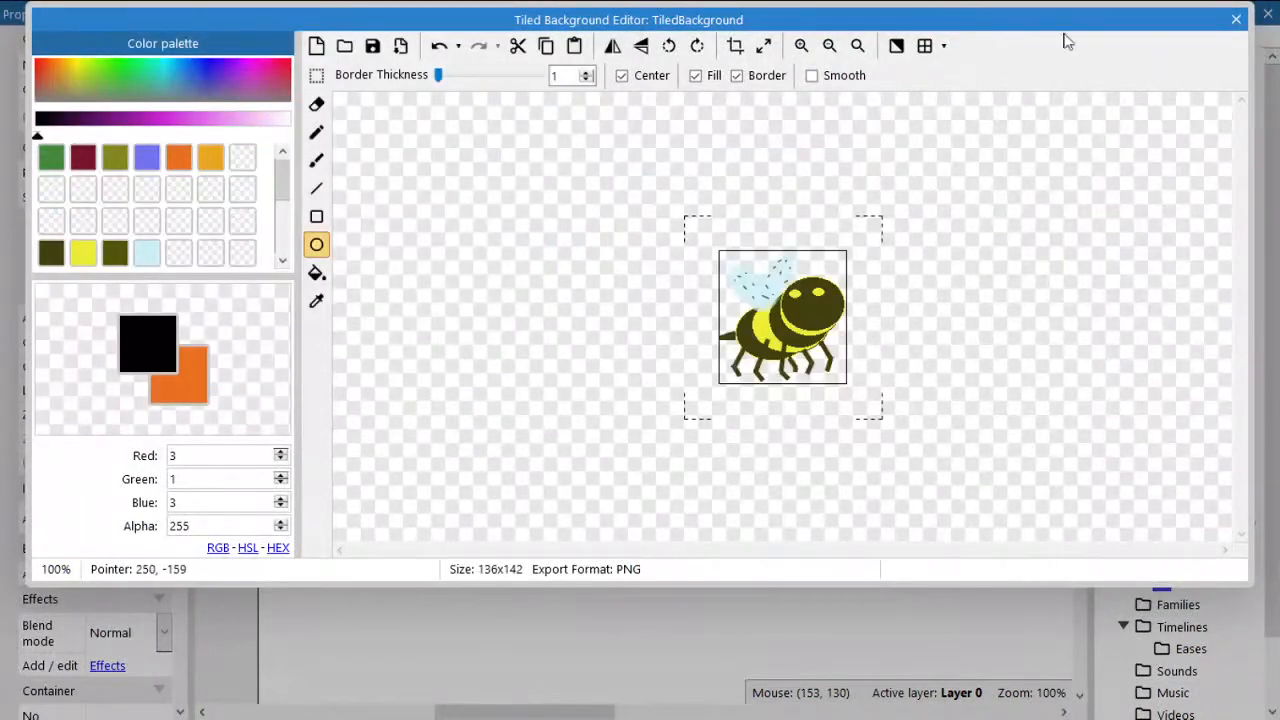
pyautogui.click(1236, 19)
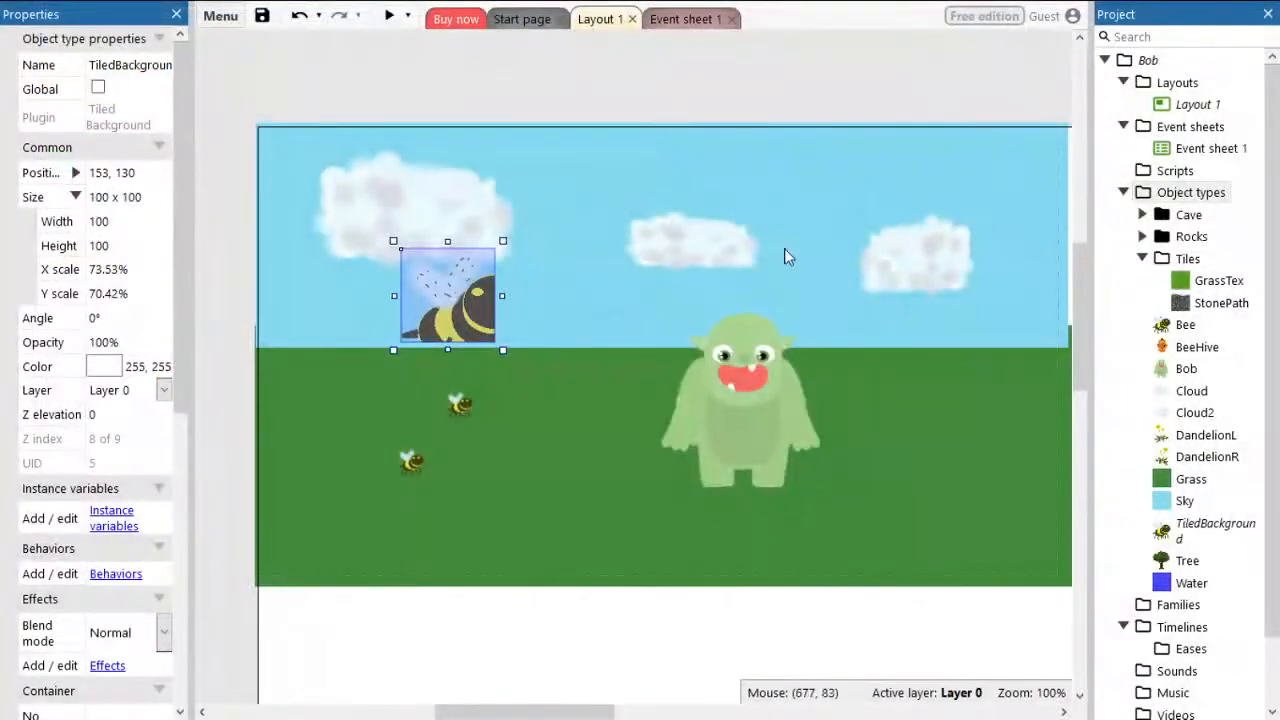
# Move the bee tiled background to about 52, 63, stretch it to about 773 x 381, and delete it.
pyautogui.moveTo(445, 313); pyautogui.dragTo(350, 250)
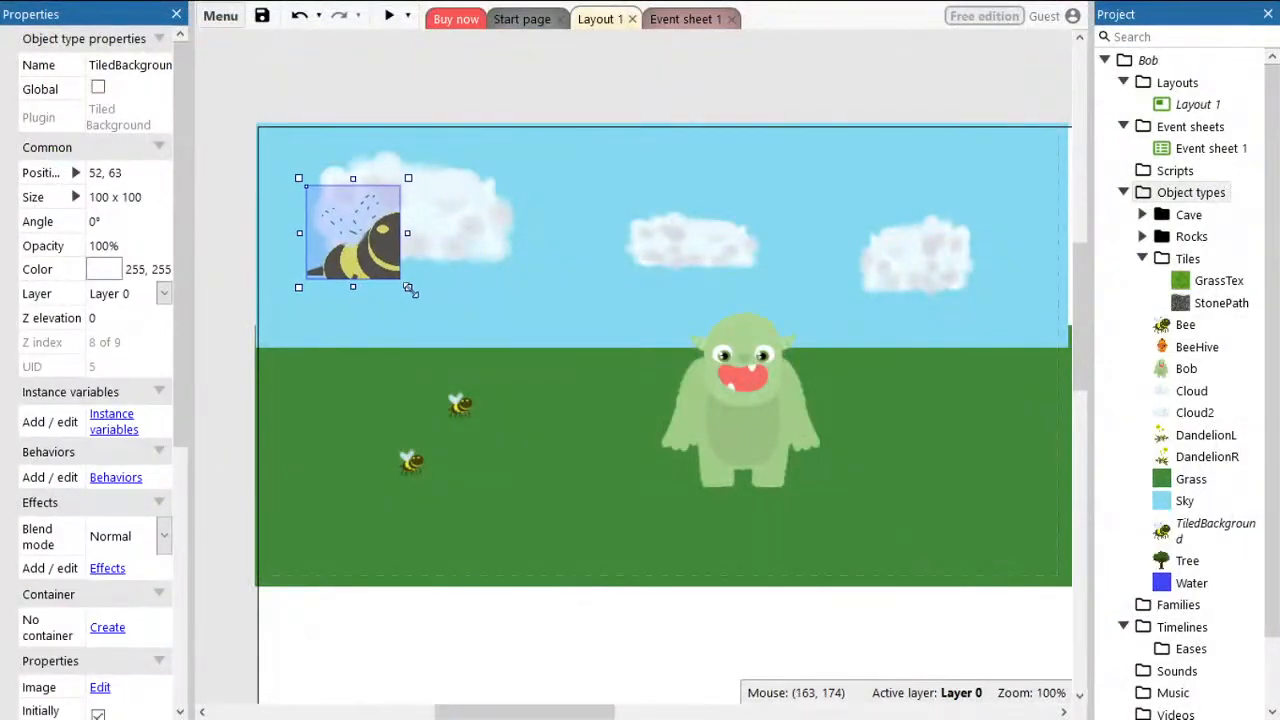
pyautogui.moveTo(410, 290); pyautogui.dragTo(768, 552)
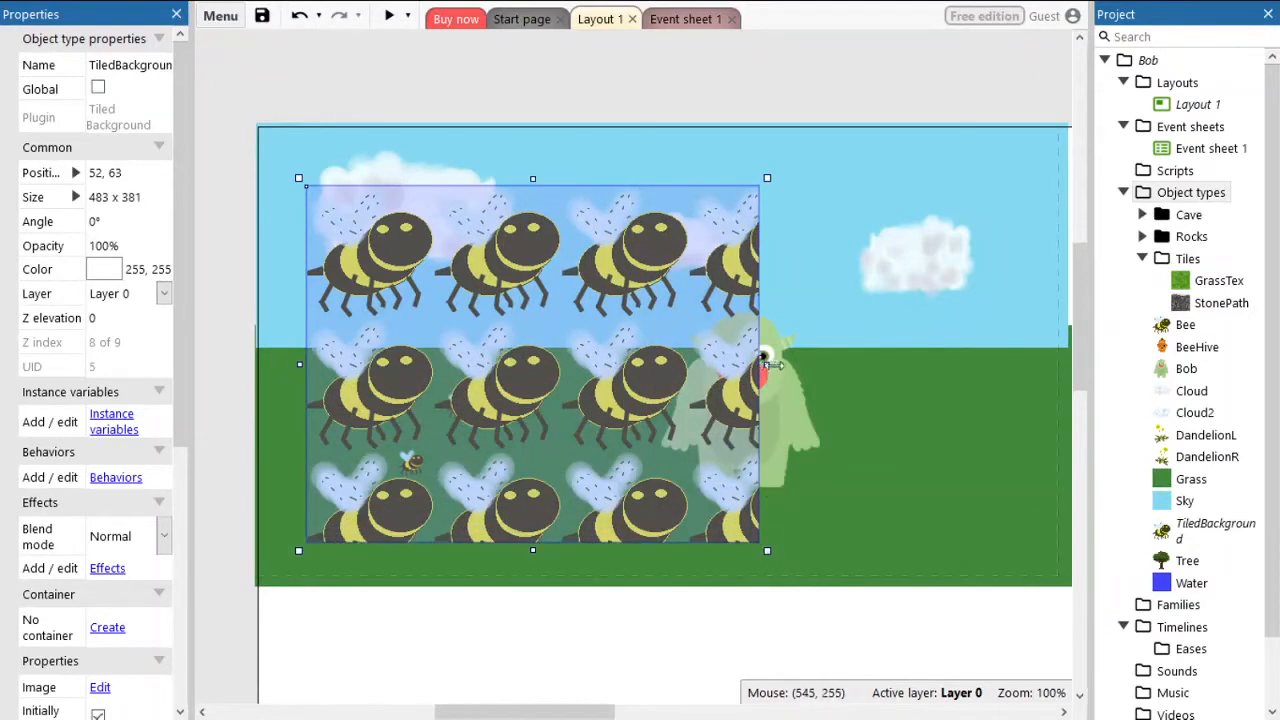
pyautogui.moveTo(769, 366); pyautogui.dragTo(1041, 393)
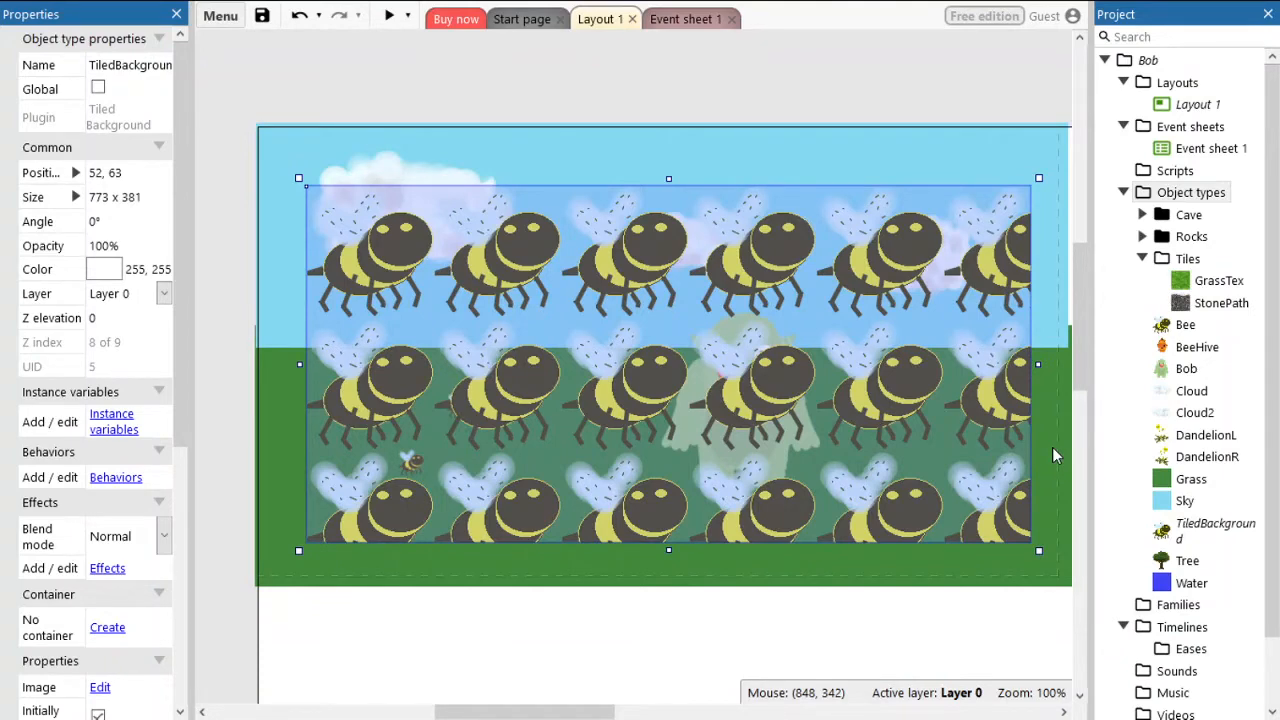
pyautogui.press('Delete')
# Place GrassTex along the base of the sky and stretch it across the layout view to about 864 x 250.
pyautogui.moveTo(1216, 282); pyautogui.dragTo(366, 388)
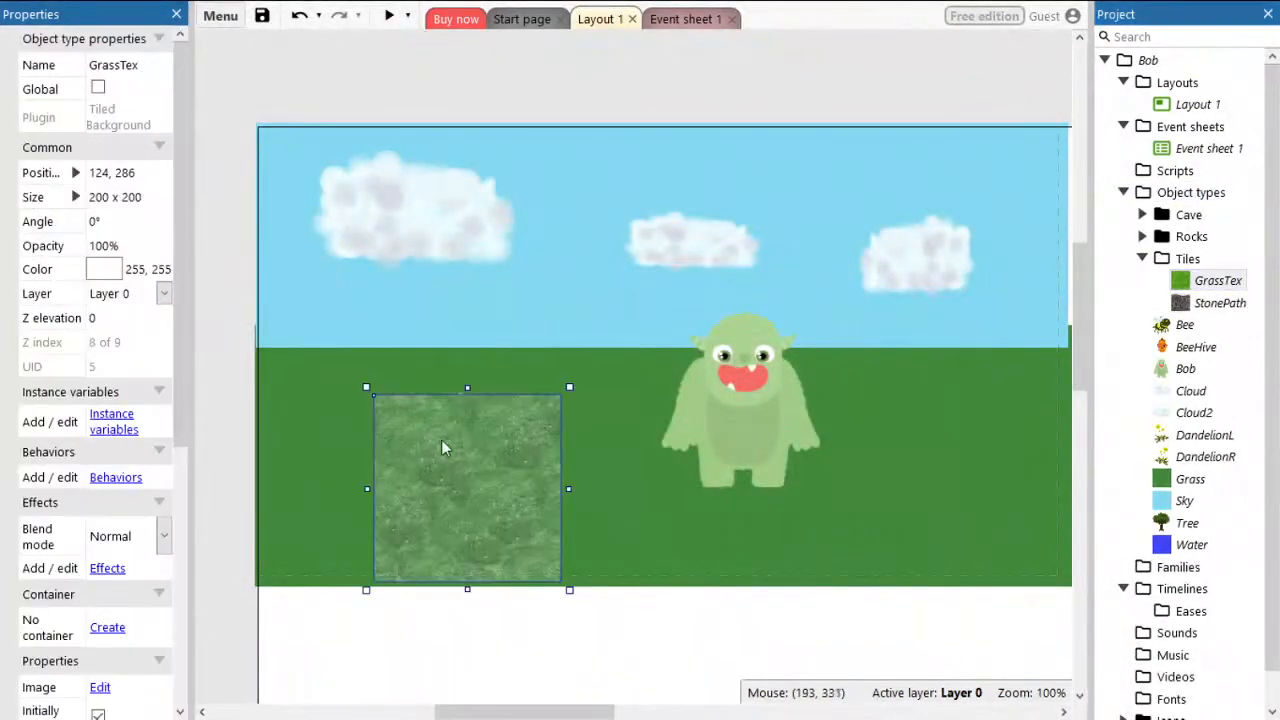
pyautogui.moveTo(441, 439); pyautogui.dragTo(331, 402)
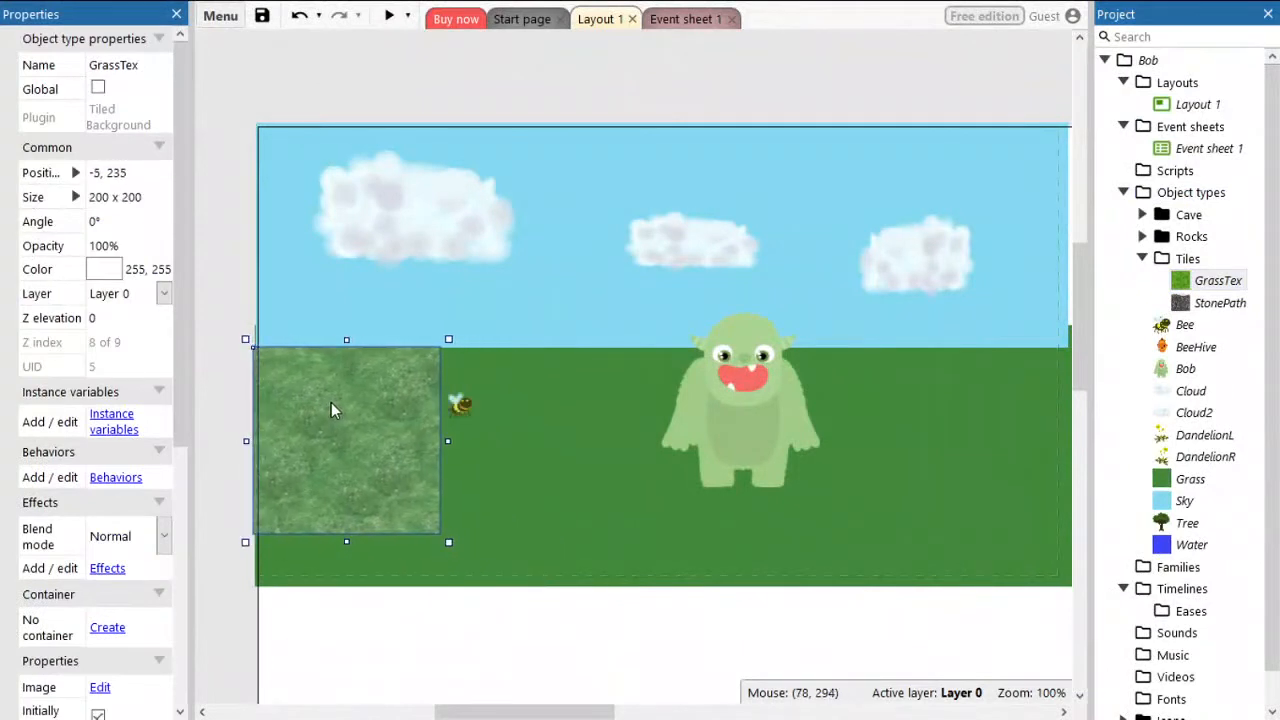
pyautogui.moveTo(440, 534); pyautogui.dragTo(843, 589)
pyautogui.moveTo(603, 714); pyautogui.dragTo(546, 712)
# Place StonePath along the lower edge of the grass texture at about -3, 430, sized about 867 x 100.
pyautogui.moveTo(1205, 310); pyautogui.dragTo(817, 612)
pyautogui.moveTo(603, 712); pyautogui.dragTo(532, 712)
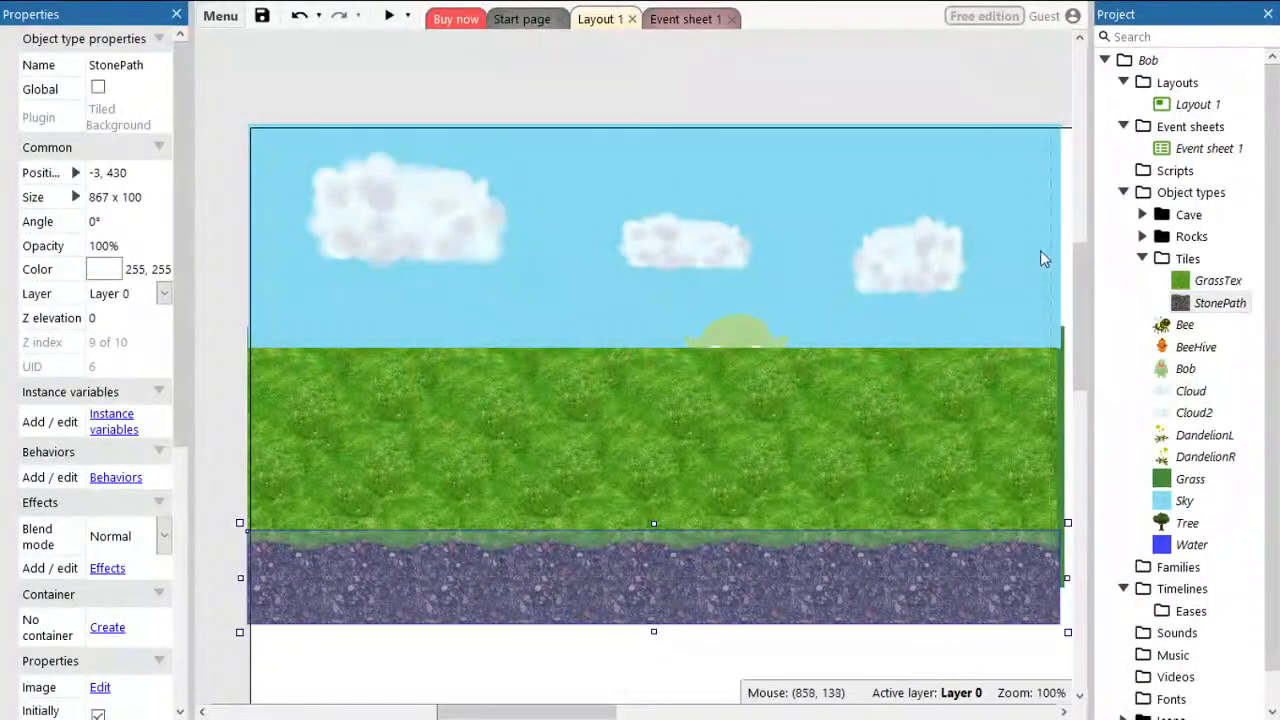
pyautogui.click(852, 107)
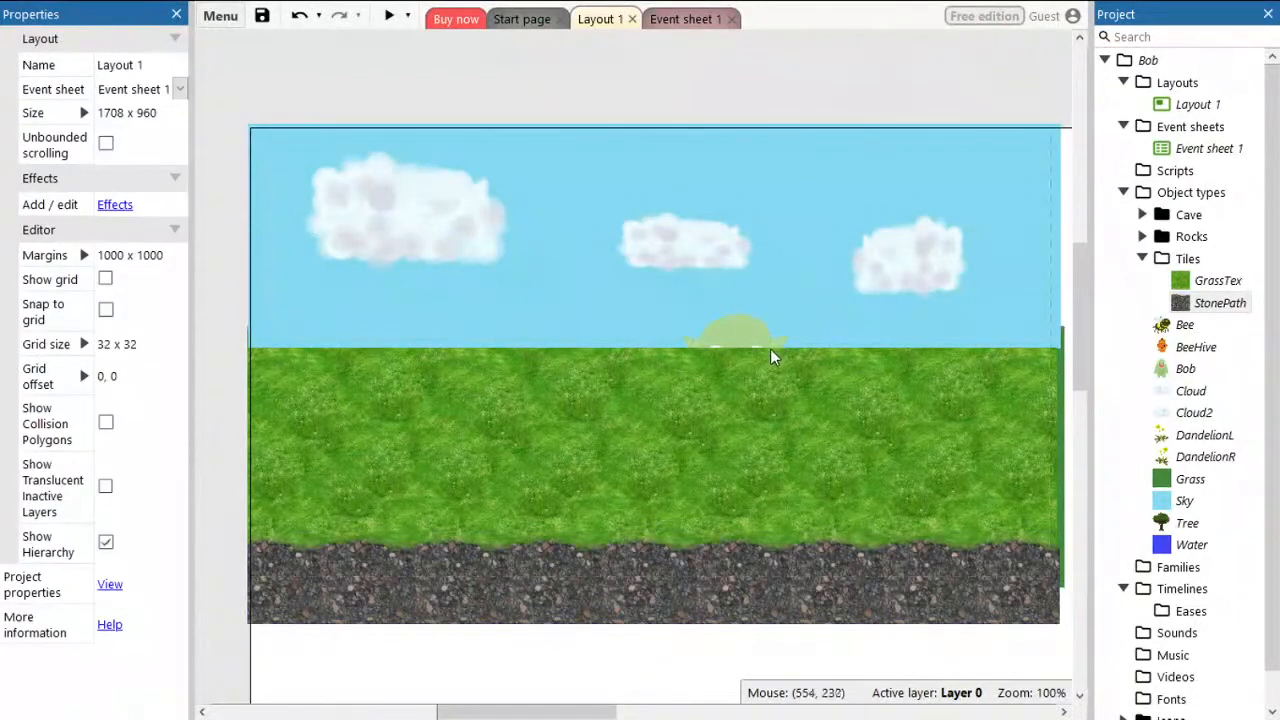
# Bring the Bob sprite in front of the grass by sending it to the top of its layer.
pyautogui.click(738, 333)
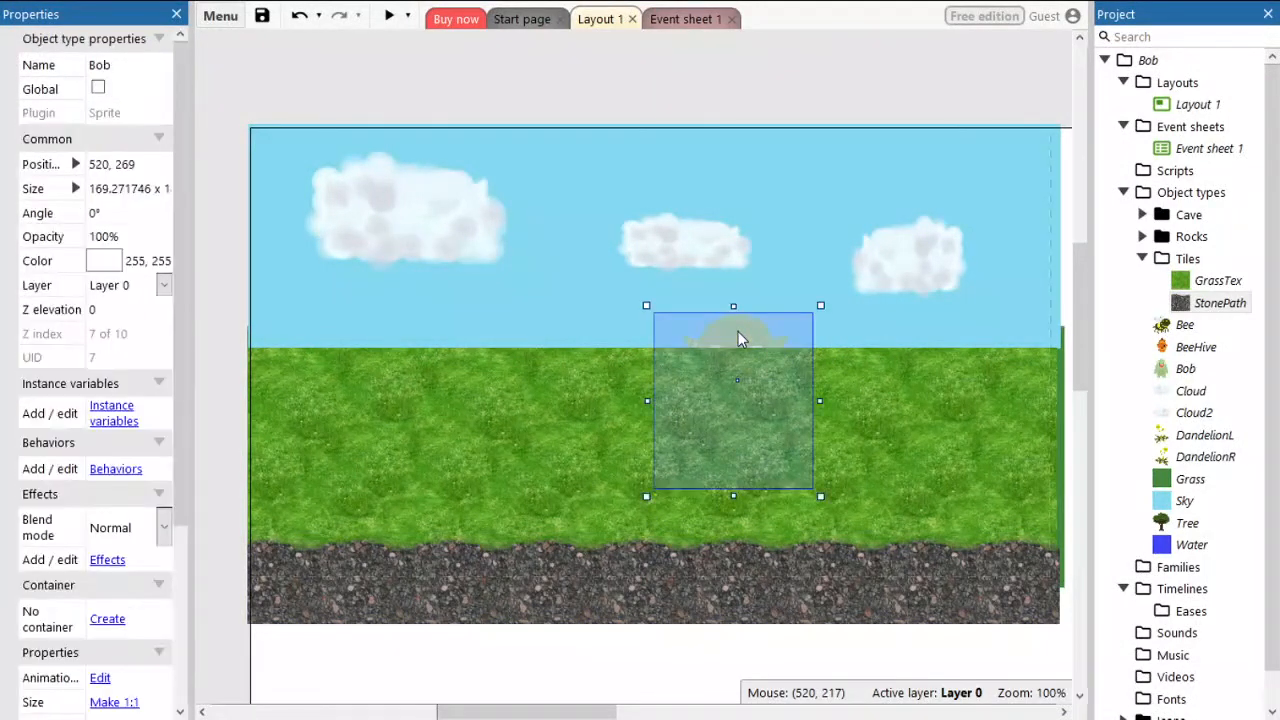
pyautogui.rightClick(738, 333)
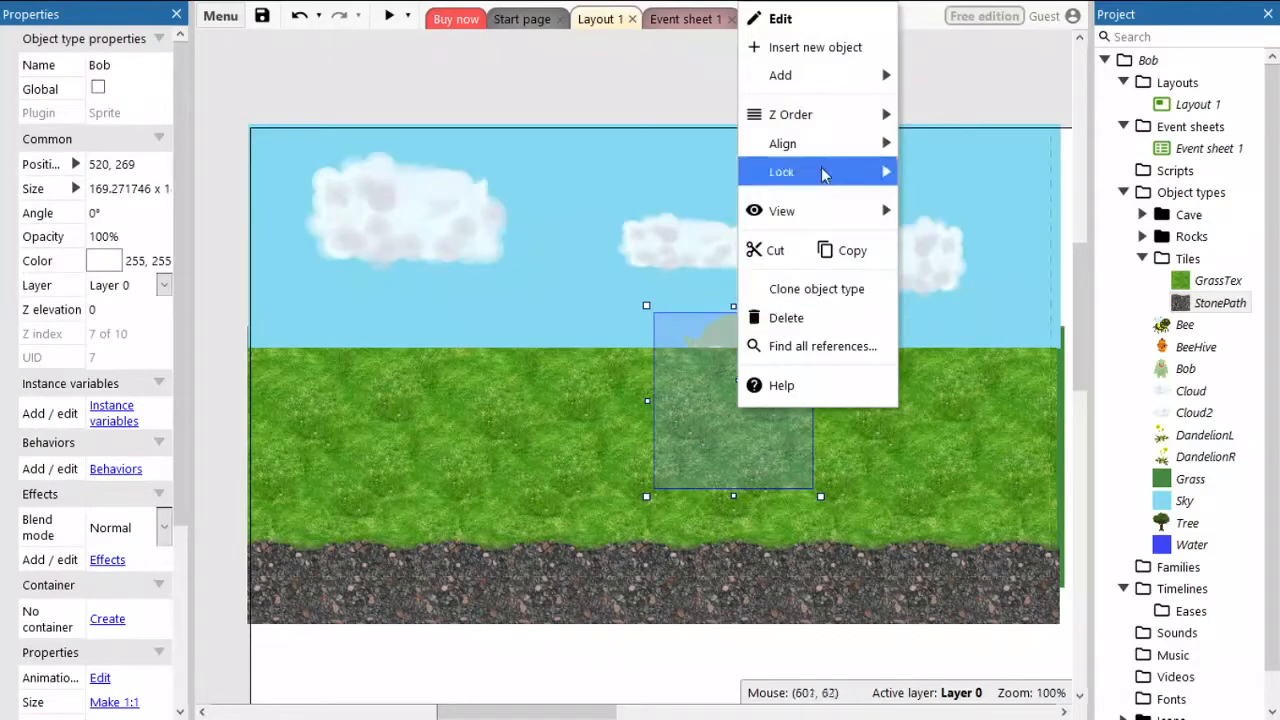
pyautogui.moveTo(838, 122)
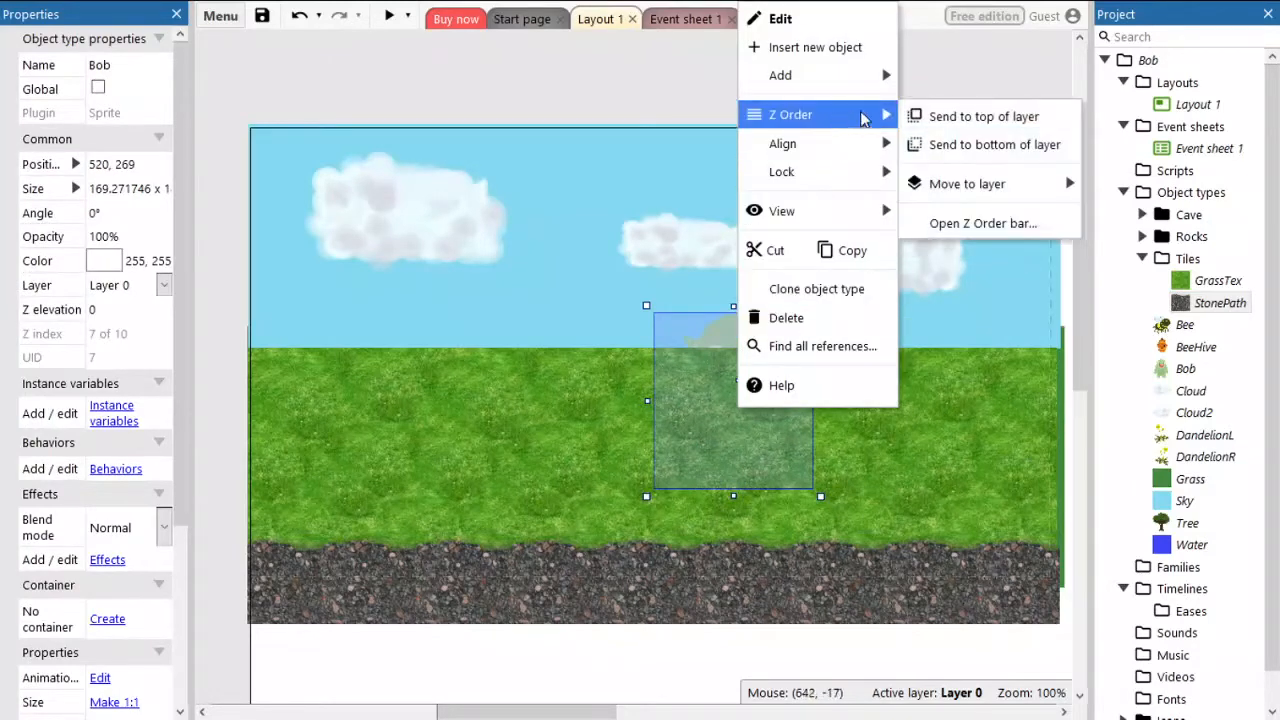
pyautogui.click(988, 116)
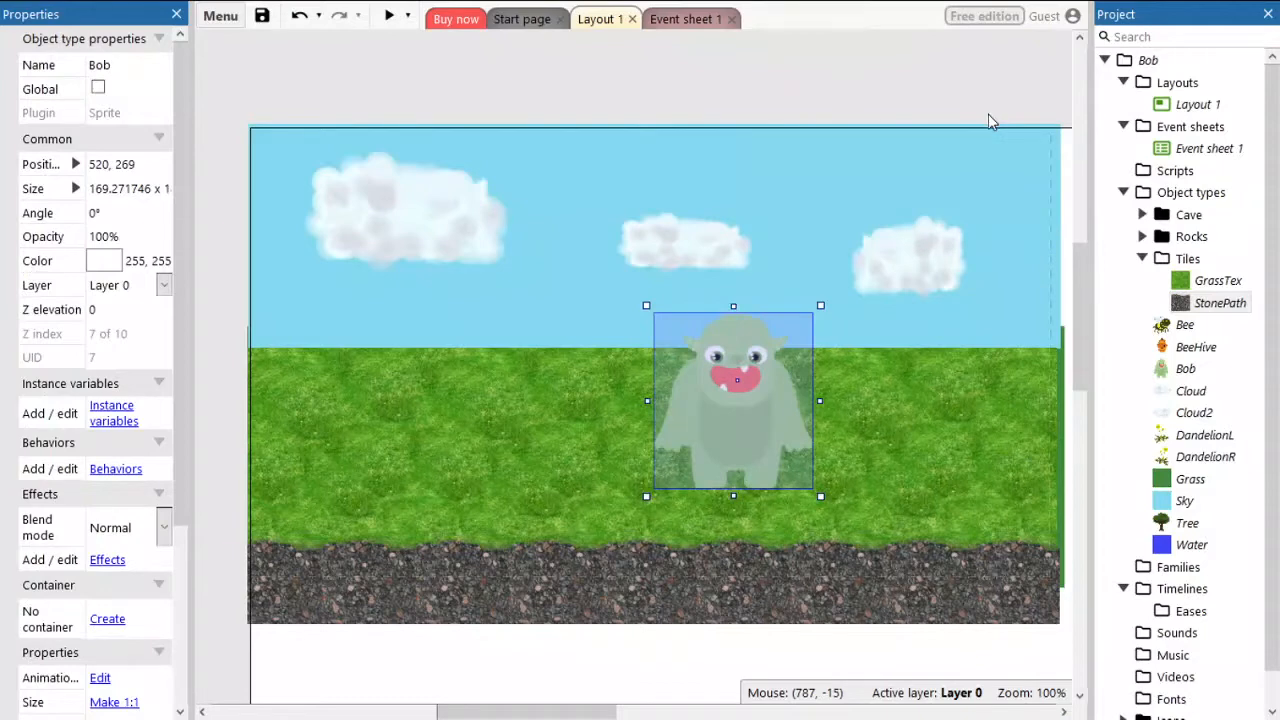
pyautogui.click(556, 444)
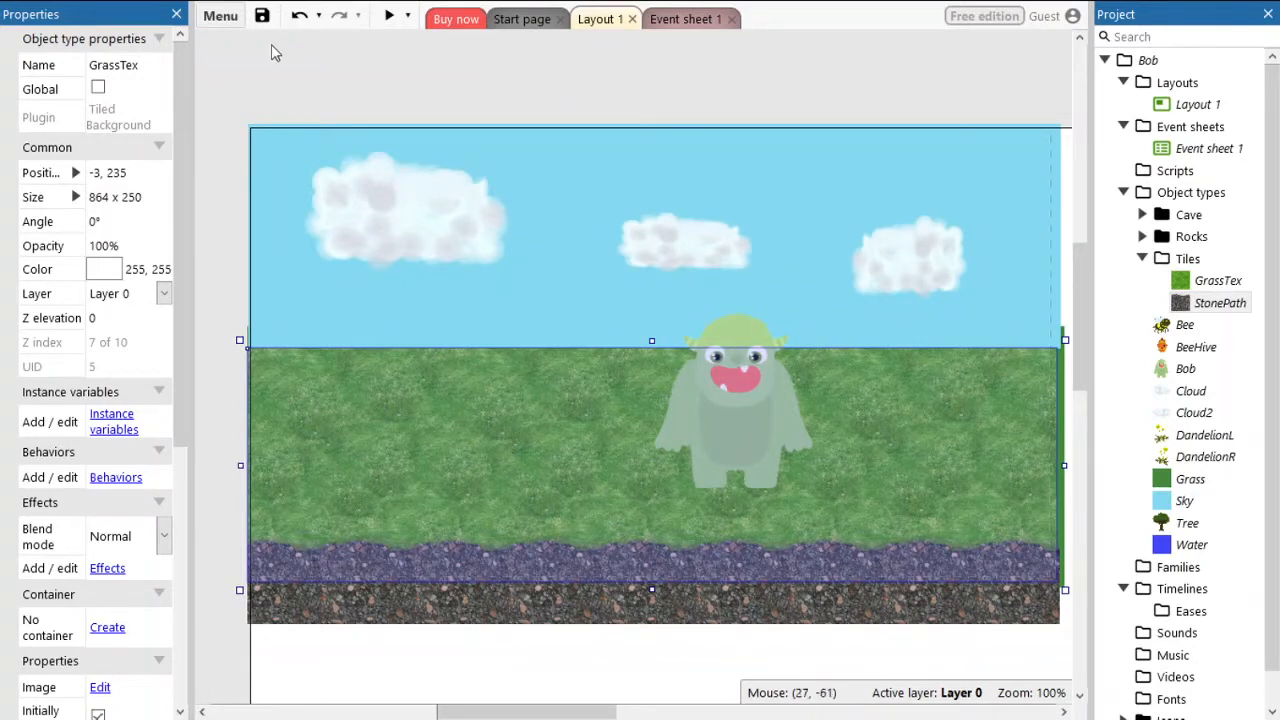
# Show the Layers bar.
pyautogui.click(236, 26)
pyautogui.moveTo(297, 152)
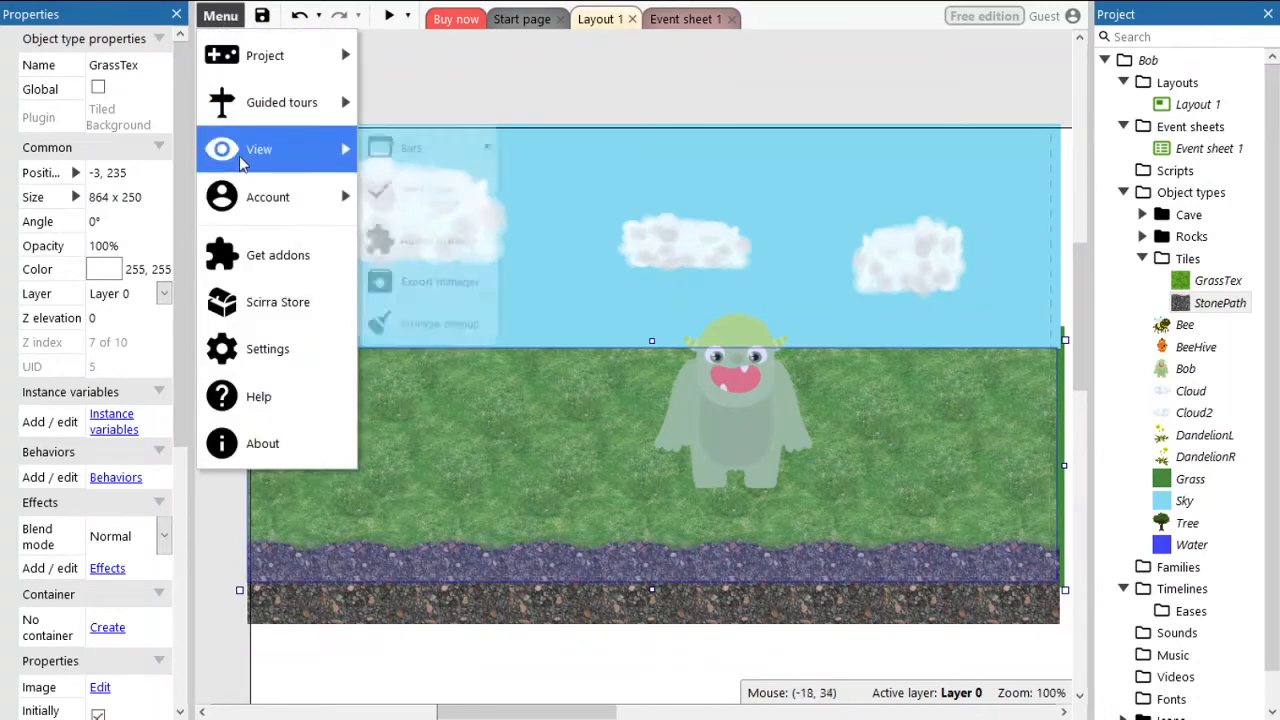
pyautogui.moveTo(453, 163)
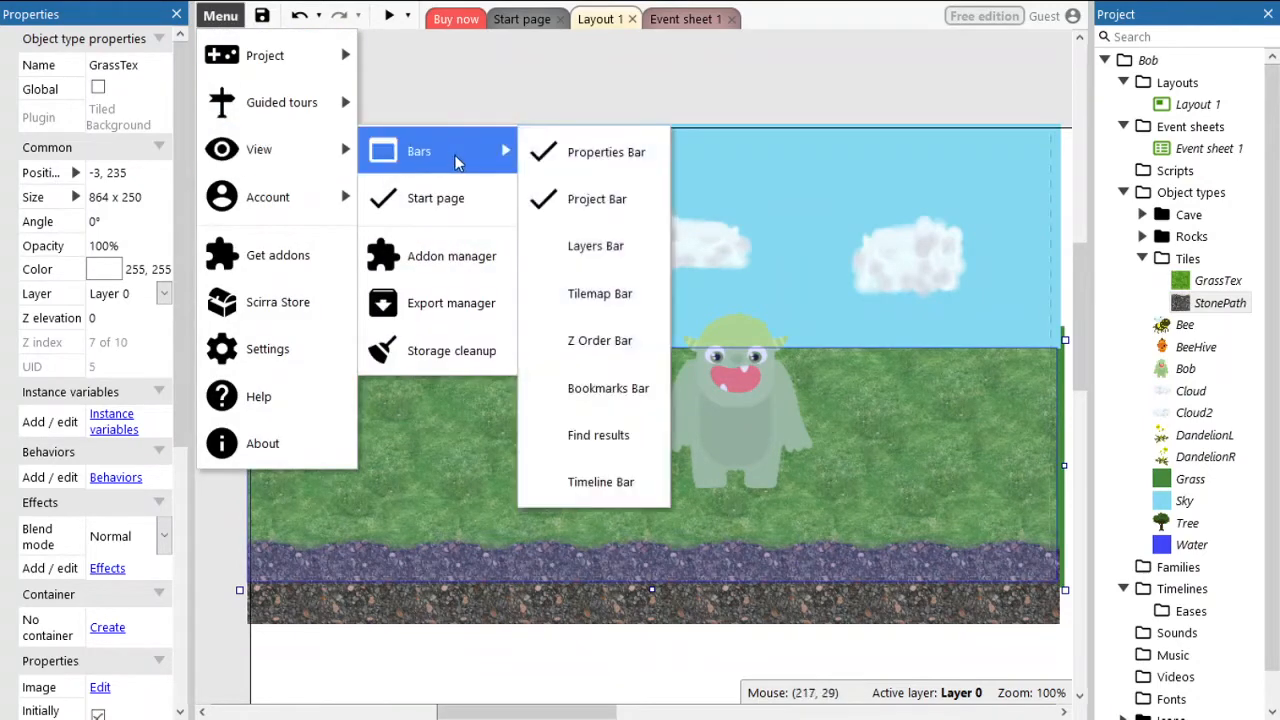
pyautogui.click(610, 247)
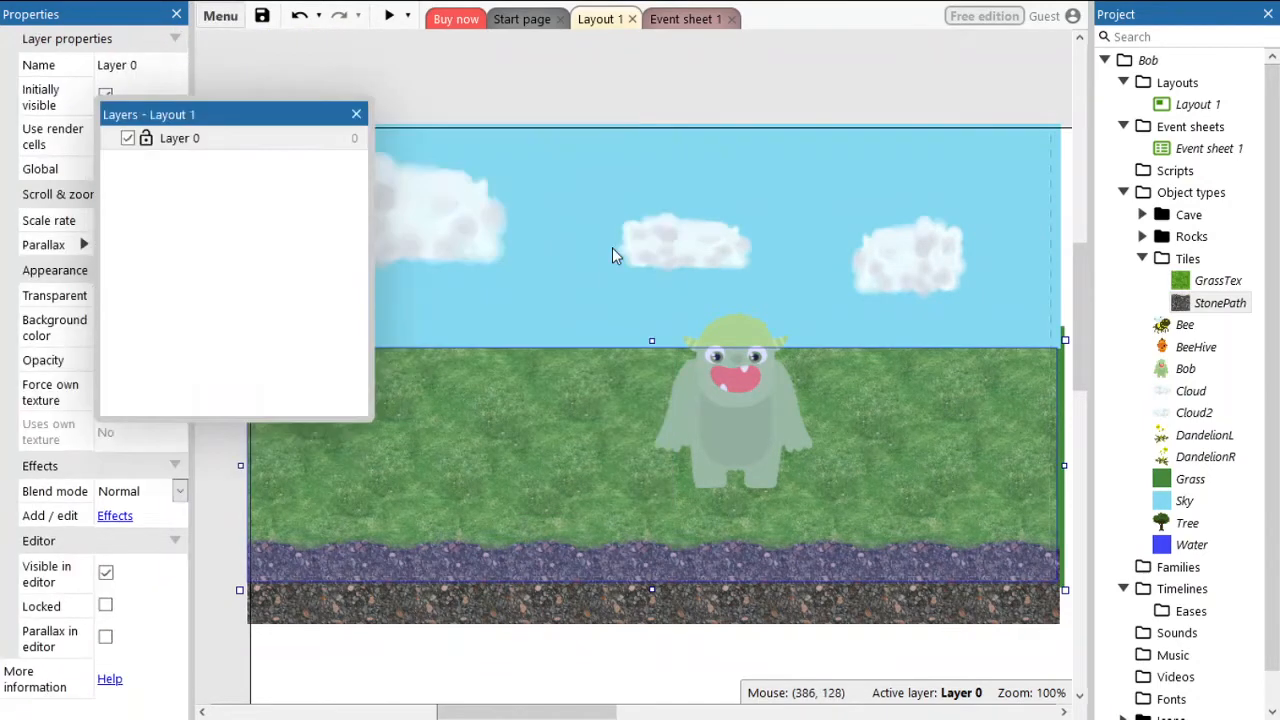
# Try to show the Z Order bar.
pyautogui.click(220, 16)
pyautogui.moveTo(290, 149)
pyautogui.moveTo(430, 150)
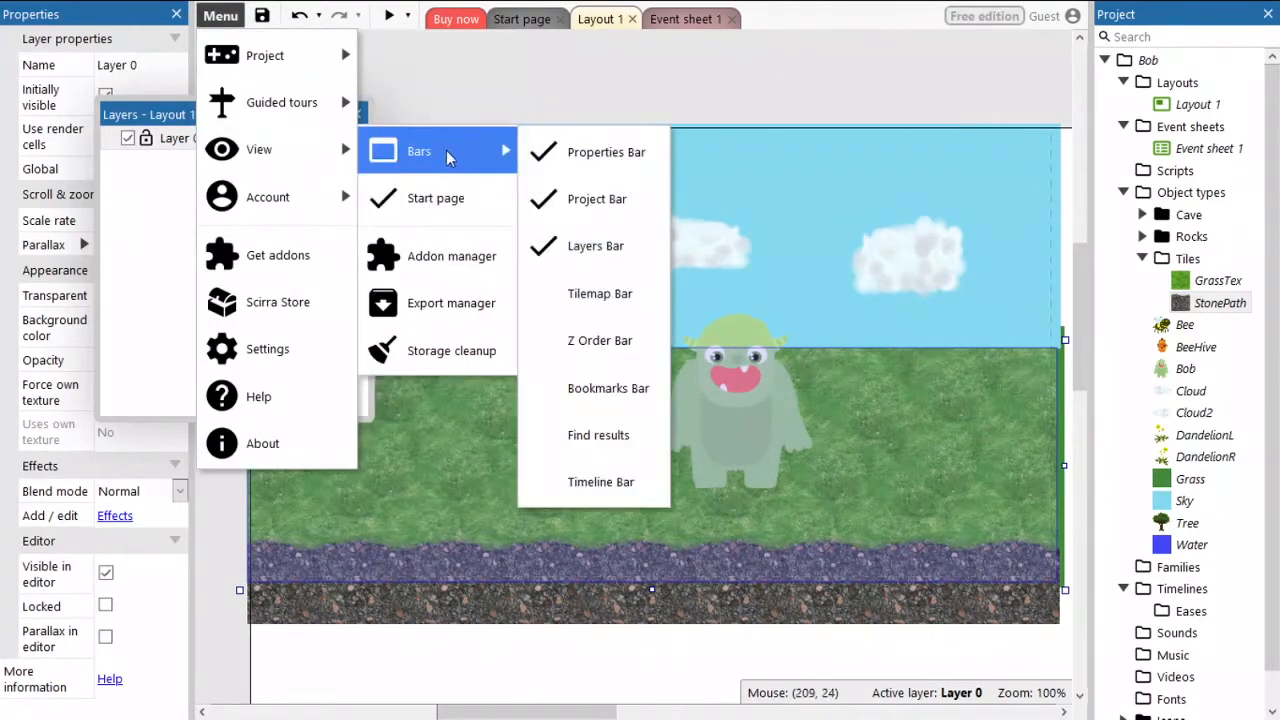
pyautogui.click(600, 340)
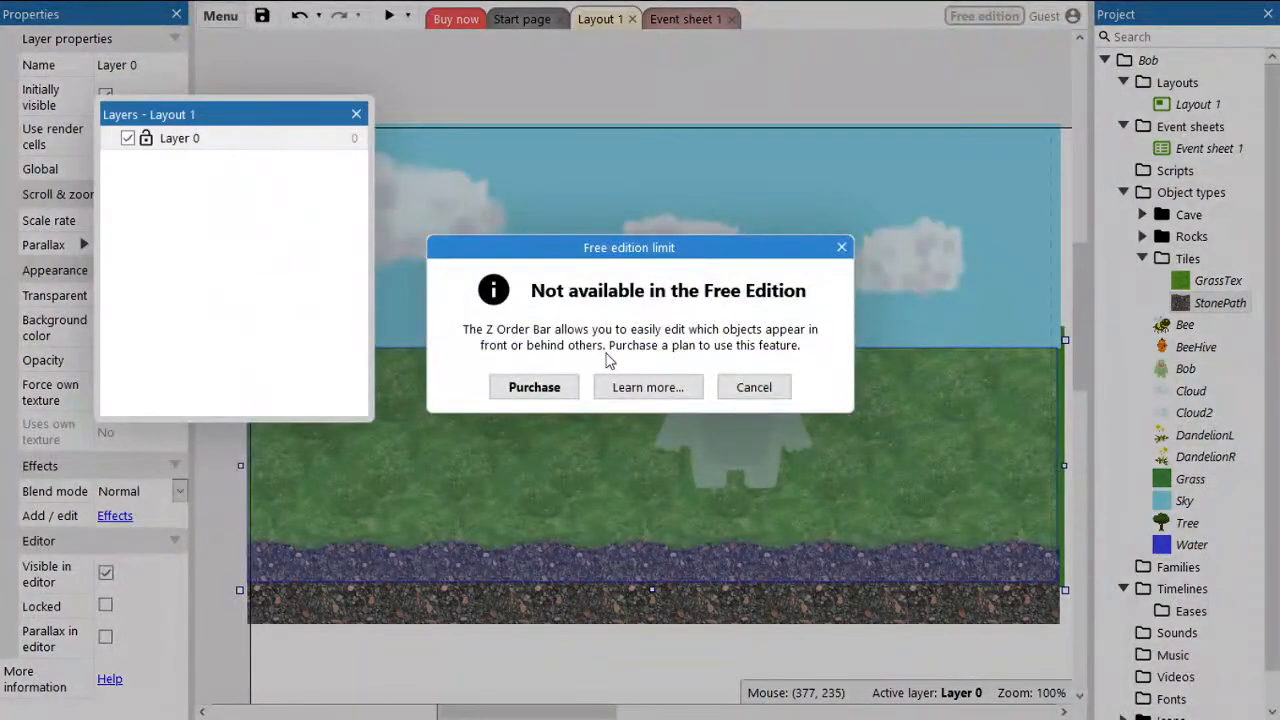
pyautogui.click(740, 392)
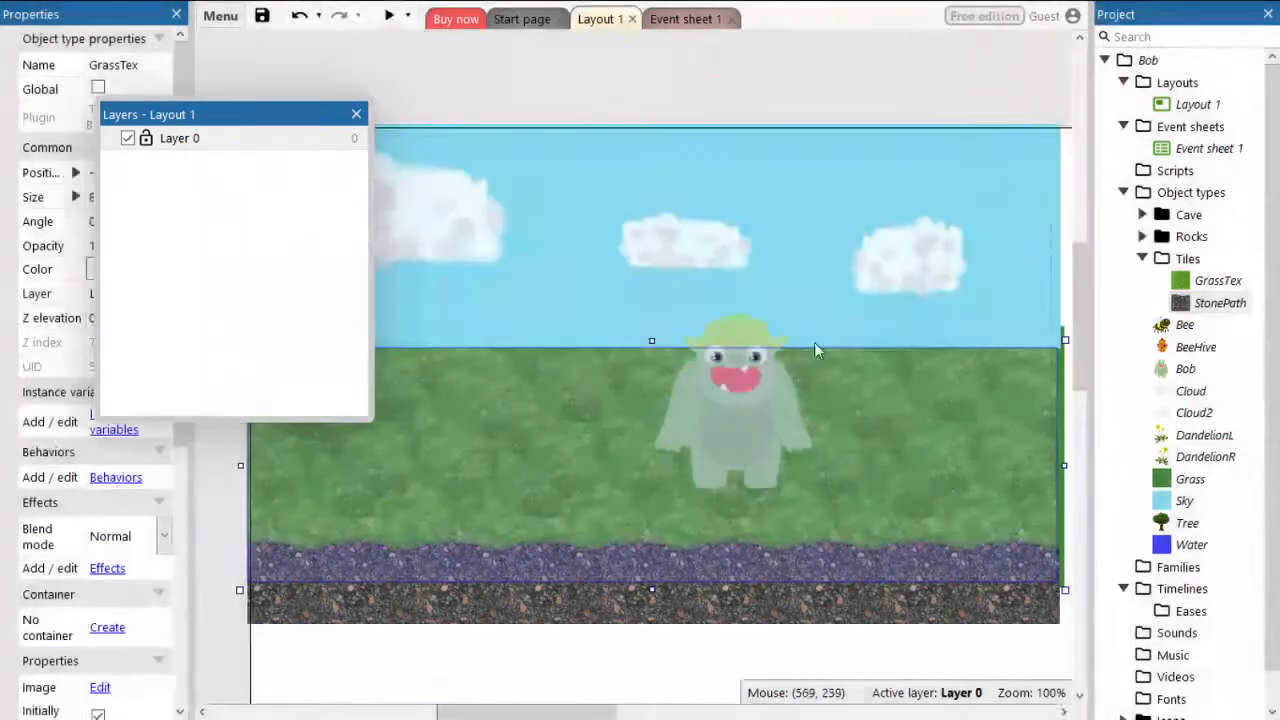
# Log in to the account using the prefilled username and password.
pyautogui.click(987, 24)
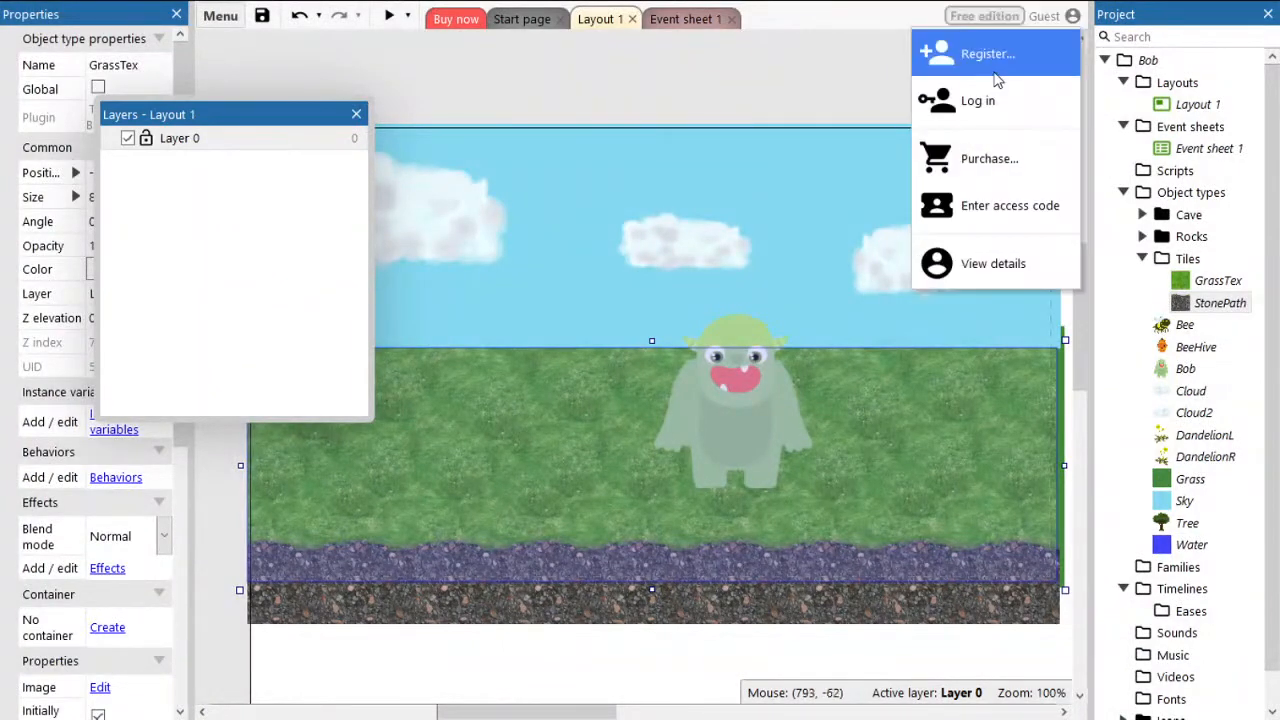
pyautogui.click(1000, 95)
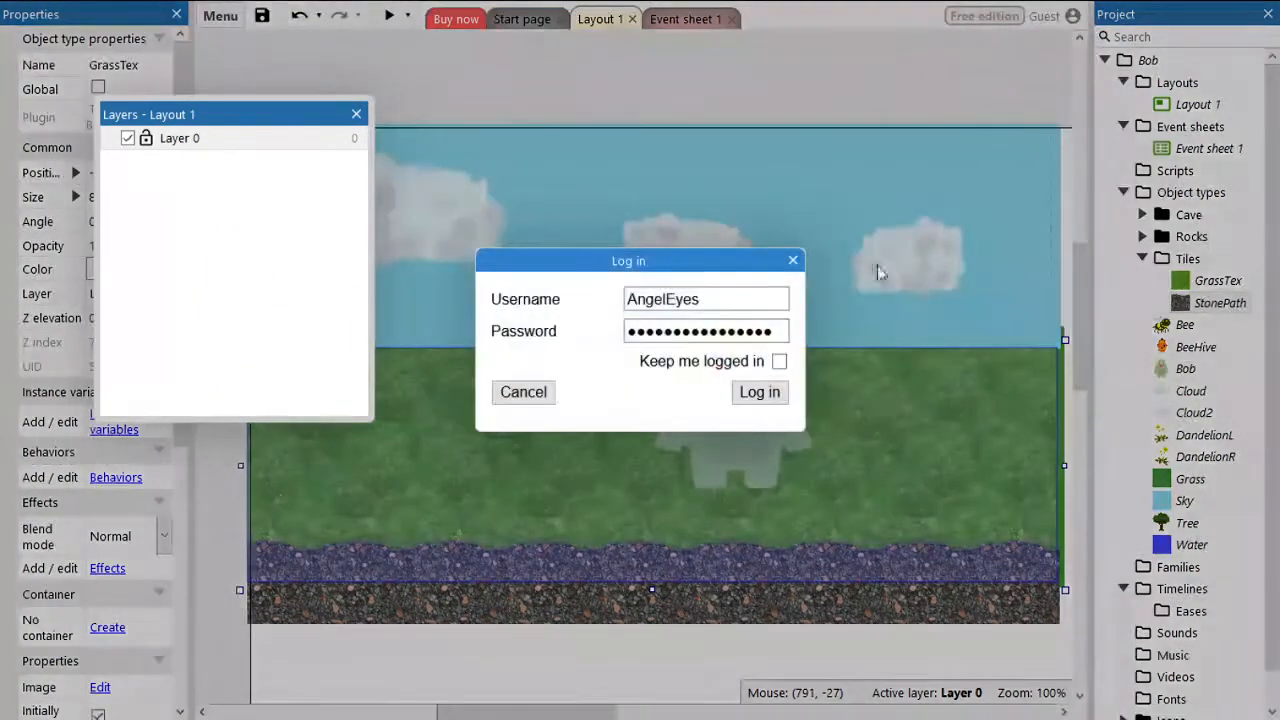
pyautogui.click(759, 393)
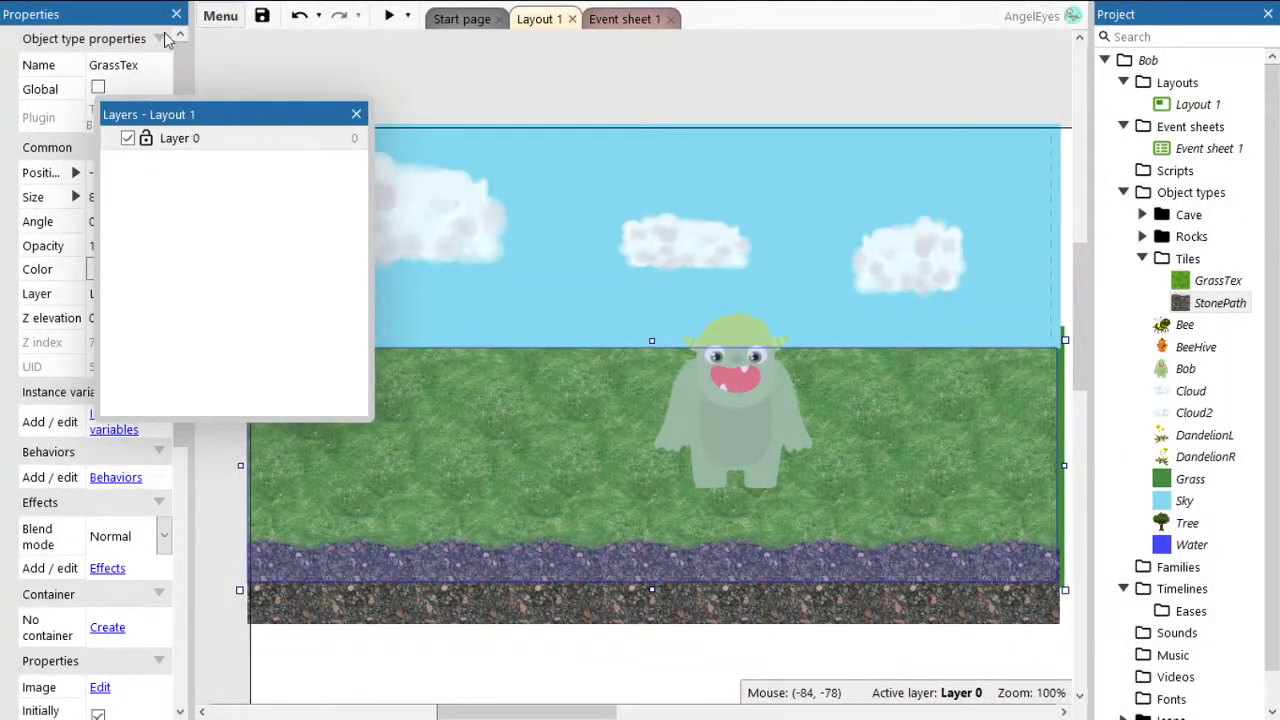
# Show the Z Order bar and float it over the layout.
pyautogui.click(220, 16)
pyautogui.moveTo(290, 149)
pyautogui.moveTo(419, 151)
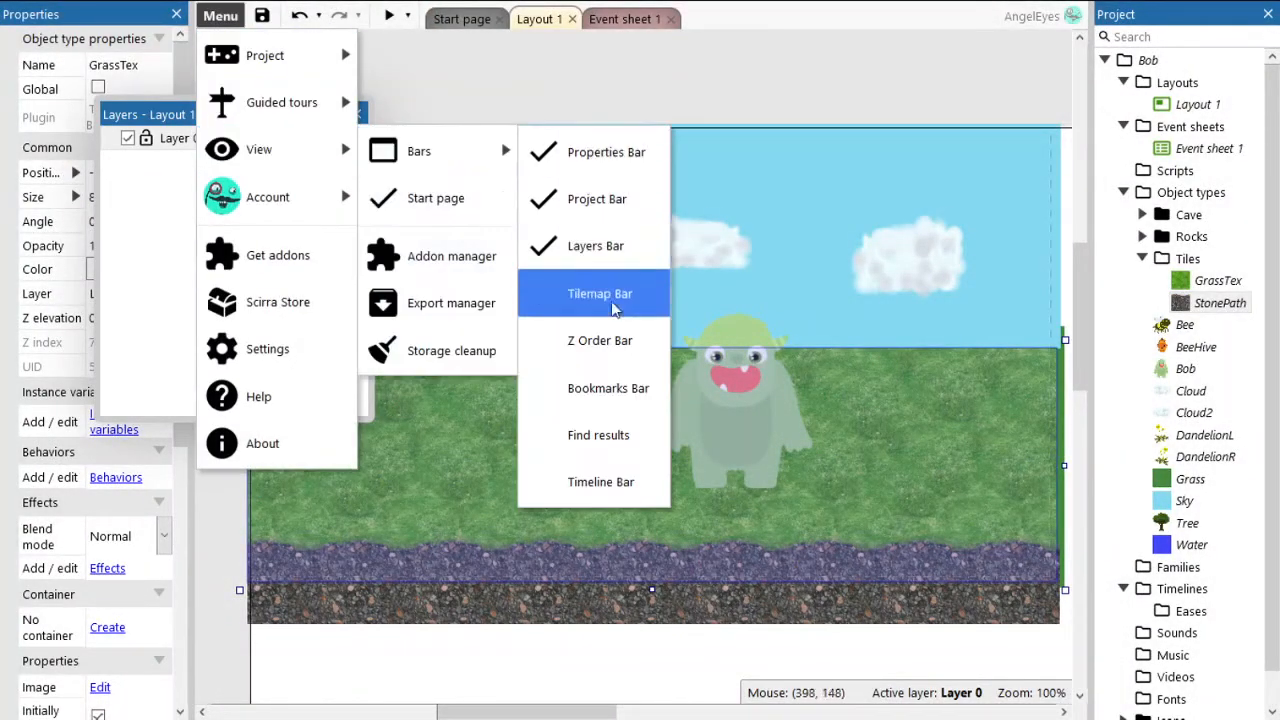
pyautogui.click(599, 342)
pyautogui.moveTo(230, 155); pyautogui.dragTo(860, 165)
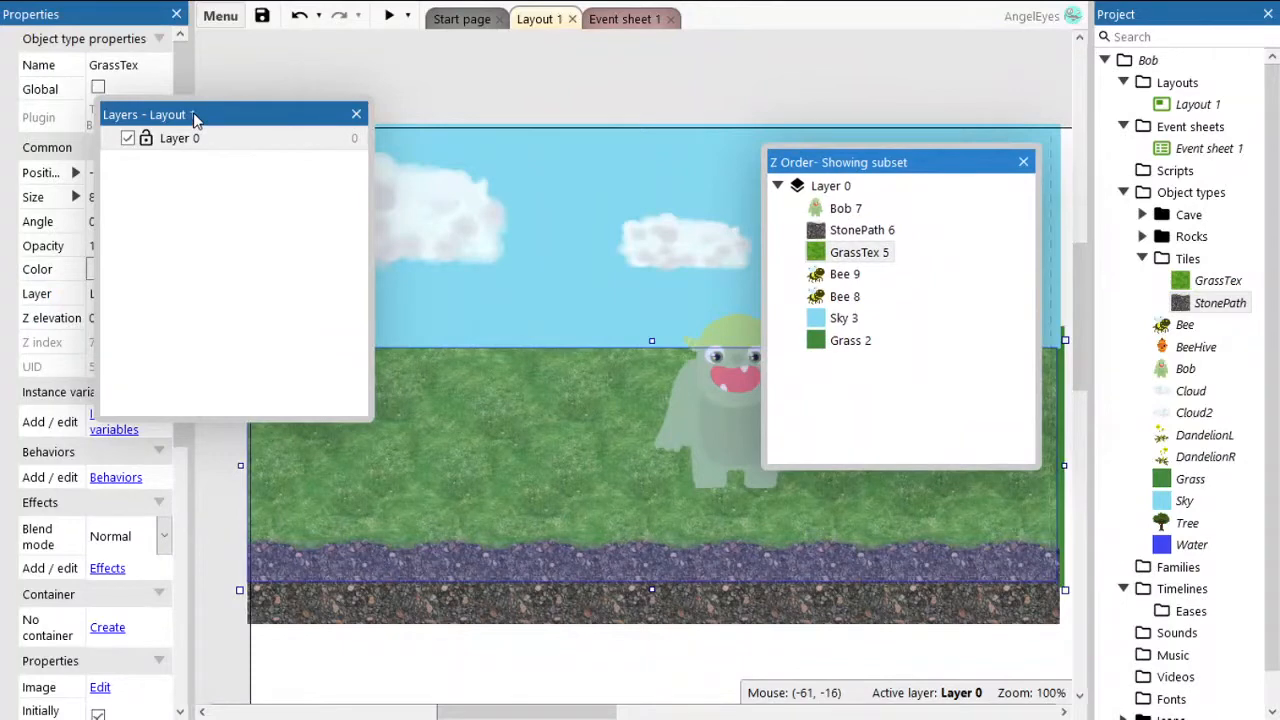
# Dock the Layers bar and the Z Order bar beneath the Project bar, and shorten the Project bar.
pyautogui.moveTo(196, 118); pyautogui.dragTo(1186, 404)
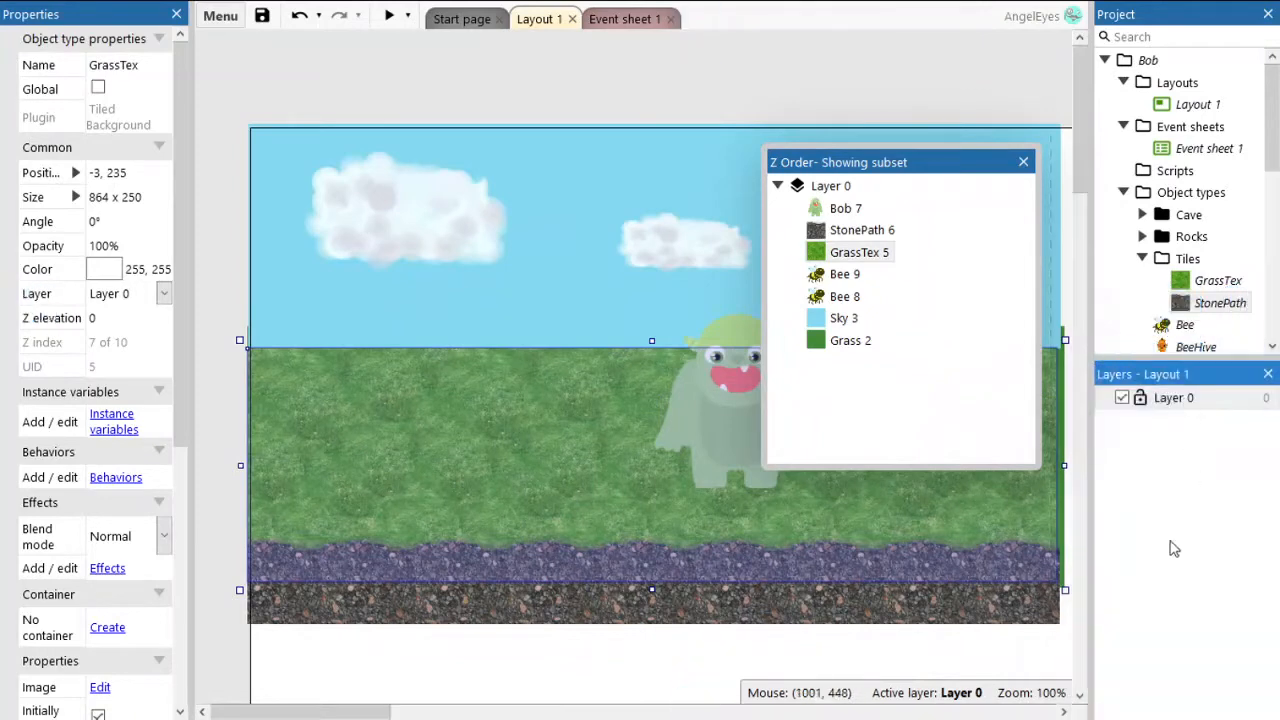
pyautogui.moveTo(845, 164); pyautogui.dragTo(1183, 592)
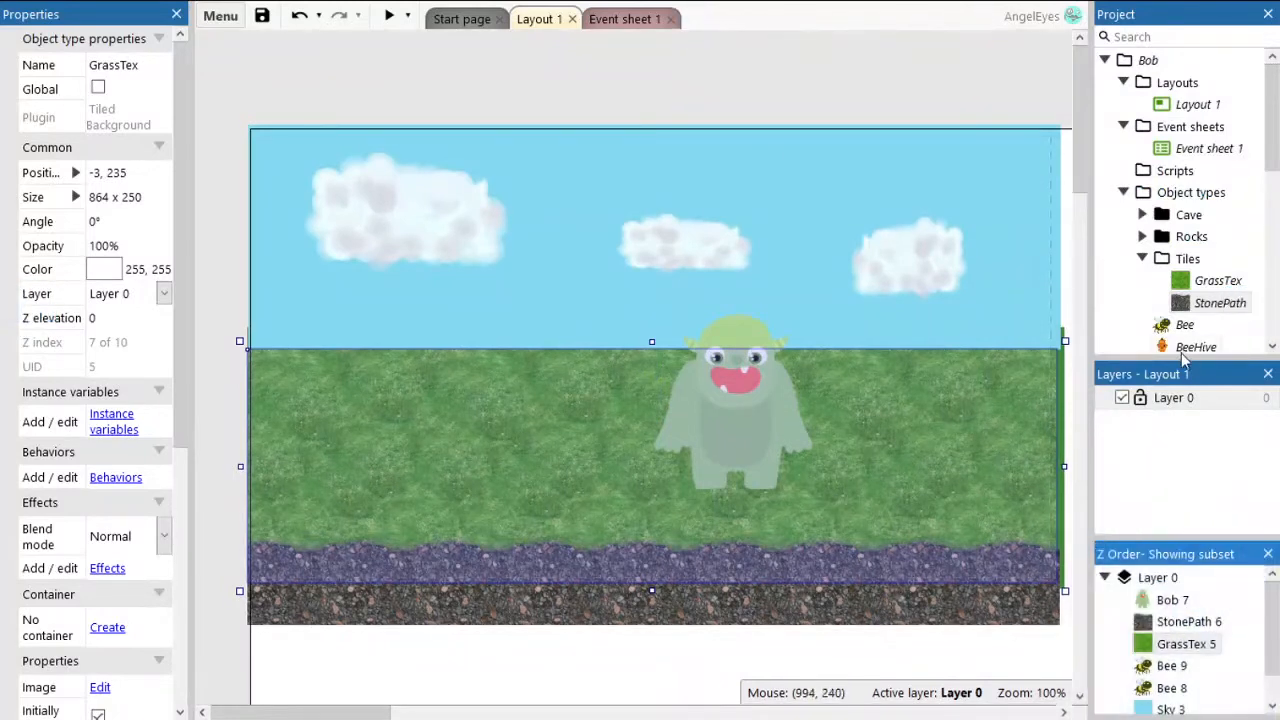
pyautogui.moveTo(1182, 360); pyautogui.dragTo(1178, 166)
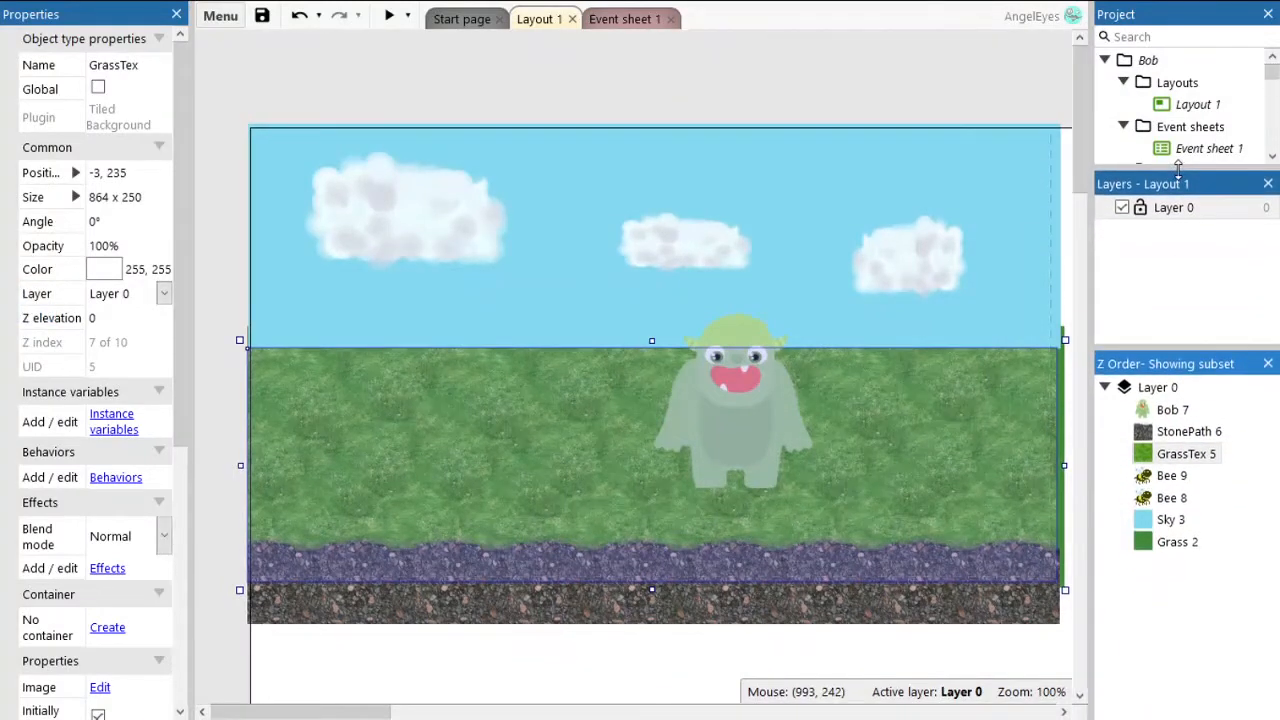
# Give the Z Order bar more height and add a layer named Background at the bottom of the layer list.
pyautogui.moveTo(1166, 358); pyautogui.dragTo(1166, 307)
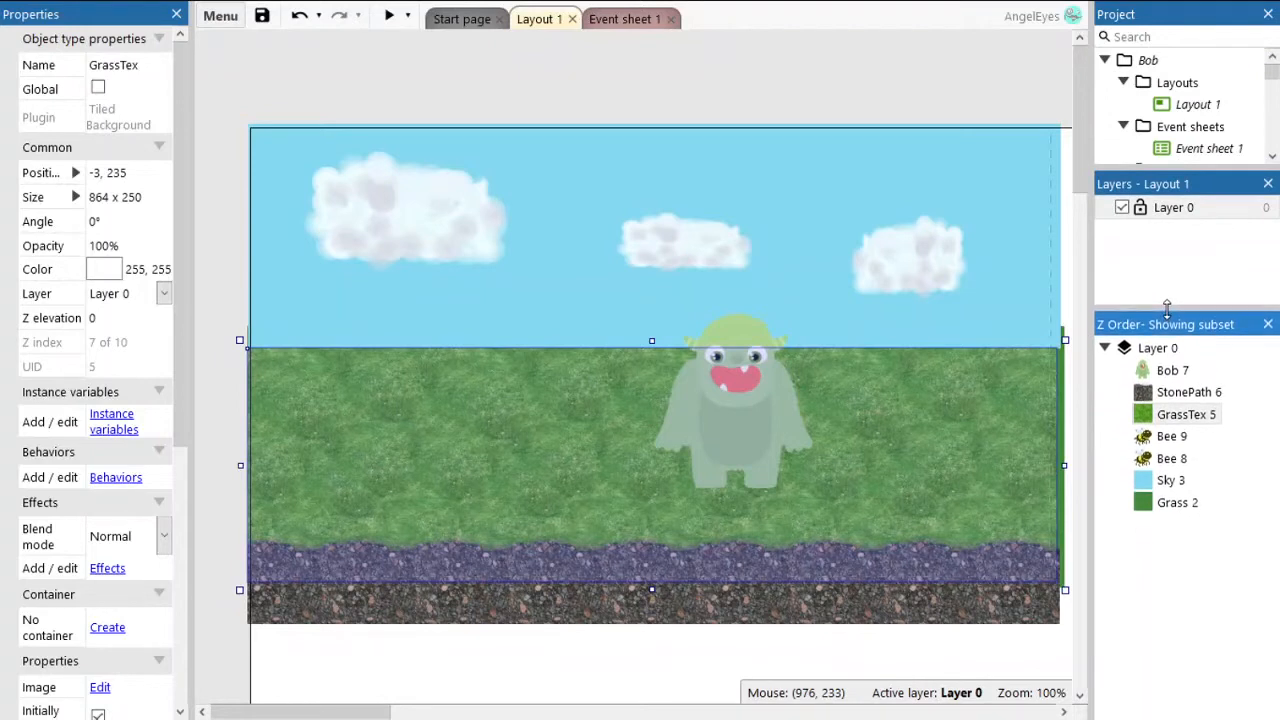
pyautogui.rightClick(1170, 215)
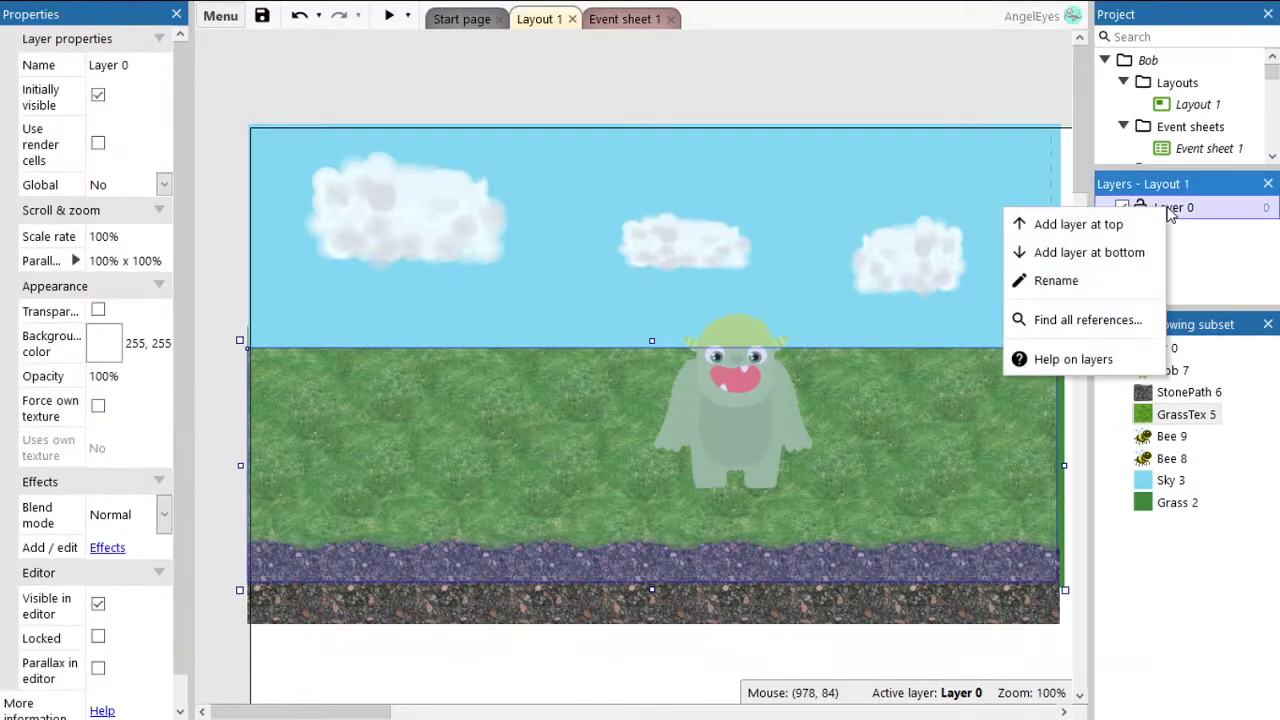
pyautogui.click(1097, 252)
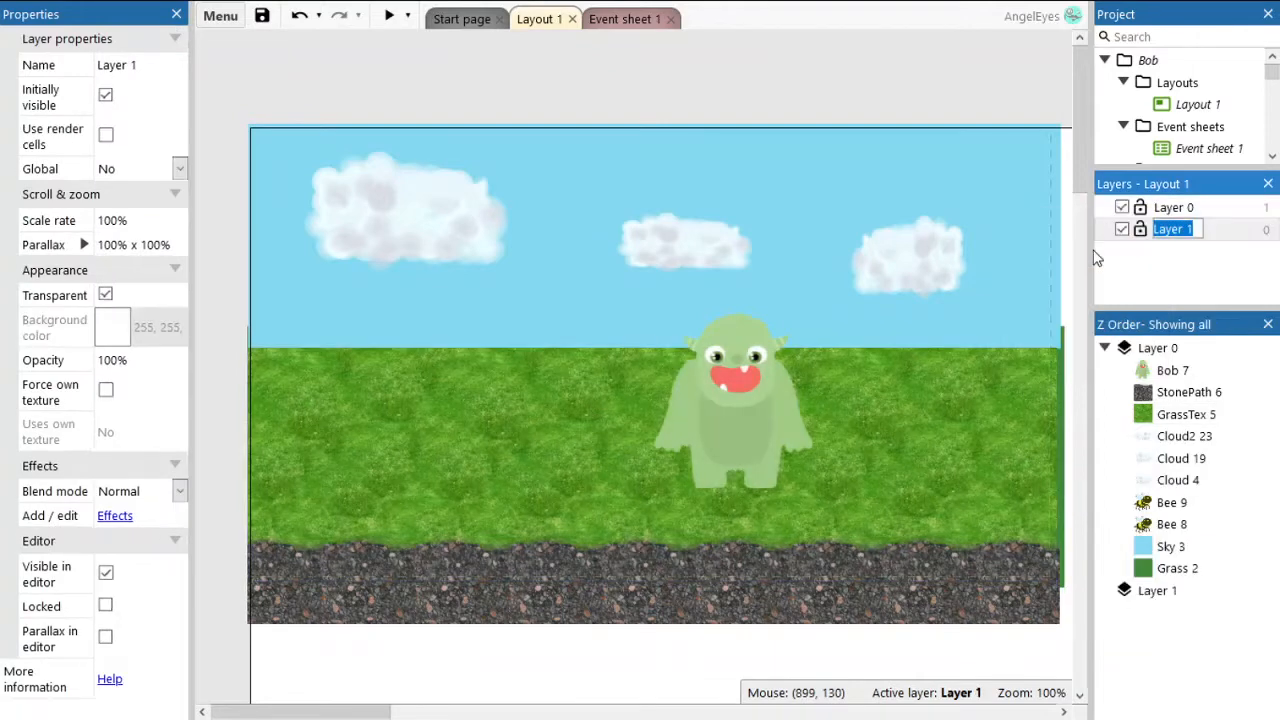
pyautogui.write('Background')
pyautogui.press('Return')
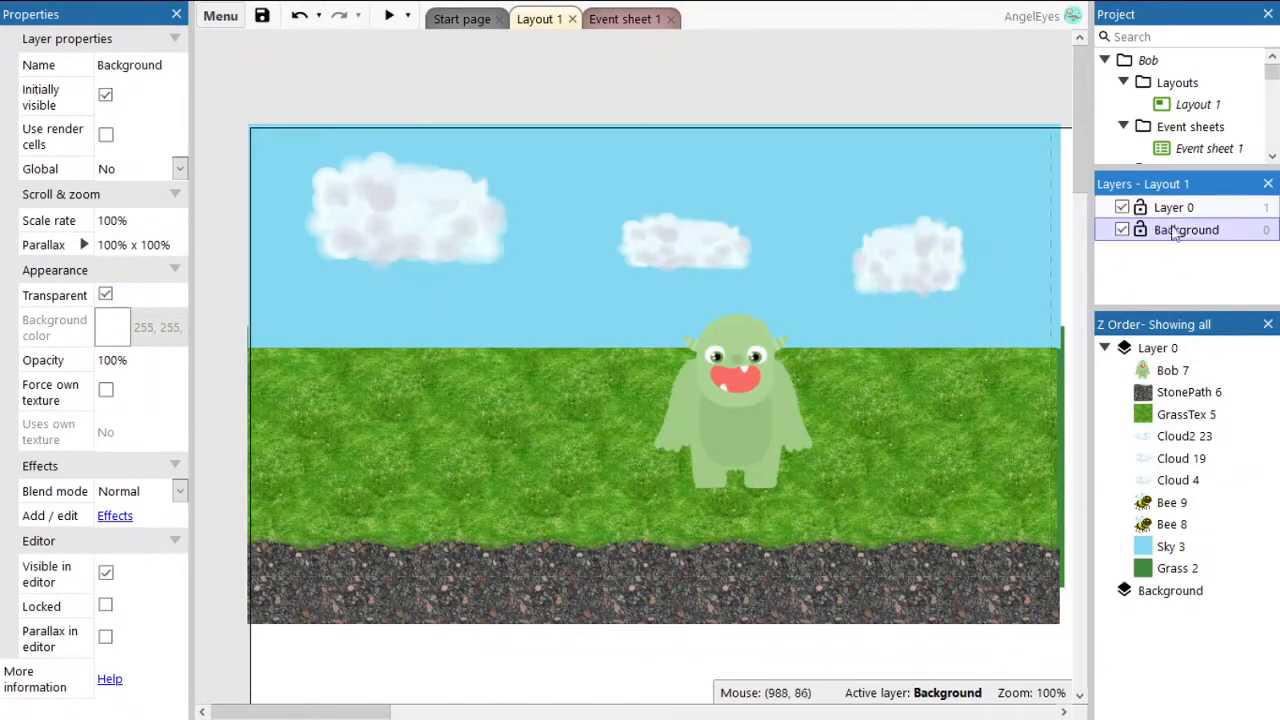
# Add a layer named Mountains at the top and rename Layer 0 as Bob.
pyautogui.rightClick(1176, 257)
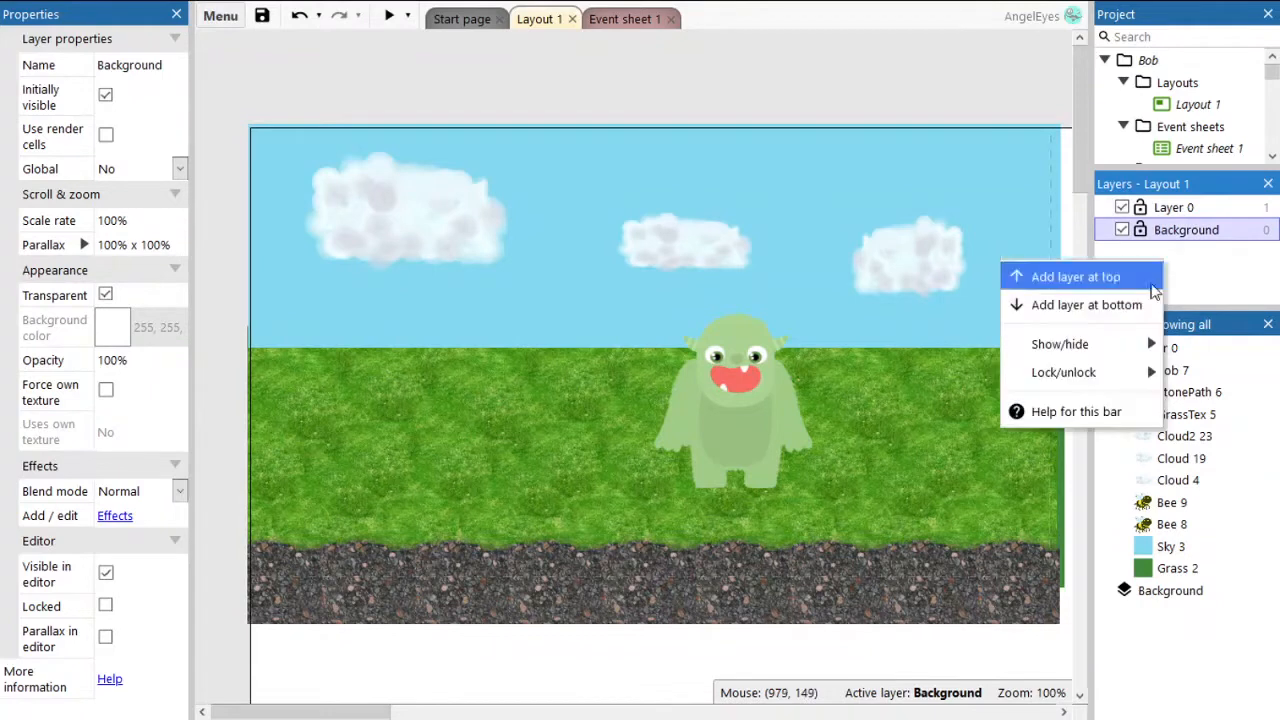
pyautogui.click(1100, 278)
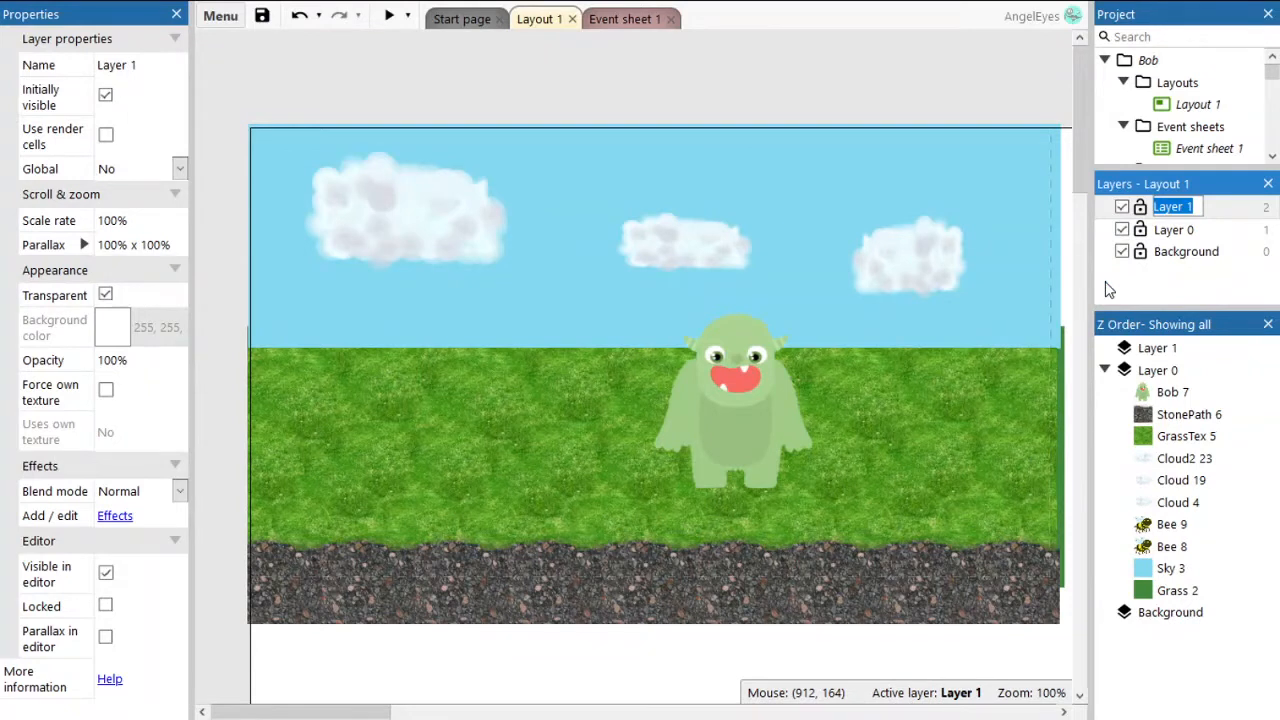
pyautogui.write('Mountains')
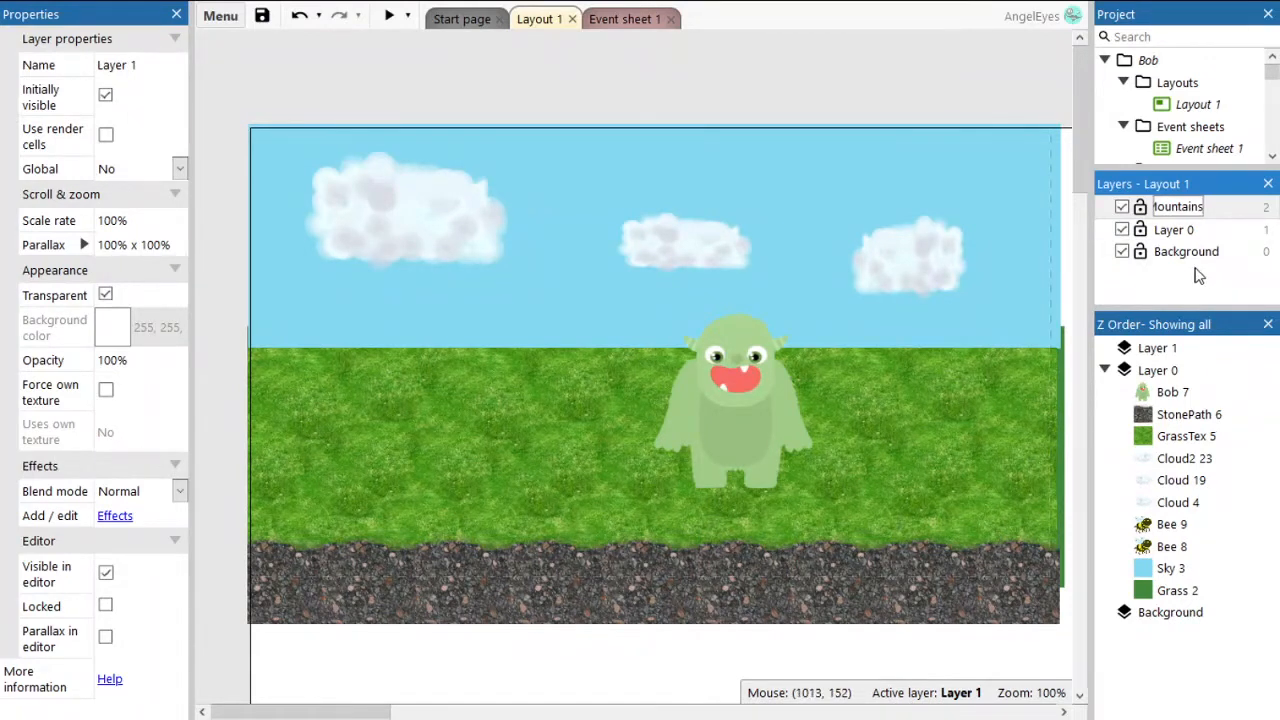
pyautogui.click(1172, 232)
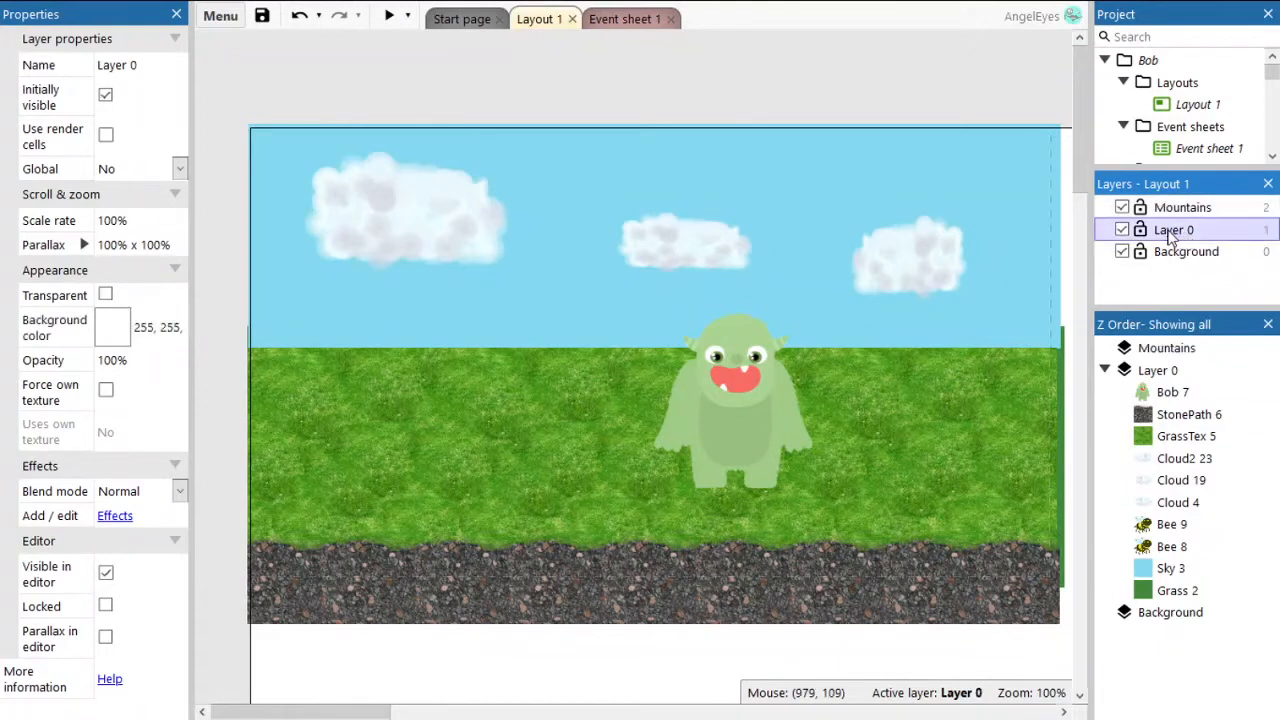
pyautogui.click(1172, 232)
pyautogui.write('Bob')
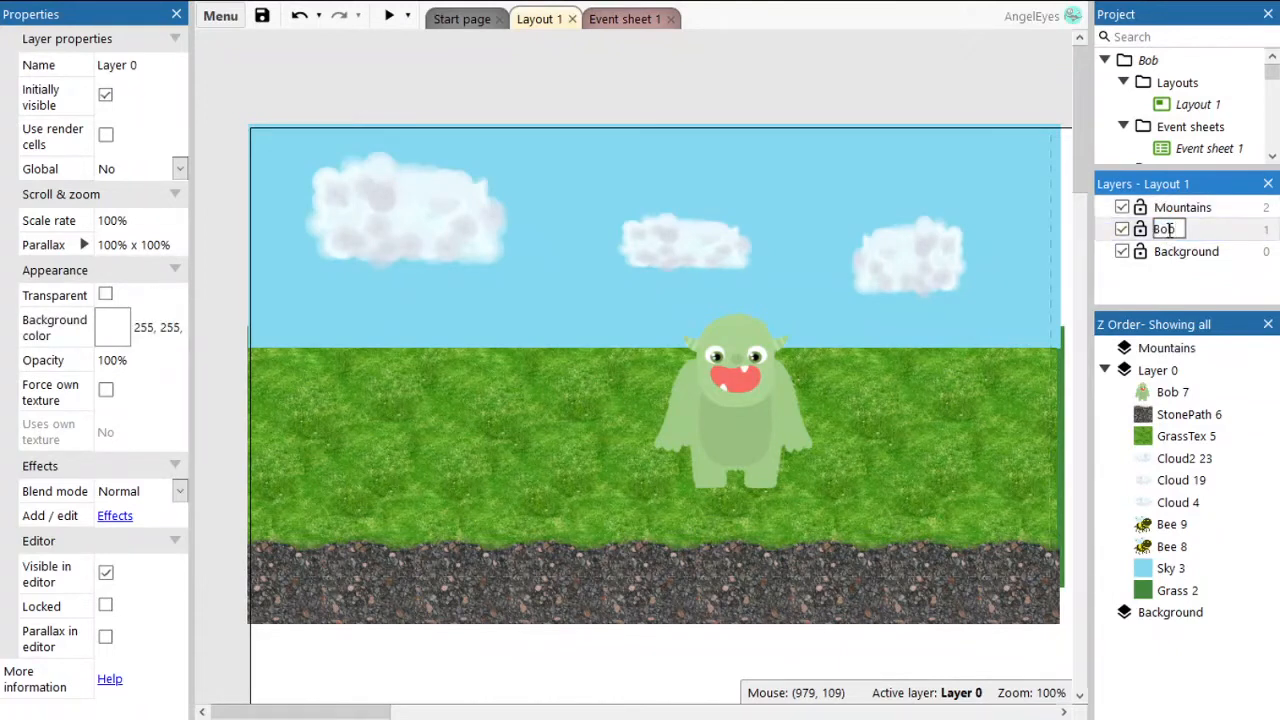
# Add two more layers at the top of the layer list: Foreground, and Curtain above it.
pyautogui.rightClick(1163, 285)
pyautogui.click(1078, 310)
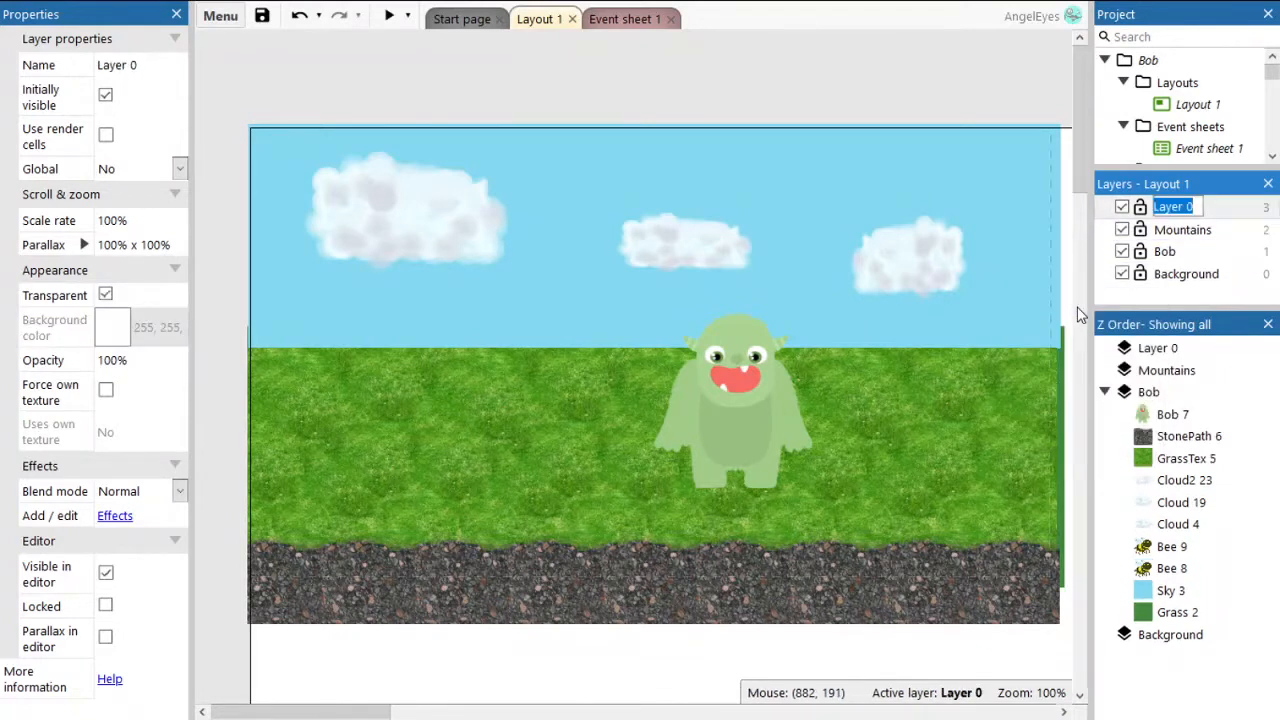
pyautogui.write('Foreground')
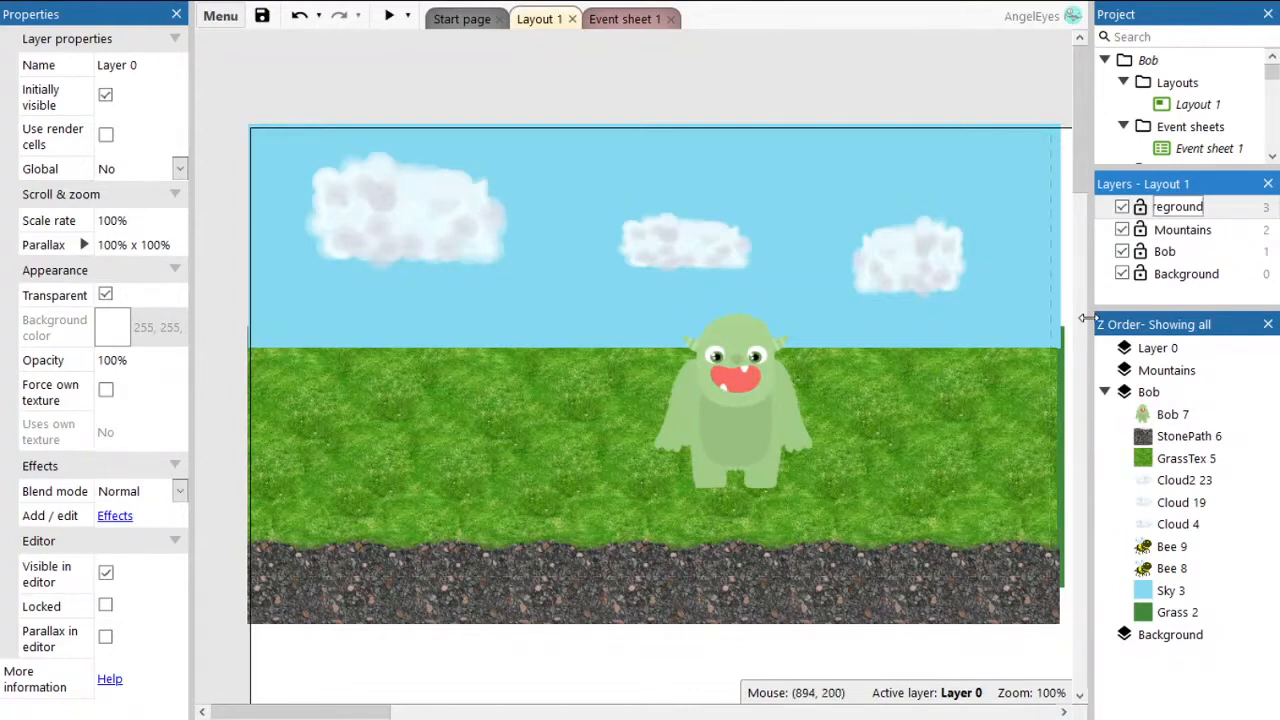
pyautogui.rightClick(1176, 292)
pyautogui.click(1098, 310)
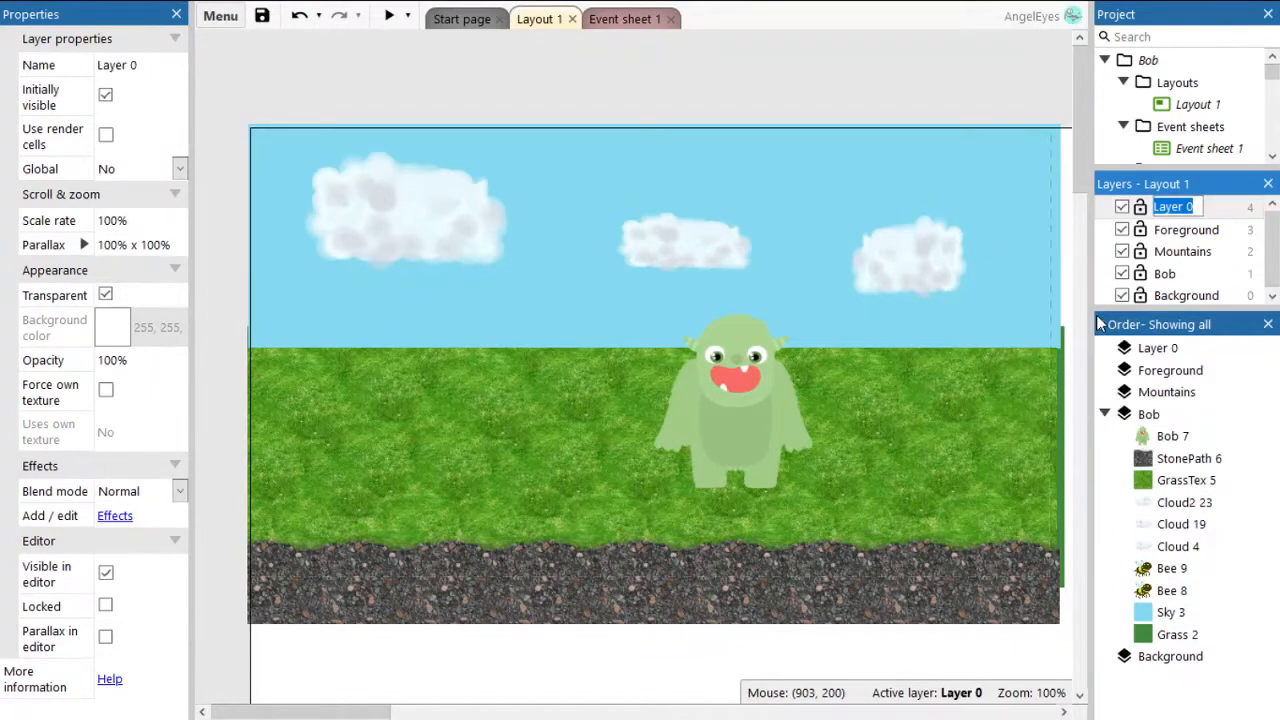
pyautogui.write('Curtain')
pyautogui.click(1205, 292)
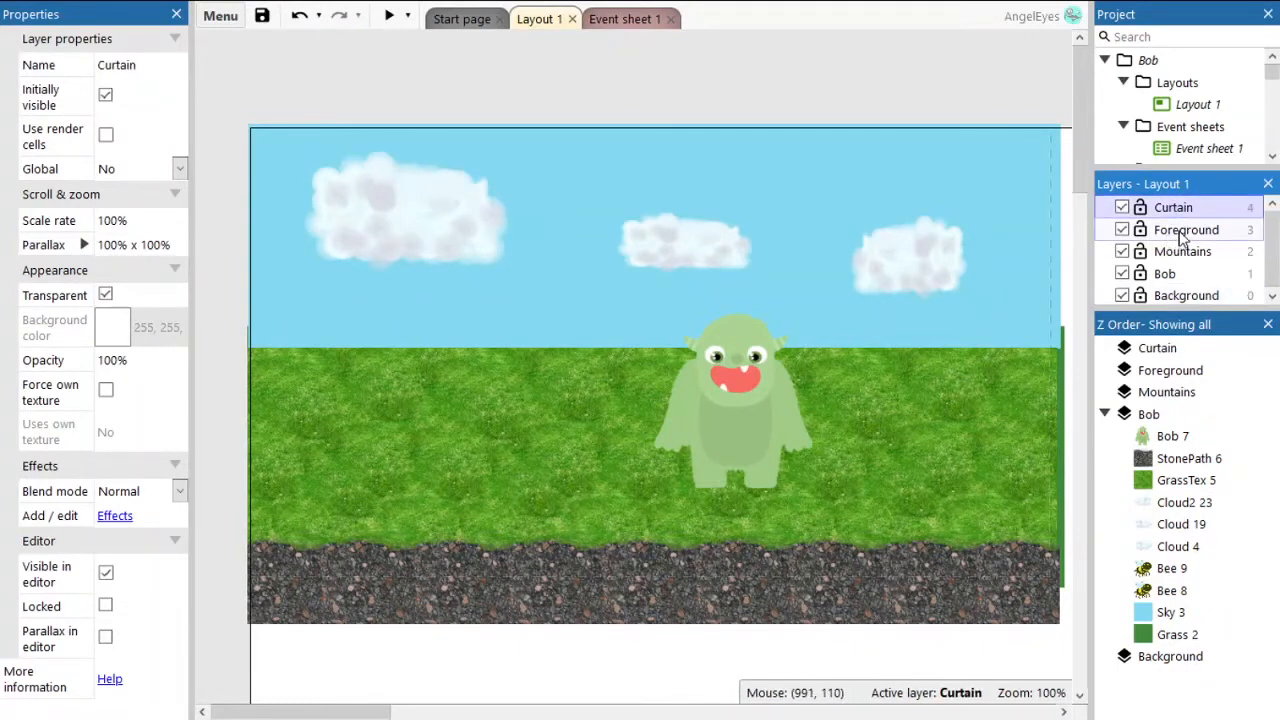
# Enlarge the Layers bar to fit all five layers, and undo a trial move of the Bob layer above Foreground.
pyautogui.moveTo(1165, 273); pyautogui.dragTo(1170, 220)
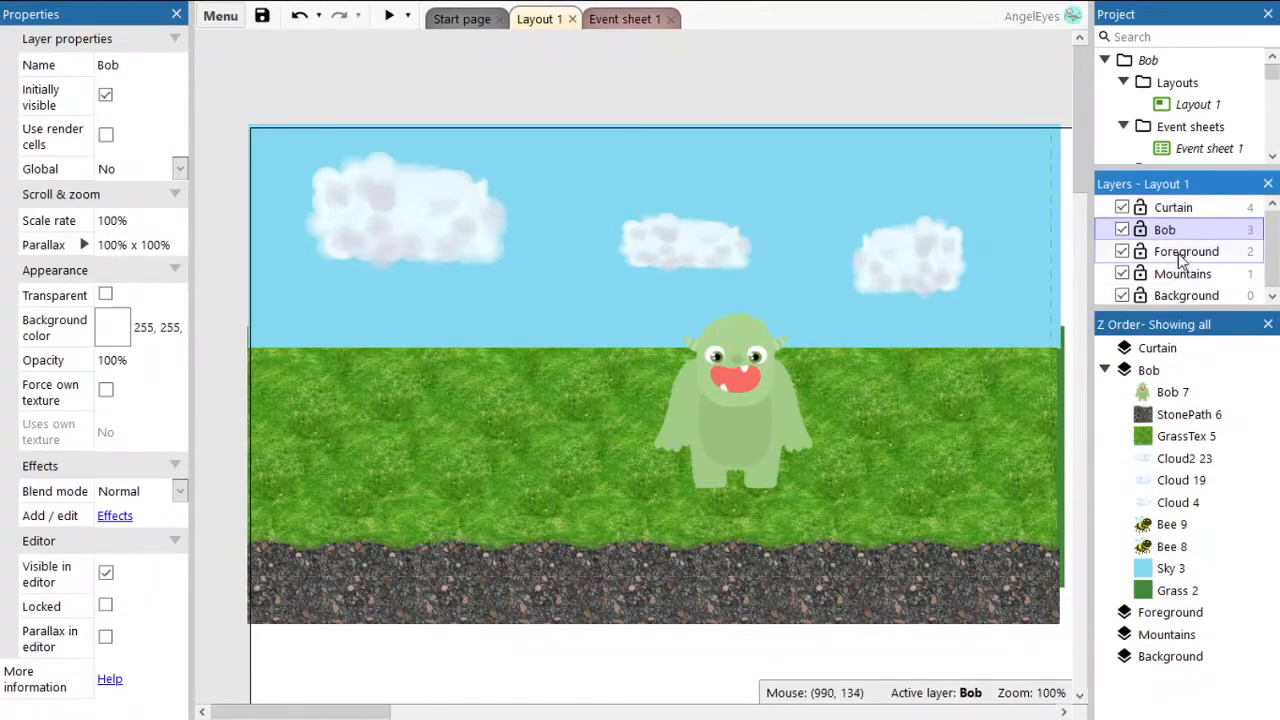
pyautogui.moveTo(1272, 268); pyautogui.dragTo(1276, 285)
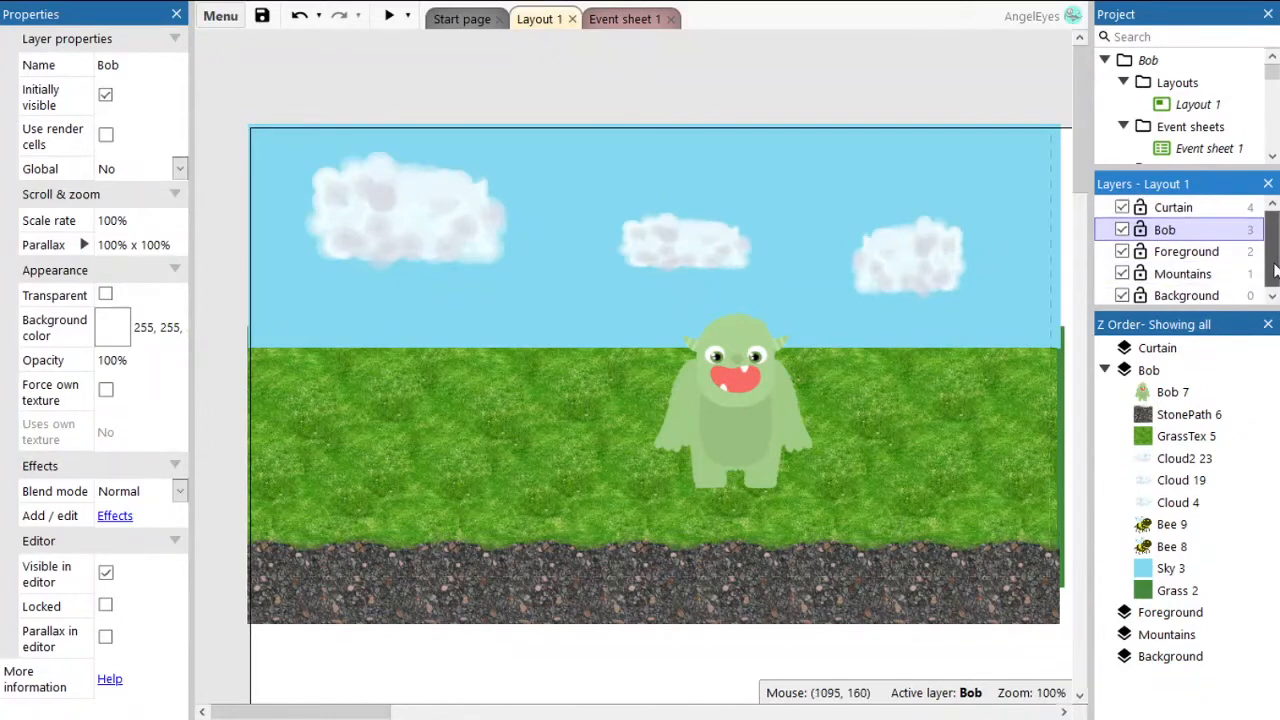
pyautogui.moveTo(1199, 307); pyautogui.dragTo(1199, 319)
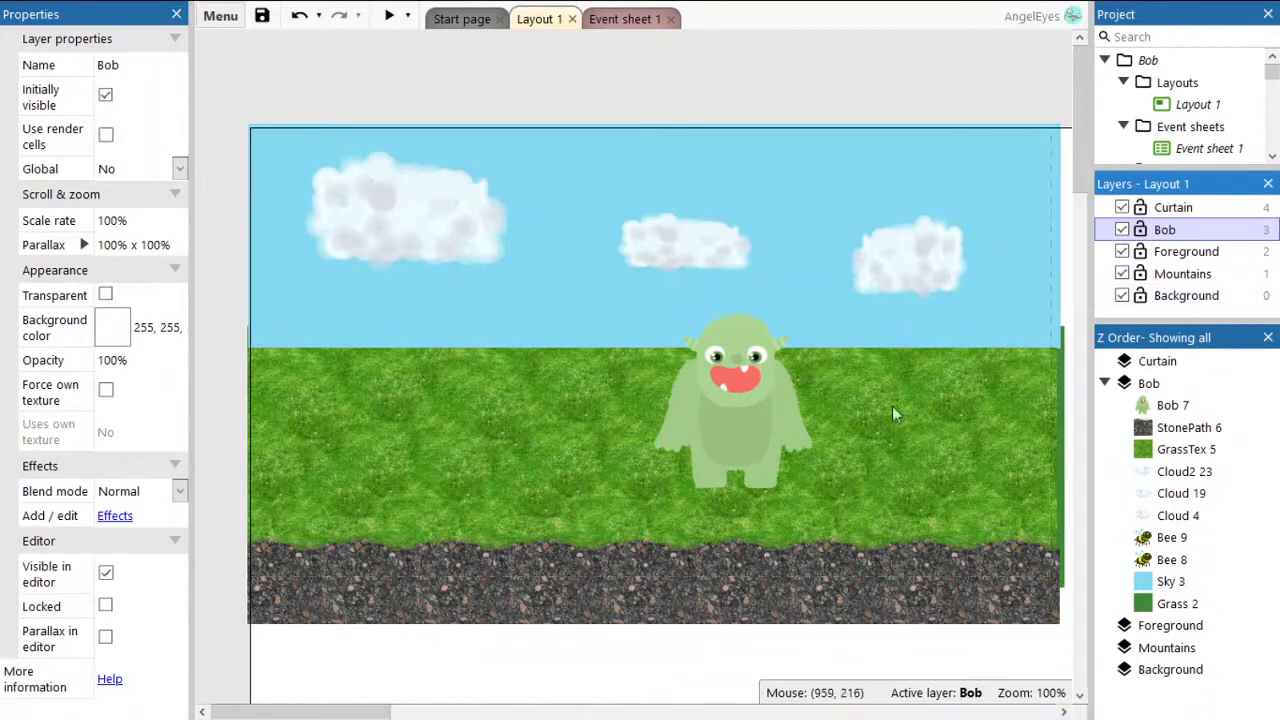
pyautogui.hotkey('ctrl', 'z')
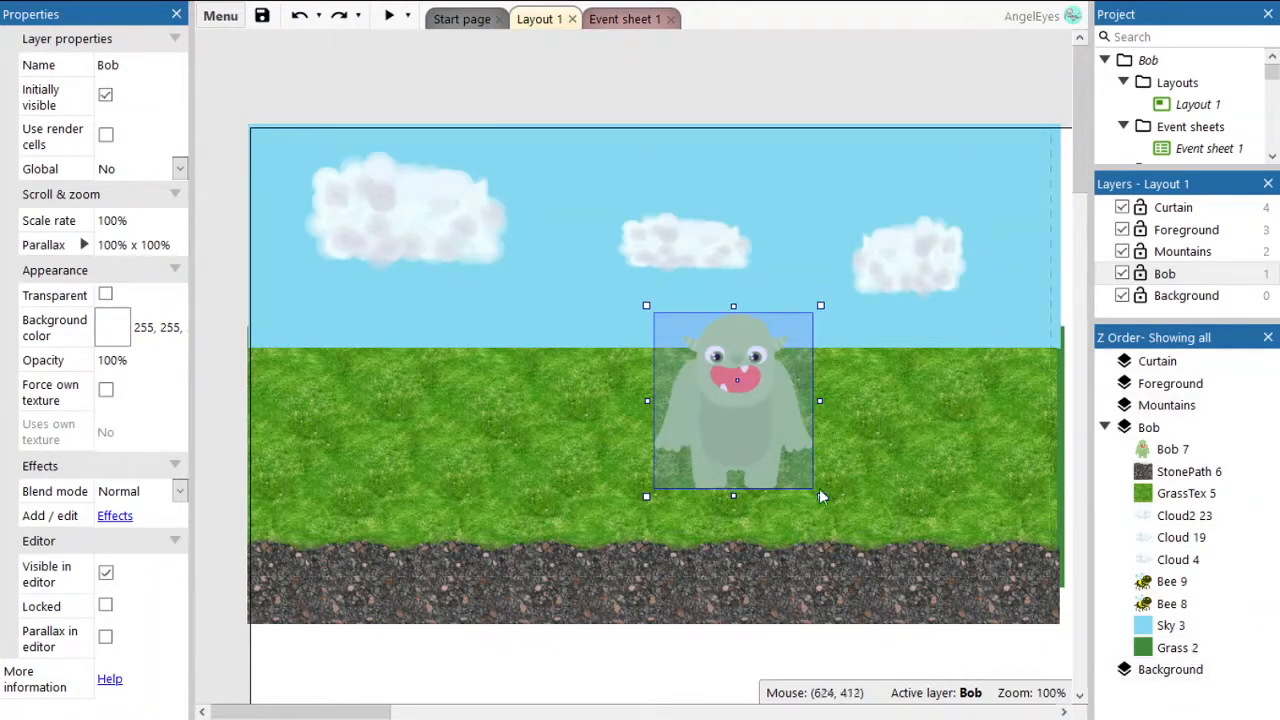
# Select the Bob sprite and the Cloud2 sprite in the layout to examine which overlapping objects the Z Order bar lists.
pyautogui.click(718, 391)
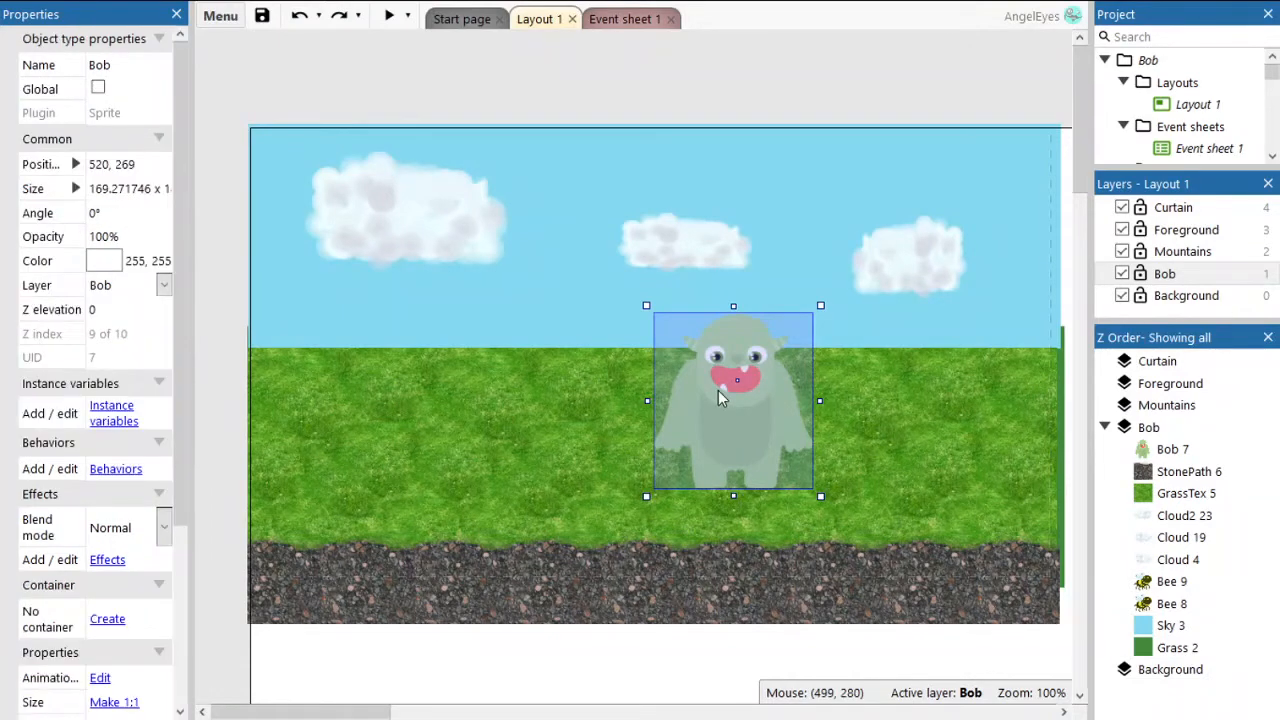
pyautogui.click(920, 264)
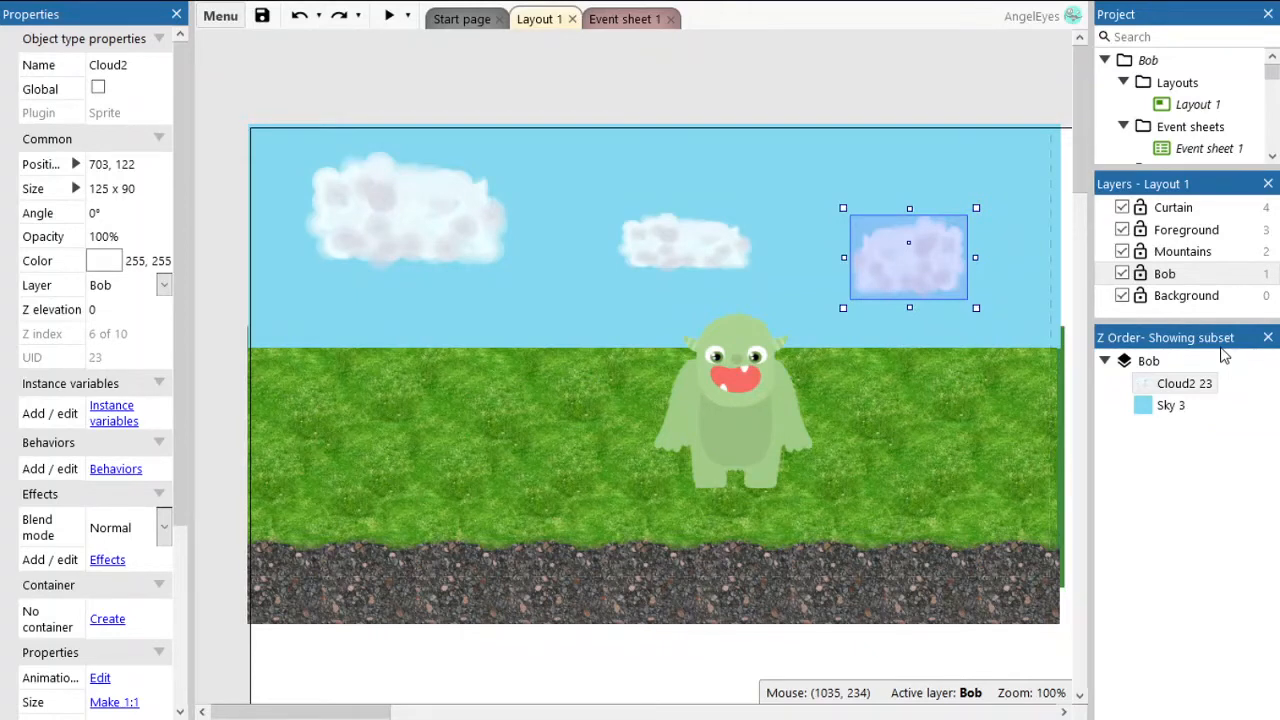
pyautogui.click(743, 425)
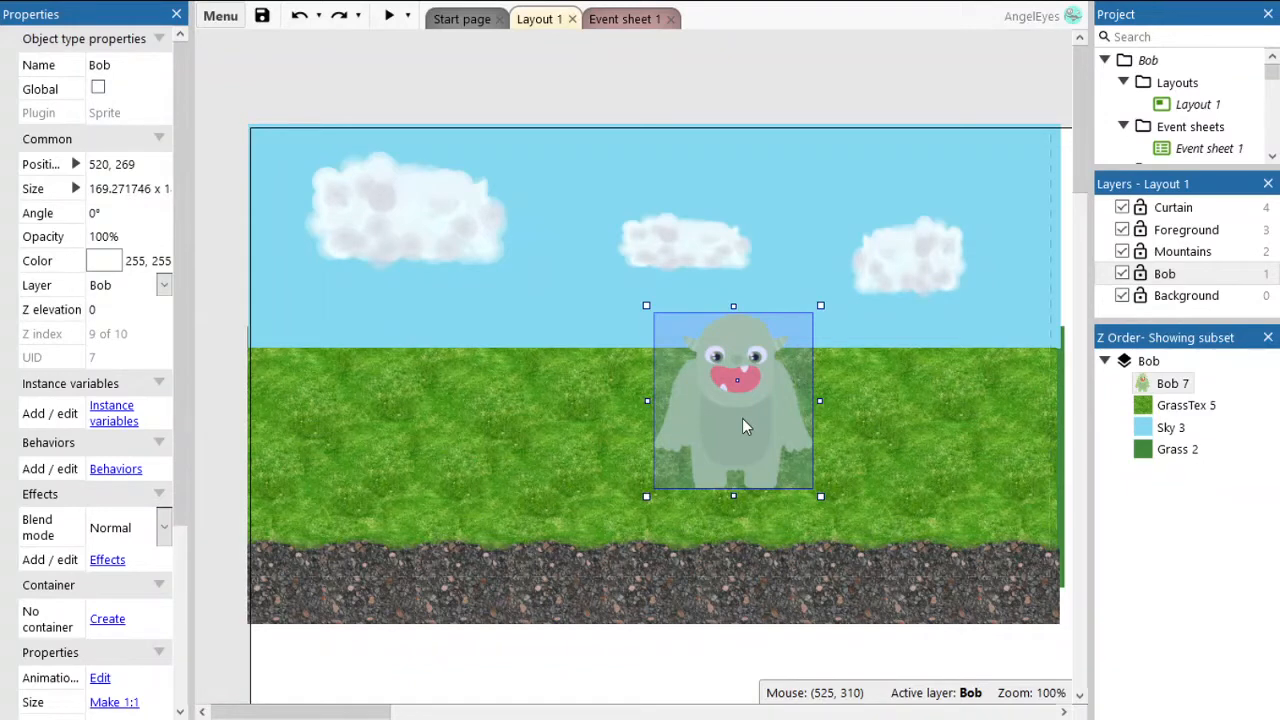
# Set the Z Order bar to list all objects and include the empty layers.
pyautogui.rightClick(1188, 490)
pyautogui.click(1150, 508)
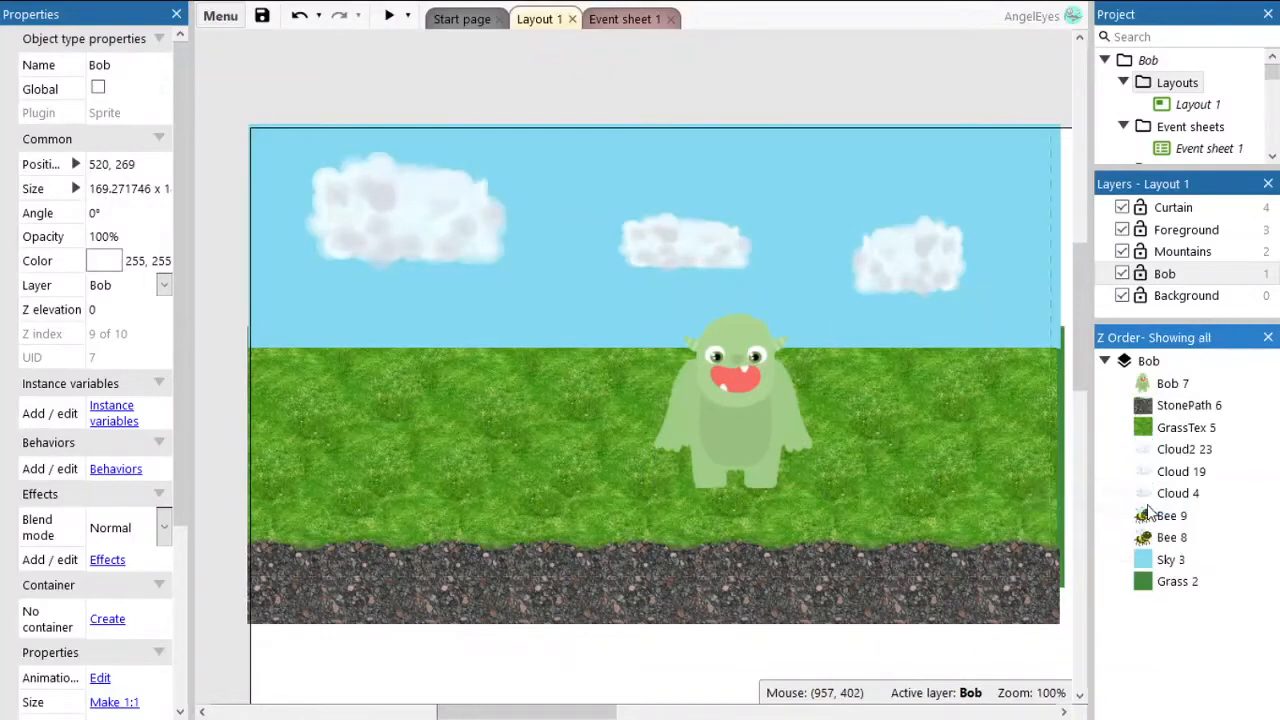
pyautogui.rightClick(1211, 616)
pyautogui.click(1146, 634)
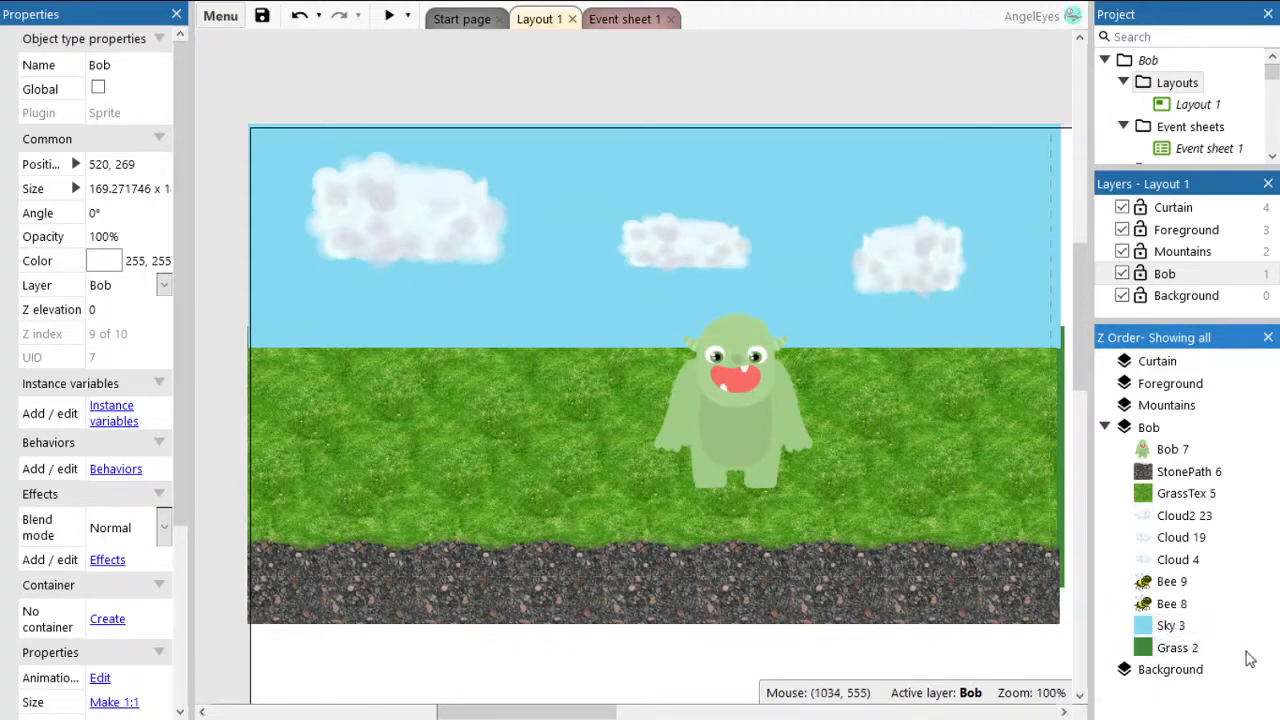
# Delete the old plain Grass sprite from the project, keeping the GrassTex tiled background.
pyautogui.click(1177, 648)
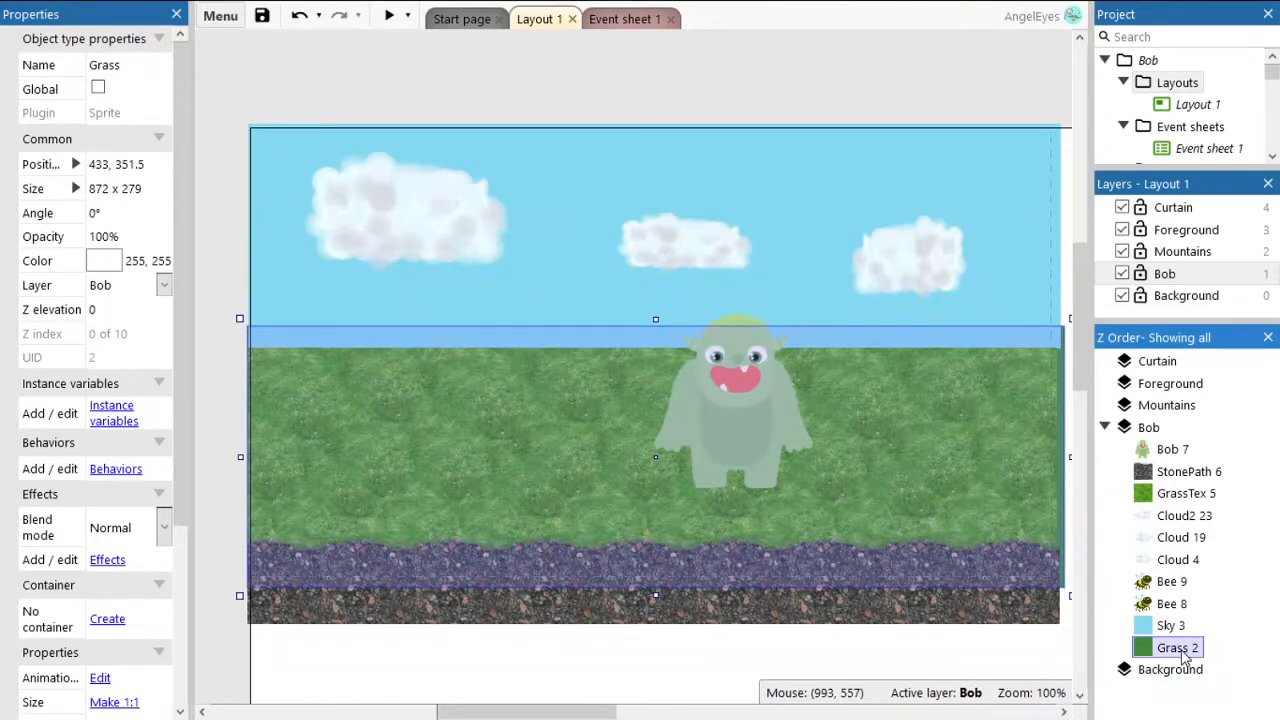
pyautogui.moveTo(1270, 77); pyautogui.dragTo(1269, 123)
pyautogui.scroll(2, 1190, 110)
pyautogui.click(1190, 108)
pyautogui.rightClick(1190, 108)
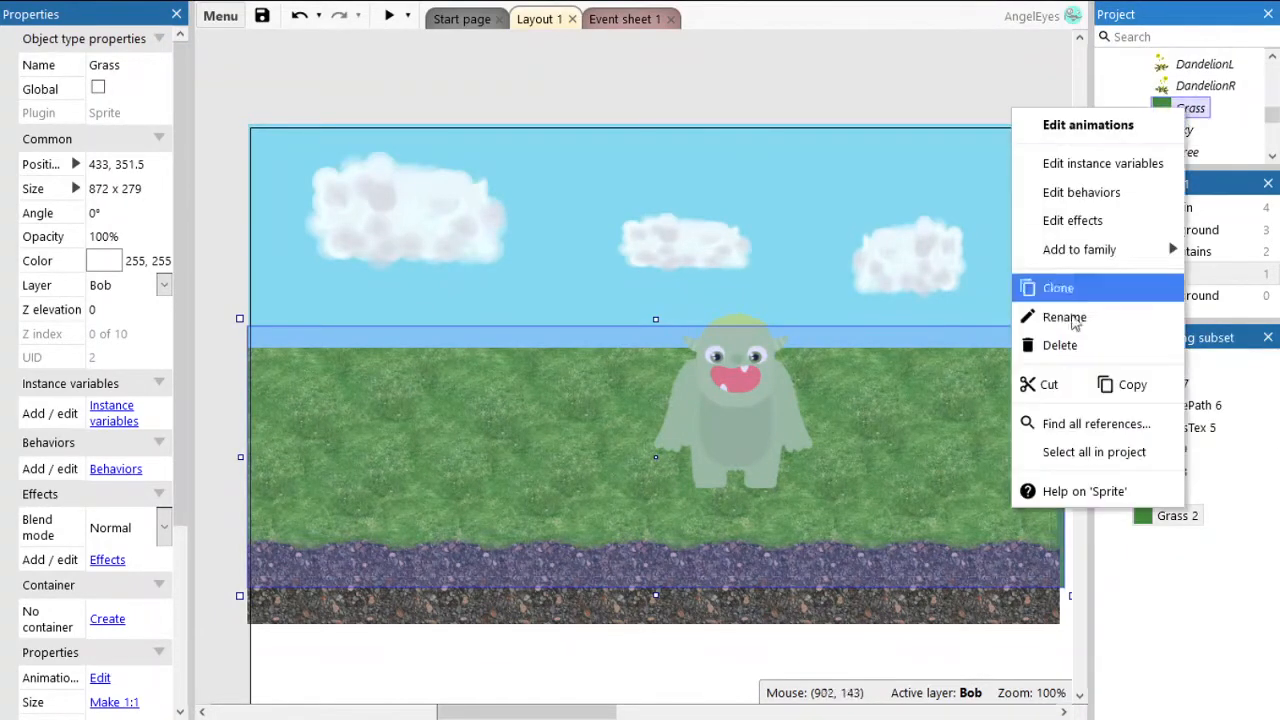
pyautogui.click(1045, 345)
pyautogui.click(523, 393)
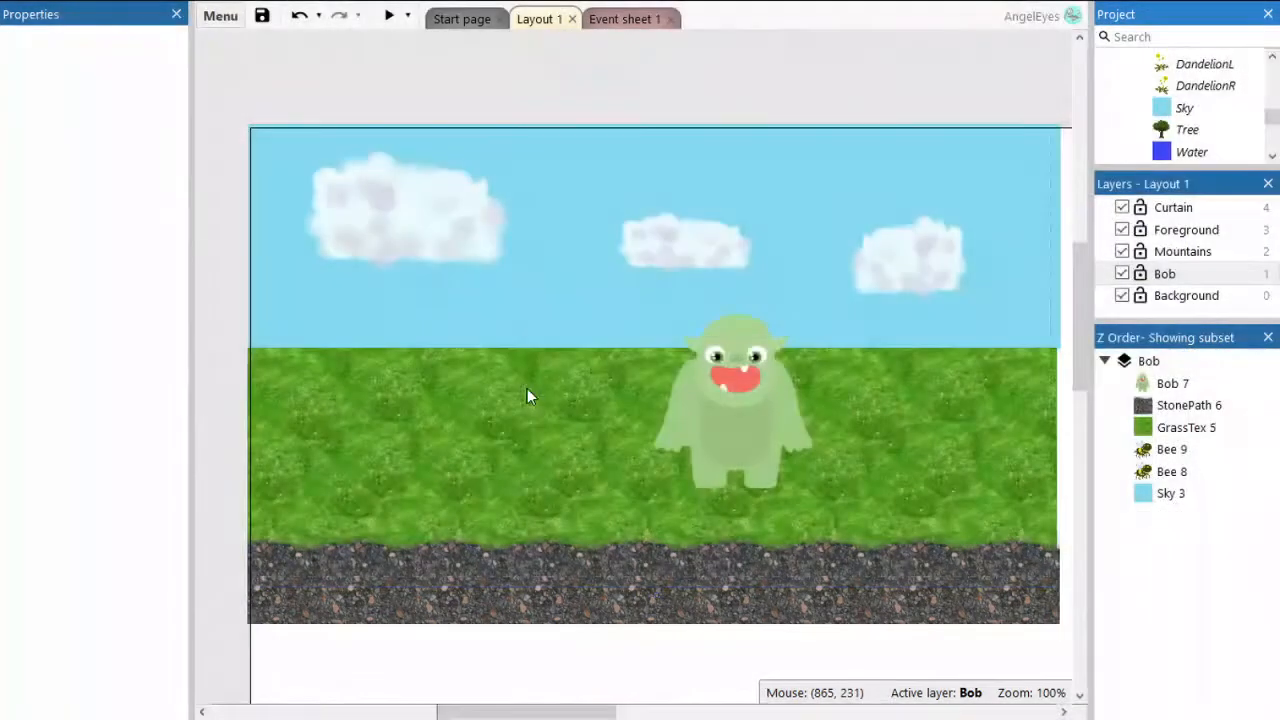
# List all objects and empty layers in the Z Order bar again and move the Sky object to the Background layer.
pyautogui.rightClick(1262, 617)
pyautogui.click(1168, 624)
pyautogui.rightClick(1196, 632)
pyautogui.click(1154, 648)
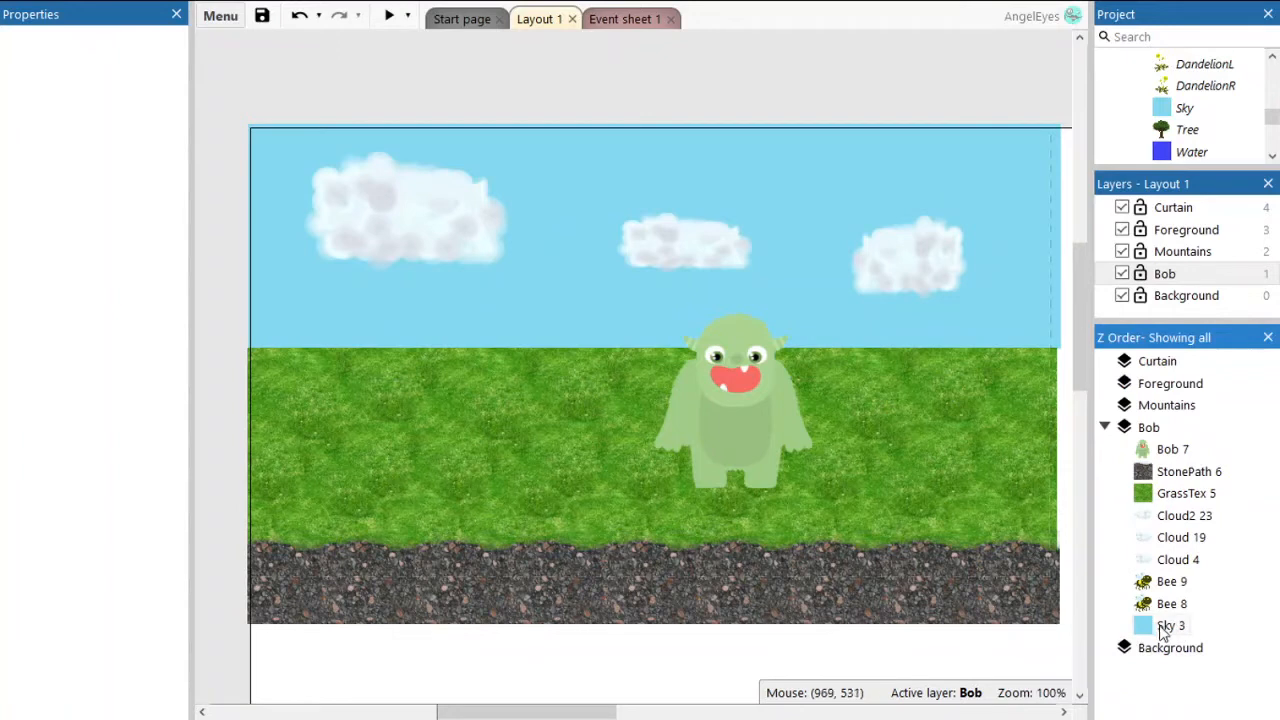
pyautogui.moveTo(1165, 630); pyautogui.dragTo(1165, 652)
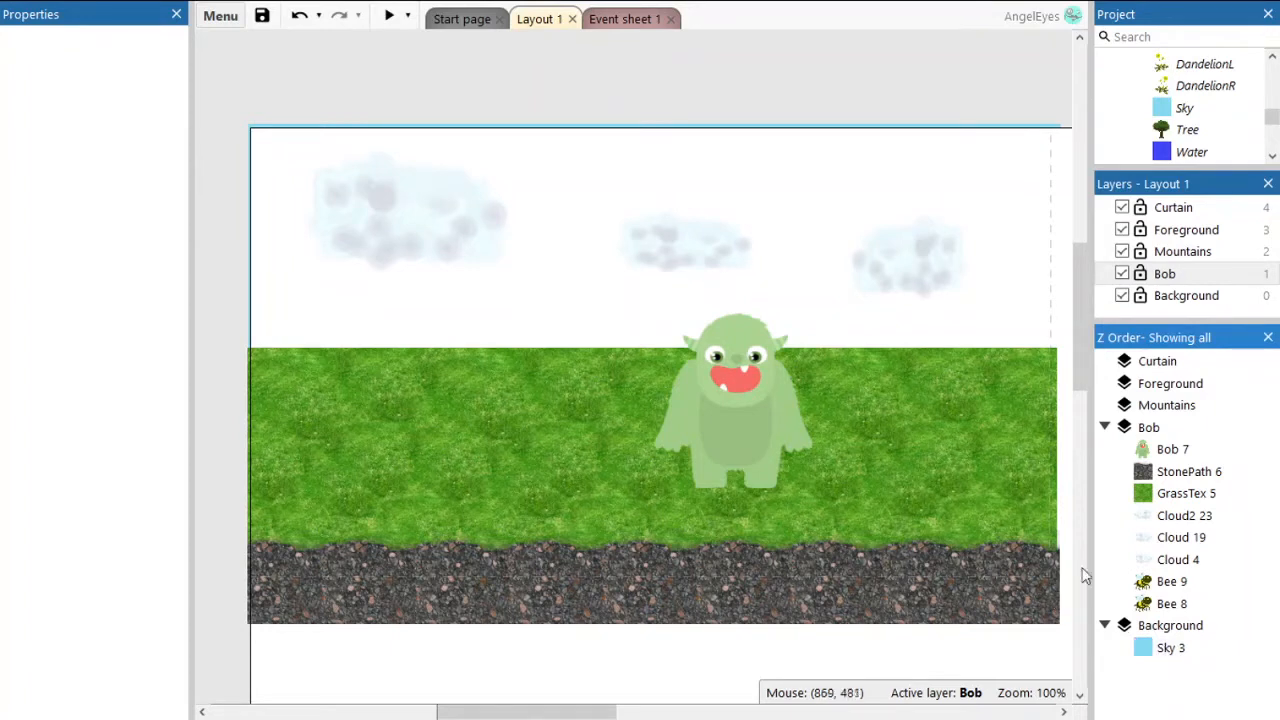
# Compare the appearance properties of the Background, Bob and Mountains layers.
pyautogui.click(1175, 304)
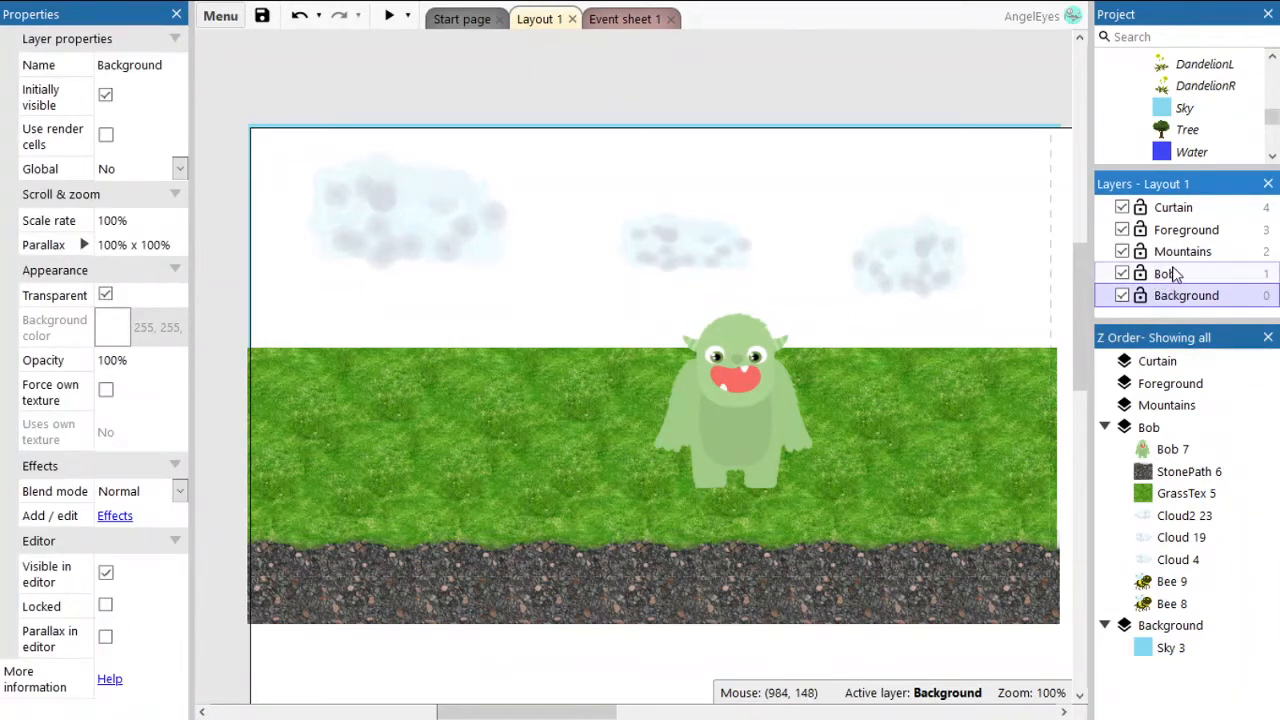
pyautogui.click(1170, 276)
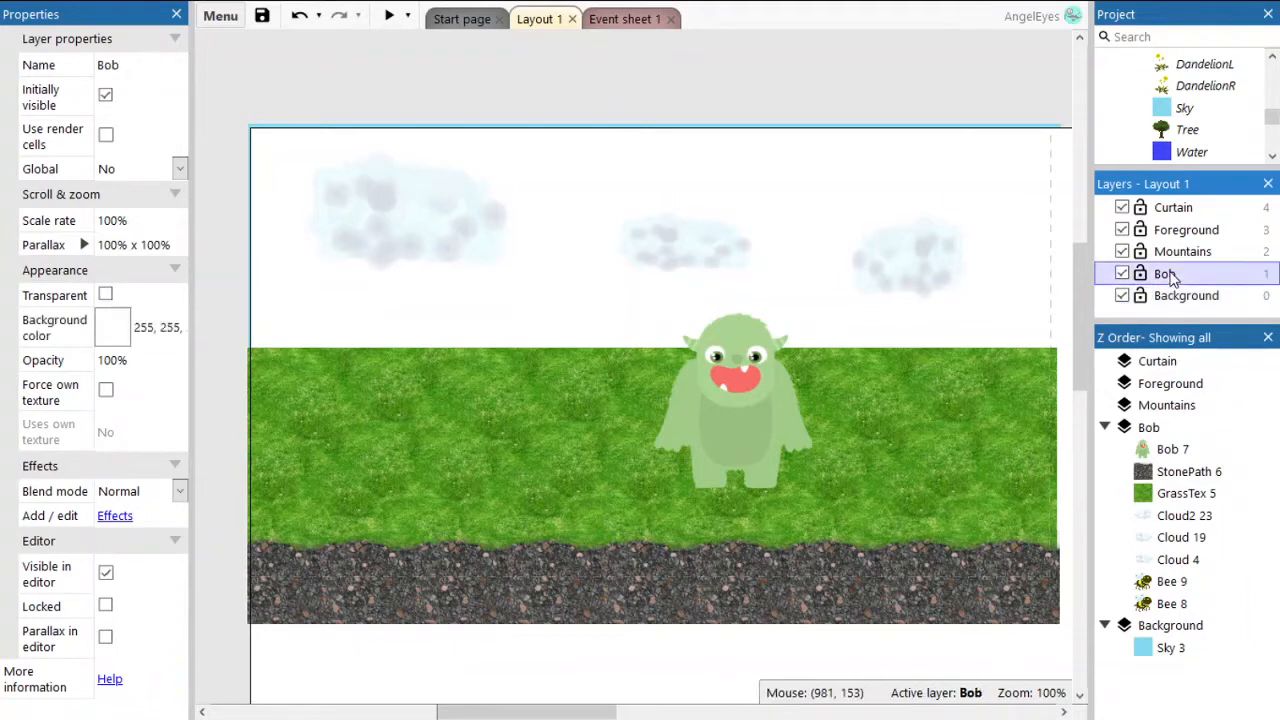
pyautogui.click(1177, 254)
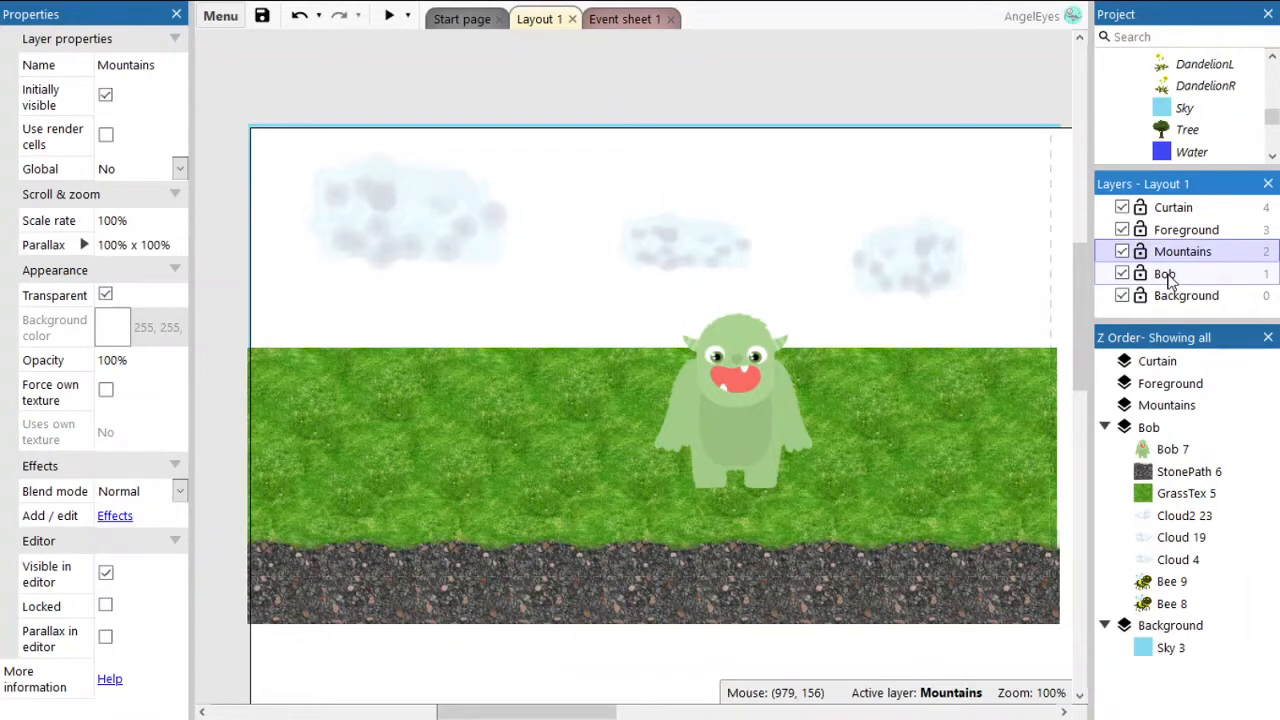
# Try black as the Bob layer's background color and change it back to white.
pyautogui.click(1170, 278)
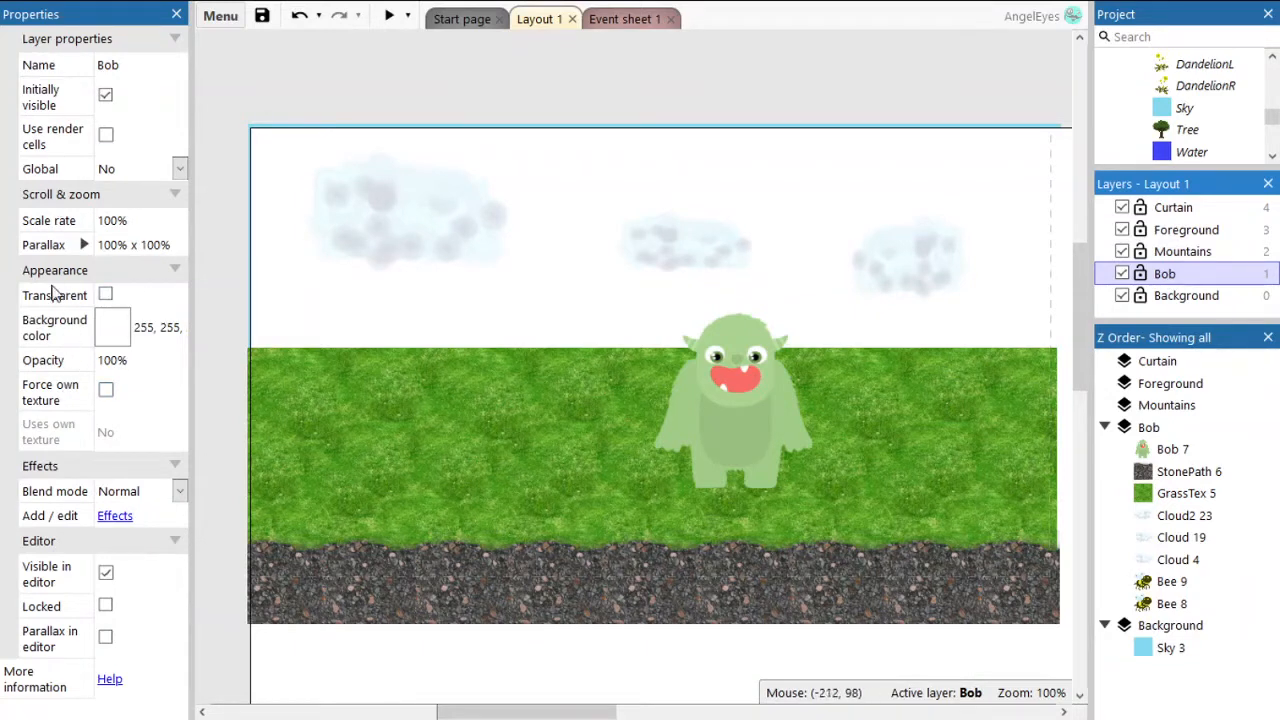
pyautogui.click(115, 337)
pyautogui.click(28, 217)
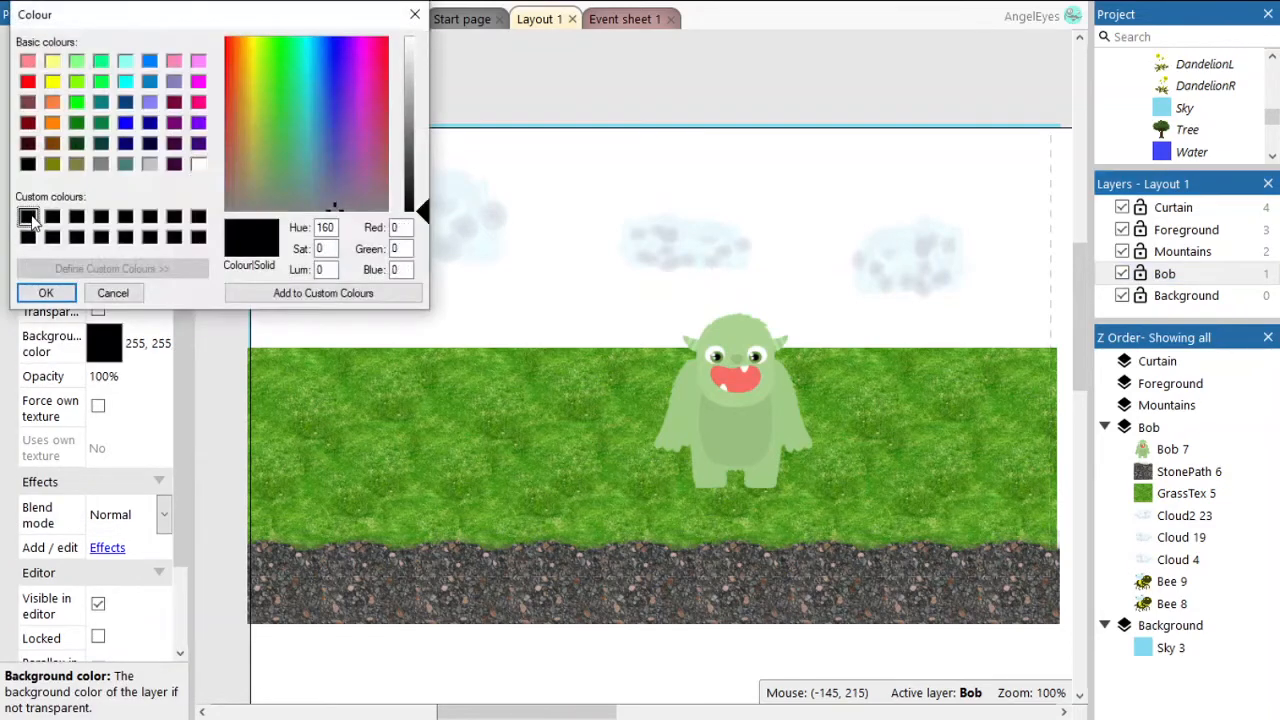
pyautogui.click(44, 293)
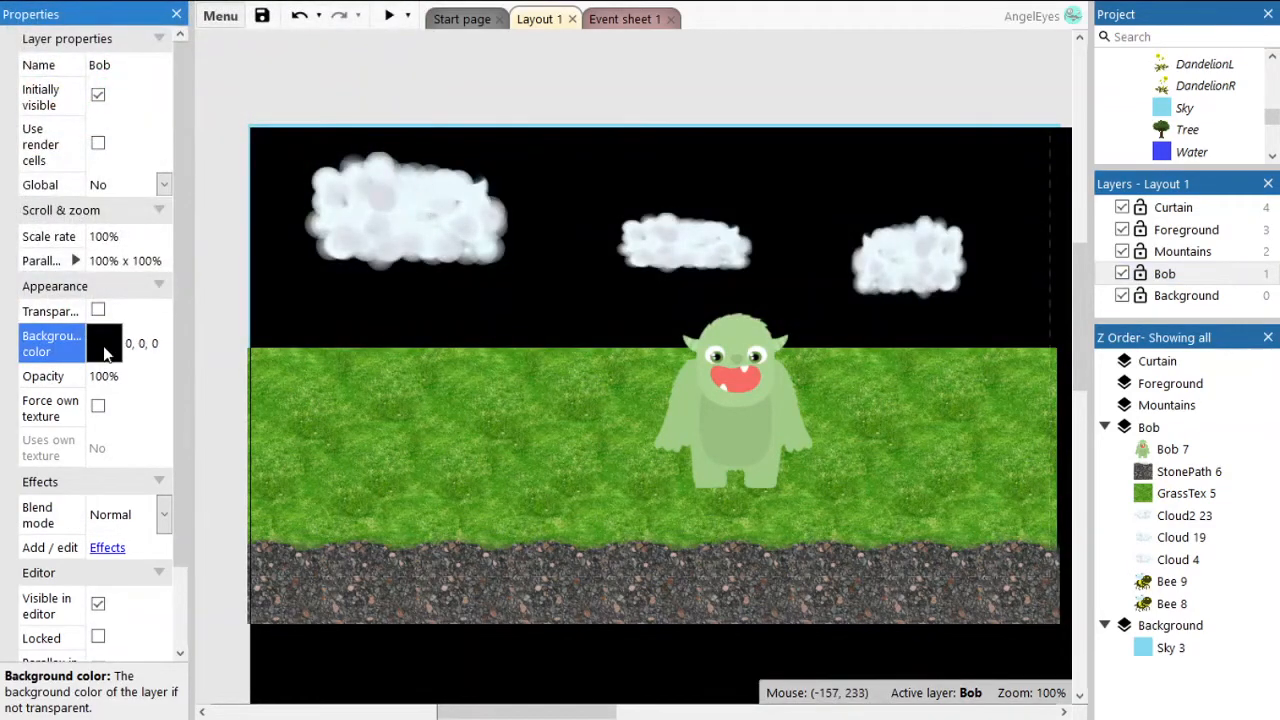
pyautogui.click(104, 345)
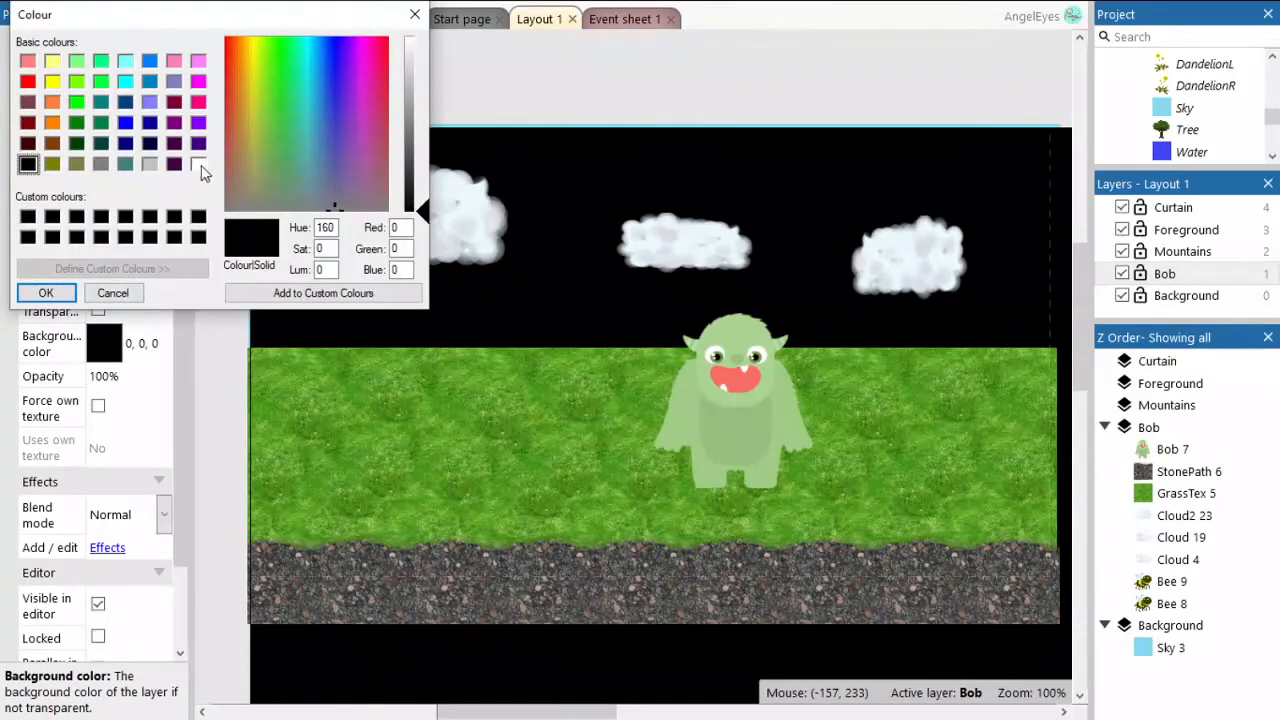
pyautogui.click(198, 165)
pyautogui.click(44, 292)
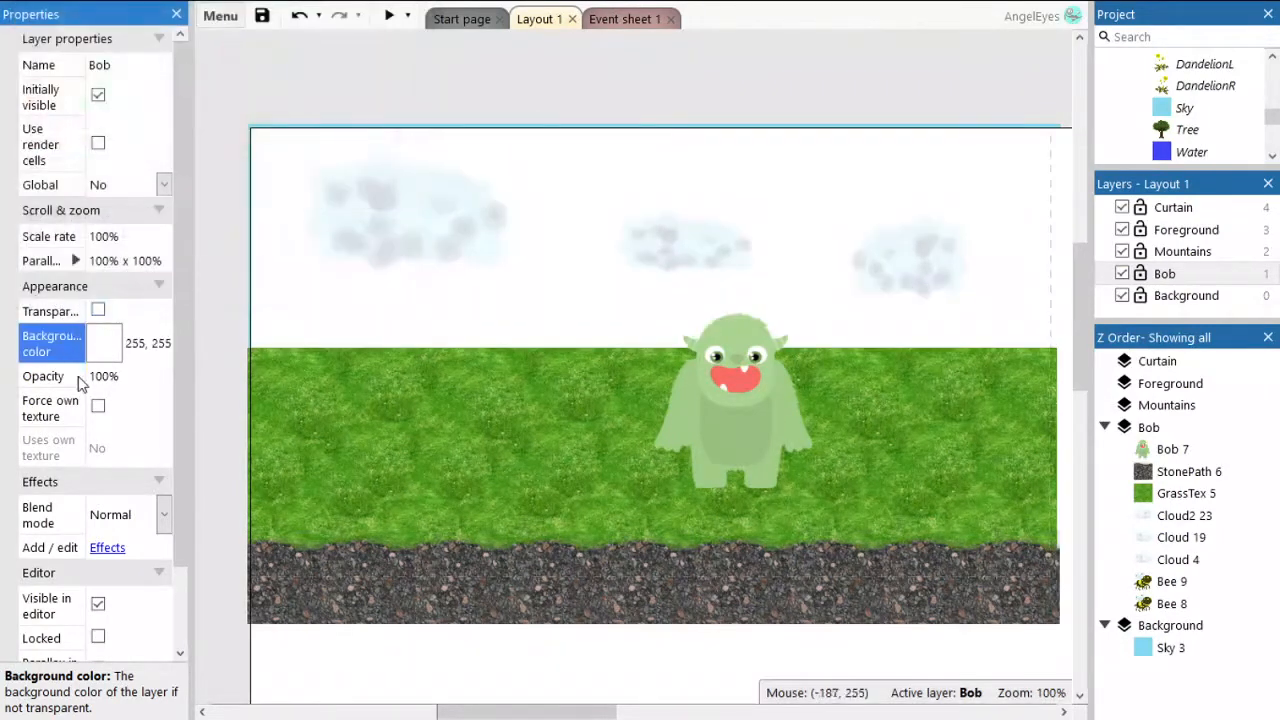
# Make the Bob layer transparent, review the Mountains, Foreground and Curtain layers' properties, and turn off transparency for the Background layer.
pyautogui.click(98, 312)
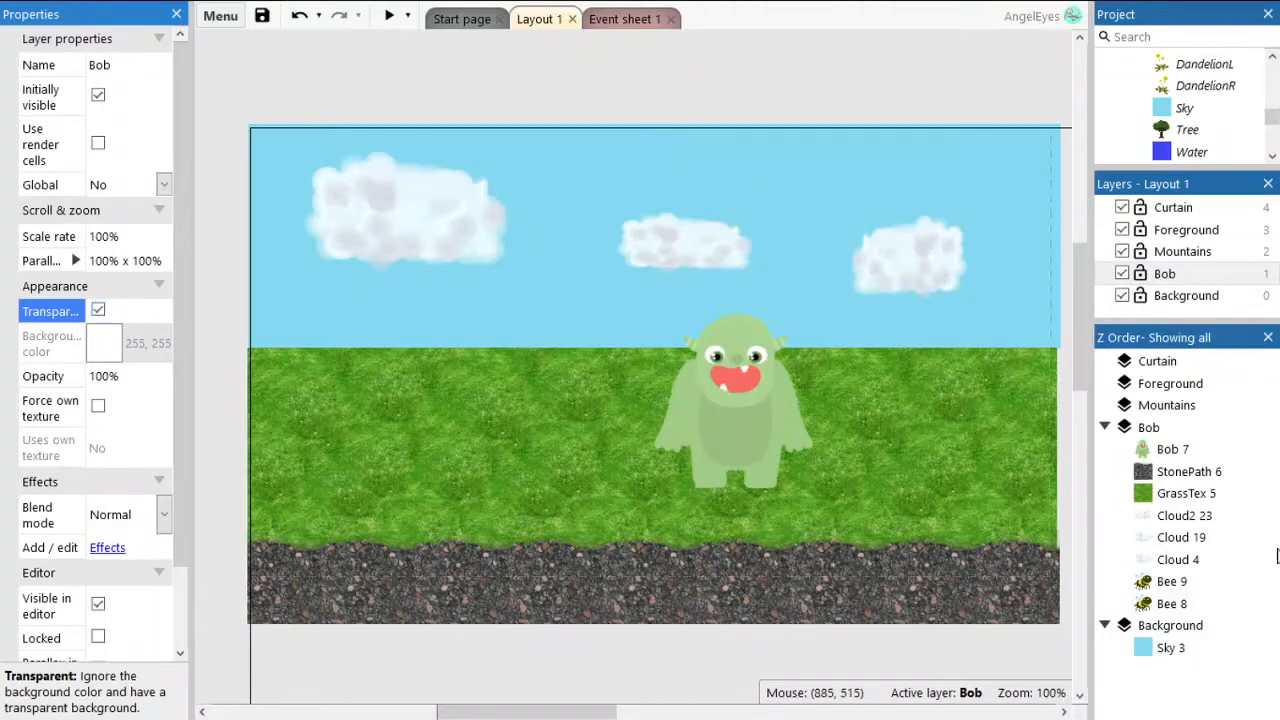
pyautogui.click(1188, 256)
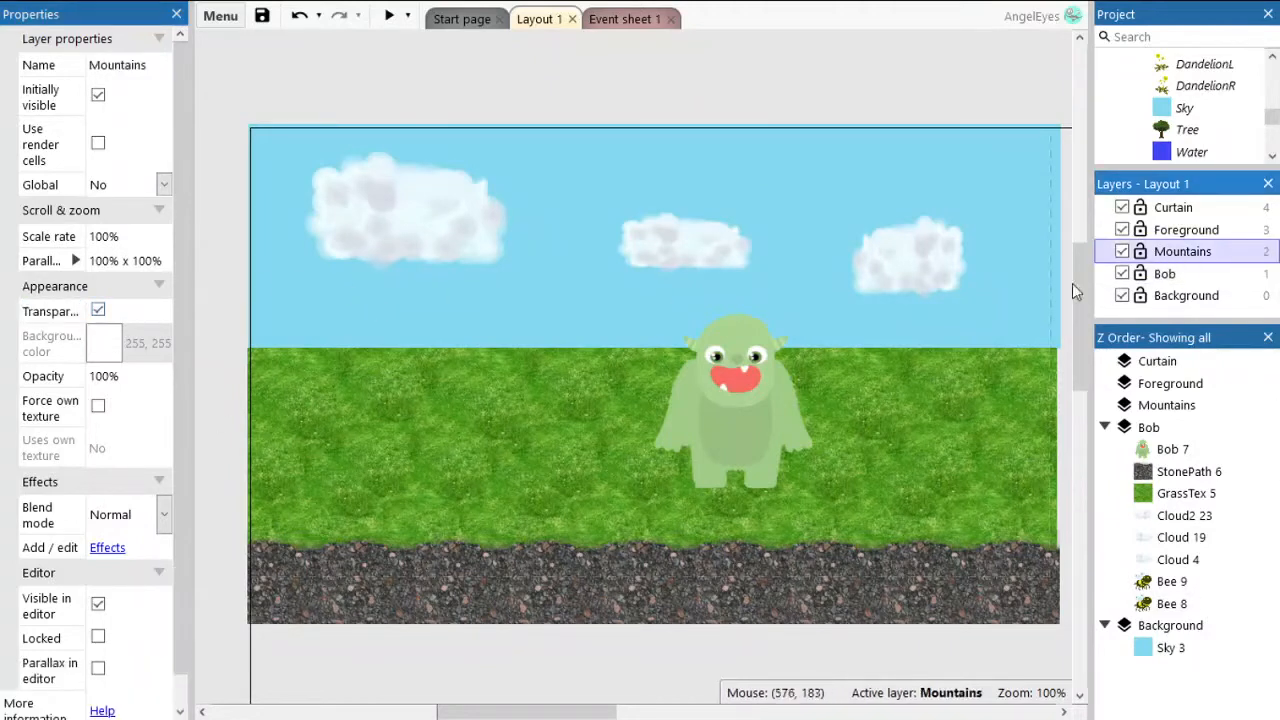
pyautogui.click(1200, 231)
pyautogui.click(1213, 209)
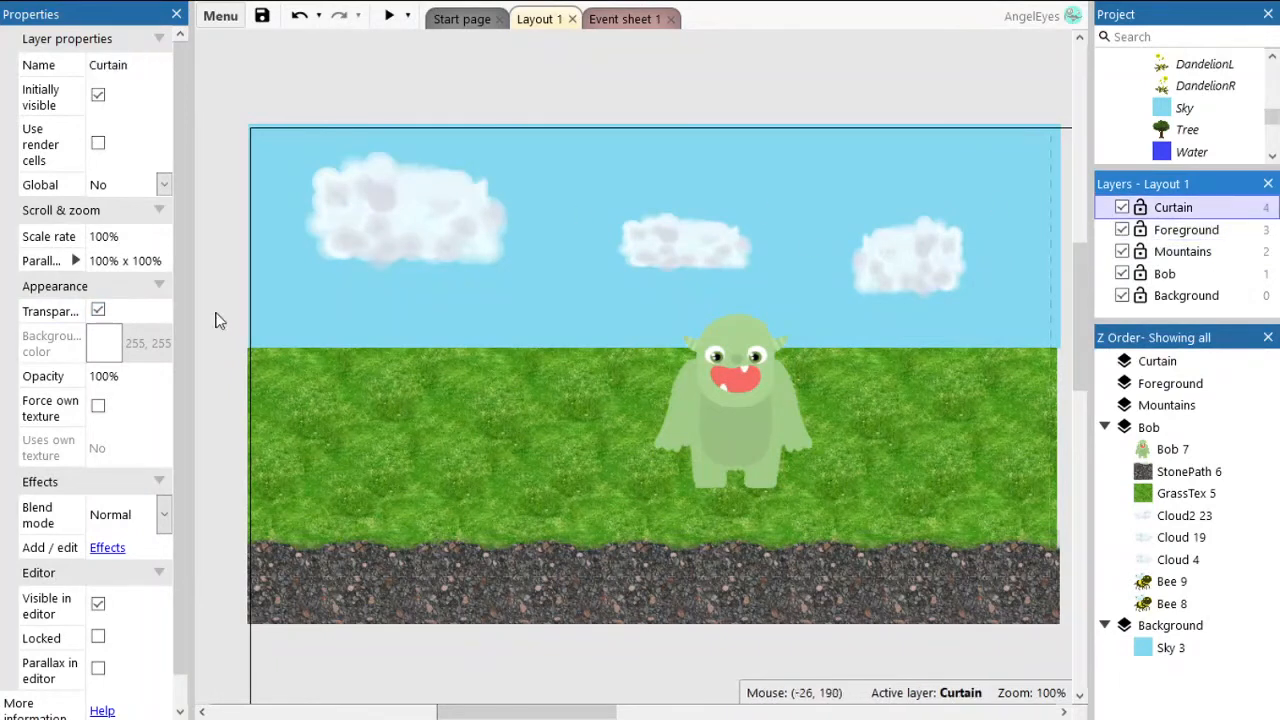
pyautogui.click(1184, 300)
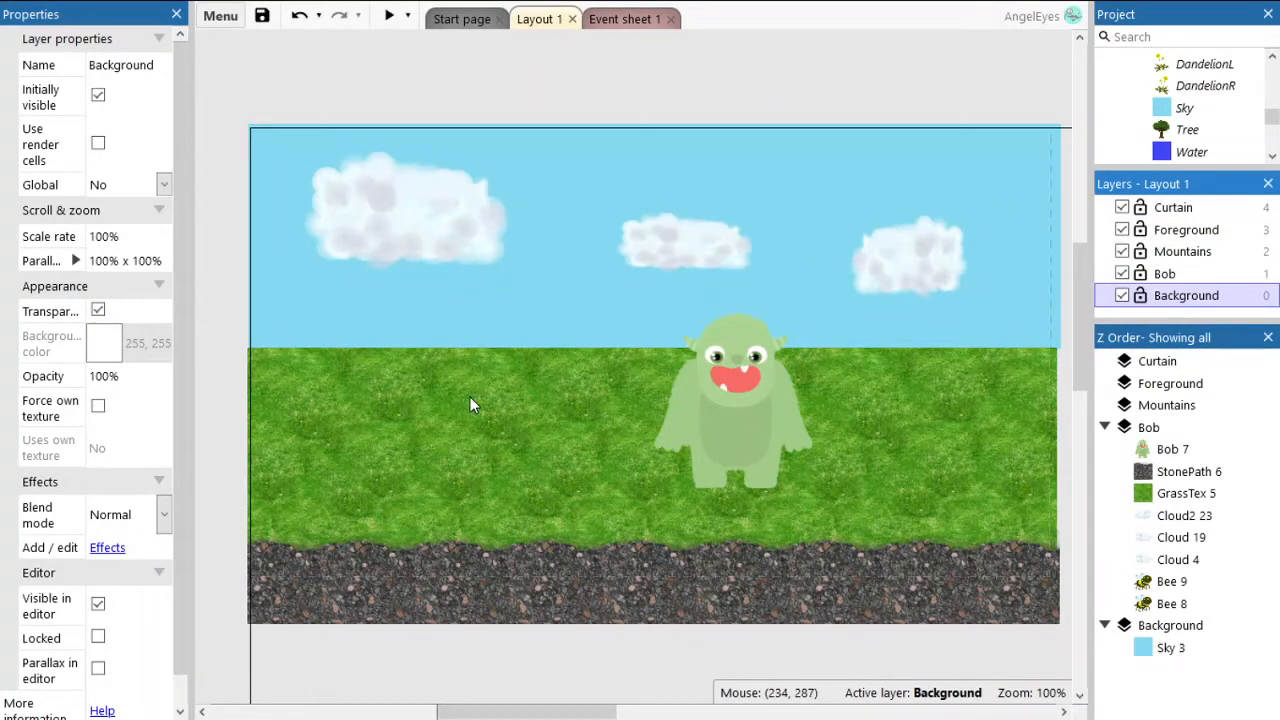
pyautogui.click(98, 313)
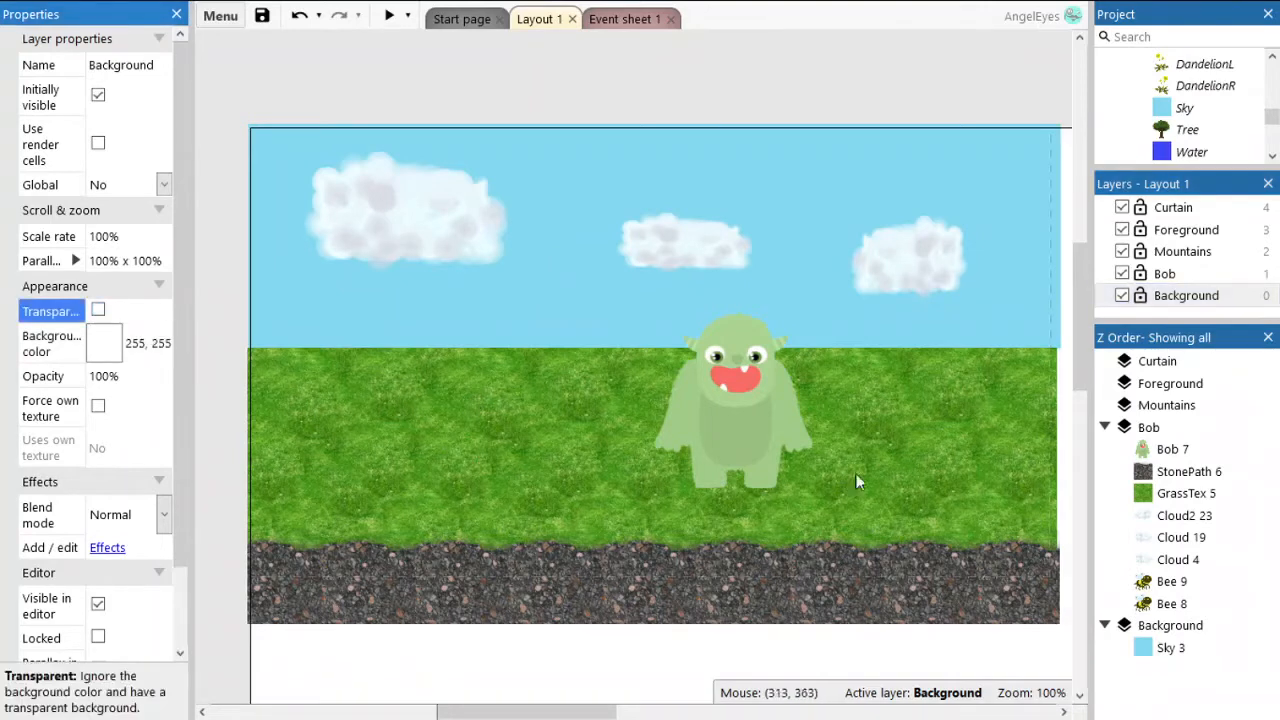
# Move the StonePath and GrassTex objects from the Bob layer to the Background layer, above Sky.
pyautogui.click(1166, 276)
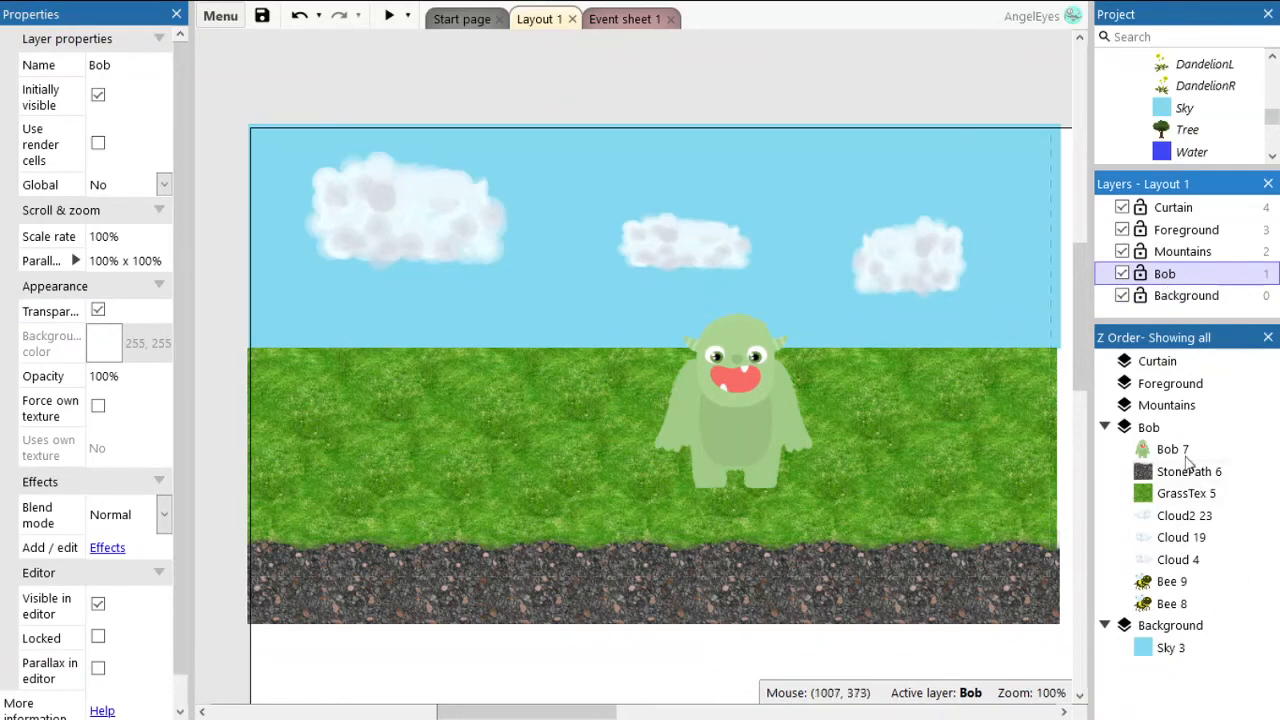
pyautogui.moveTo(1172, 471); pyautogui.dragTo(1160, 627)
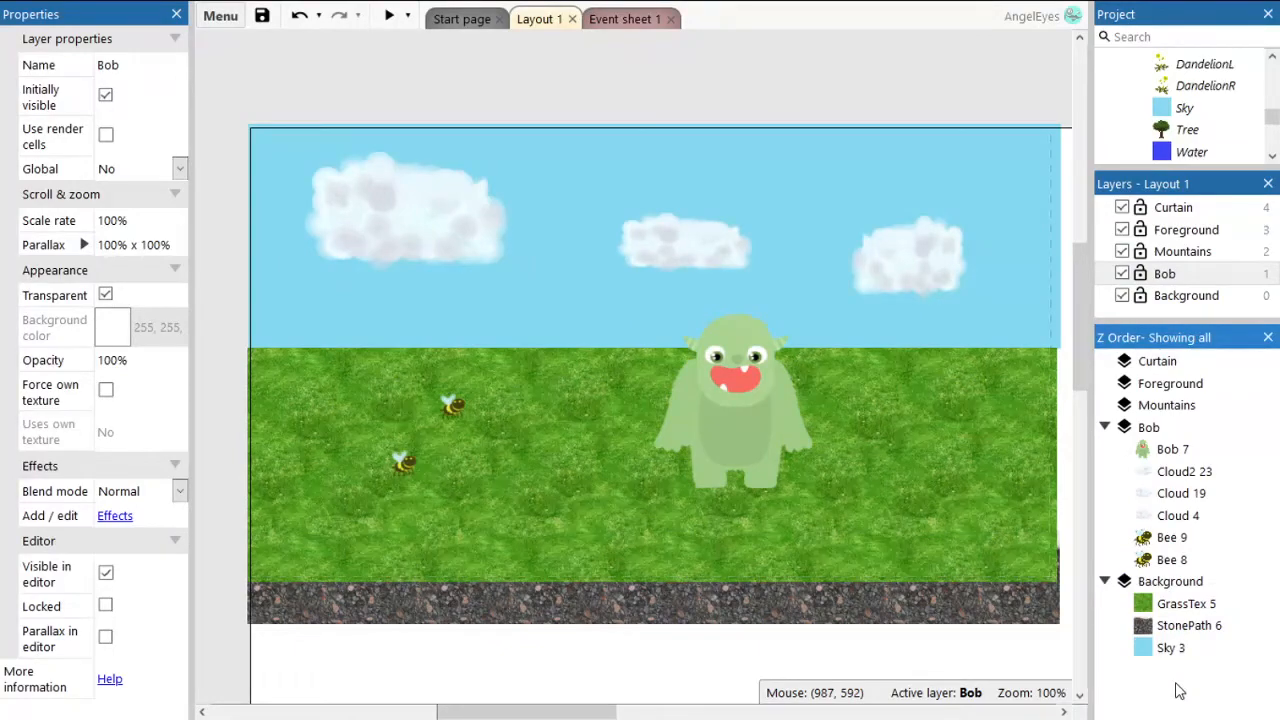
# Preview the layout in a maximized window to check the layer order, and close the preview.
pyautogui.click(390, 18)
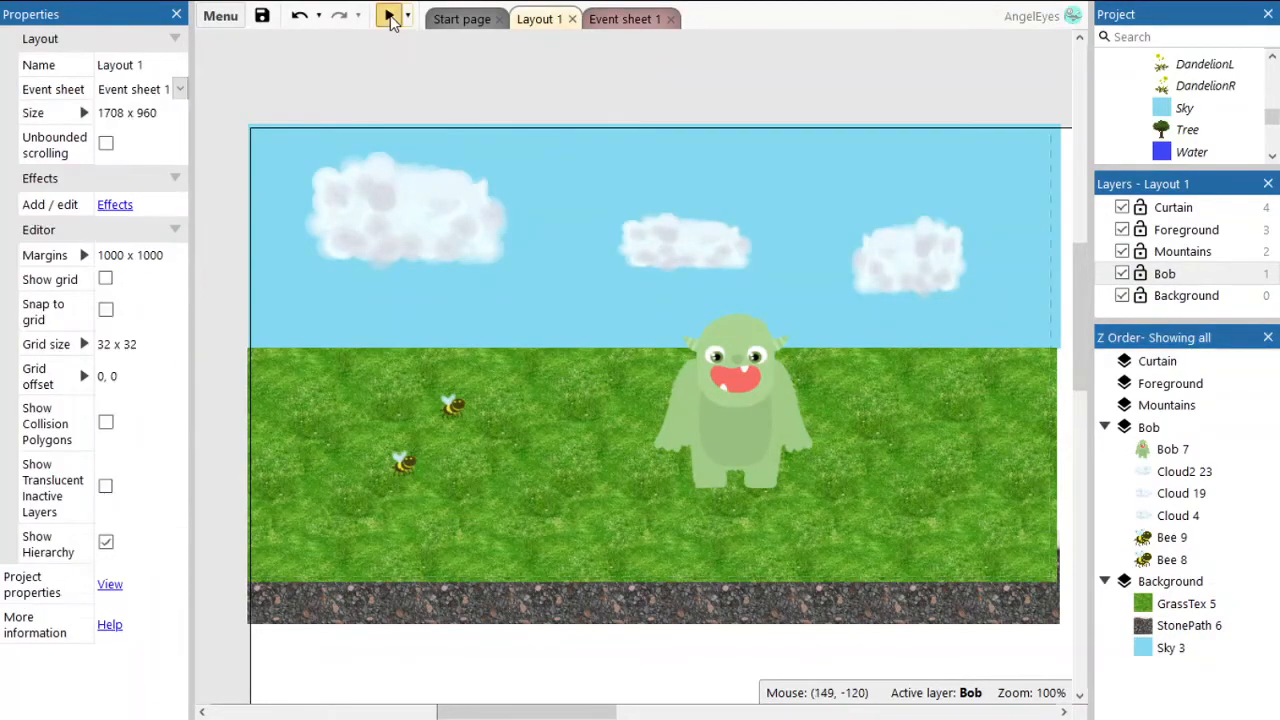
pyautogui.click(390, 18)
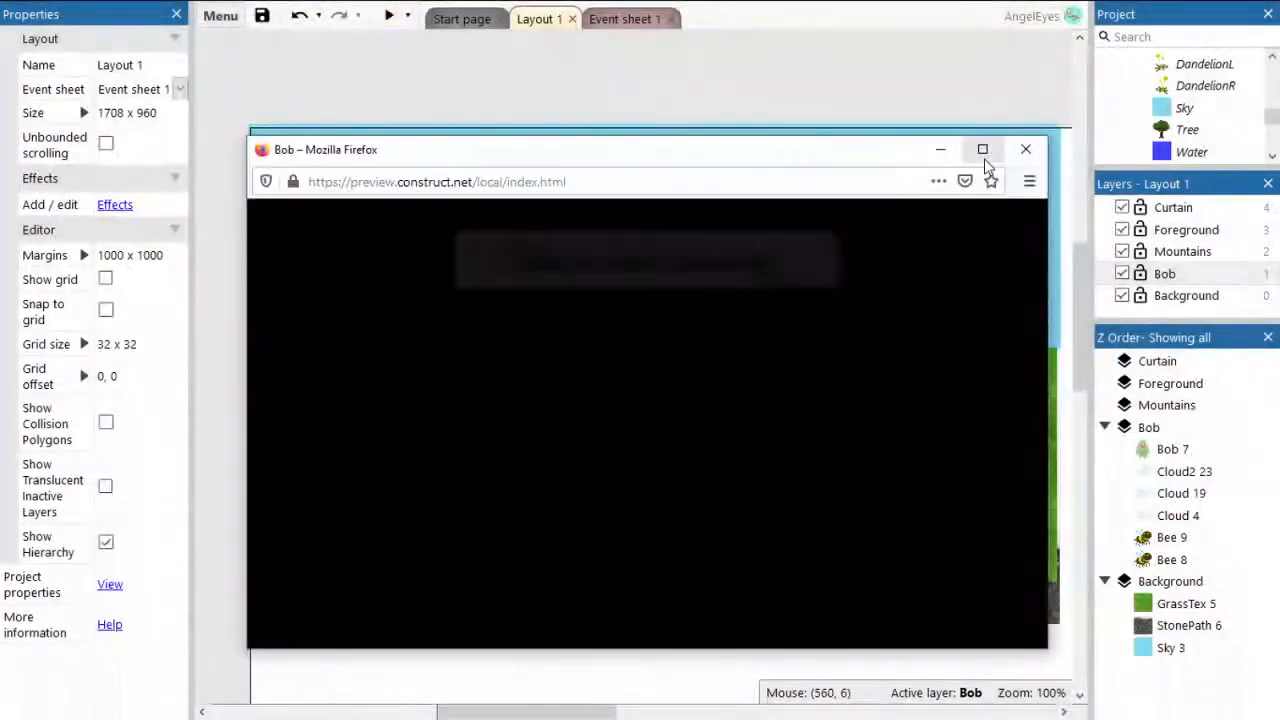
pyautogui.click(983, 153)
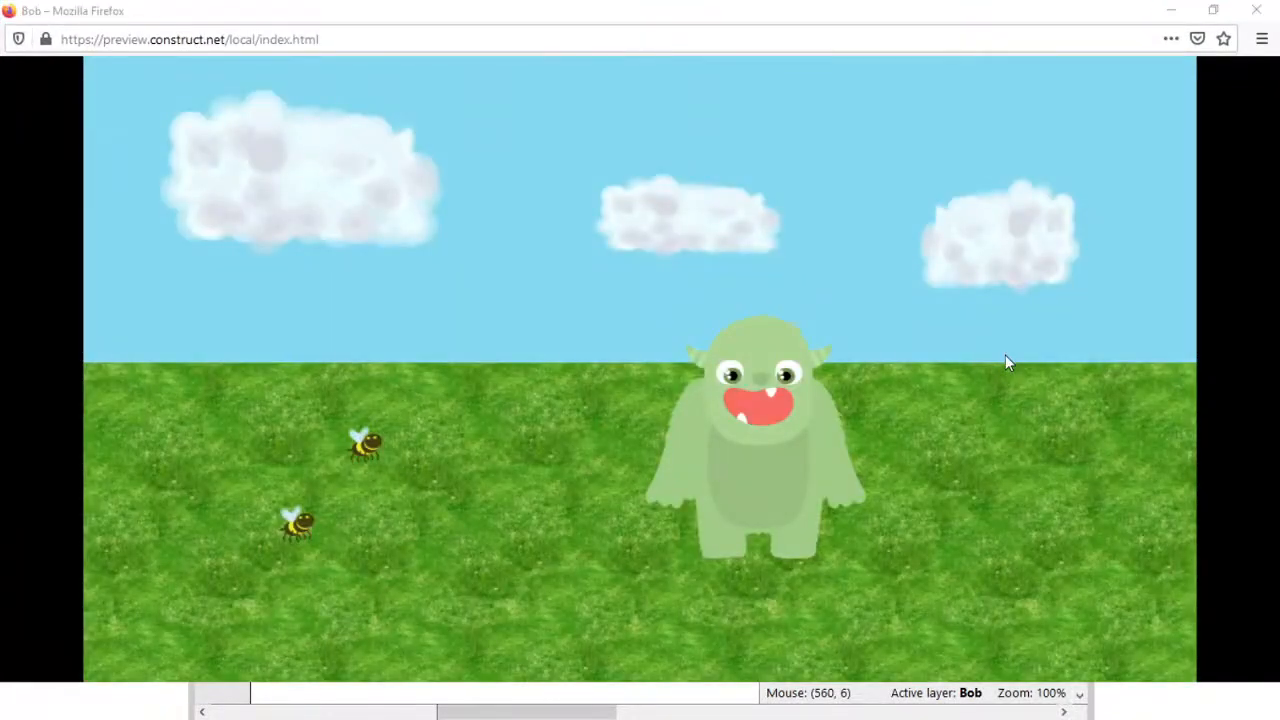
pyautogui.hotkey('alt', 'F4')
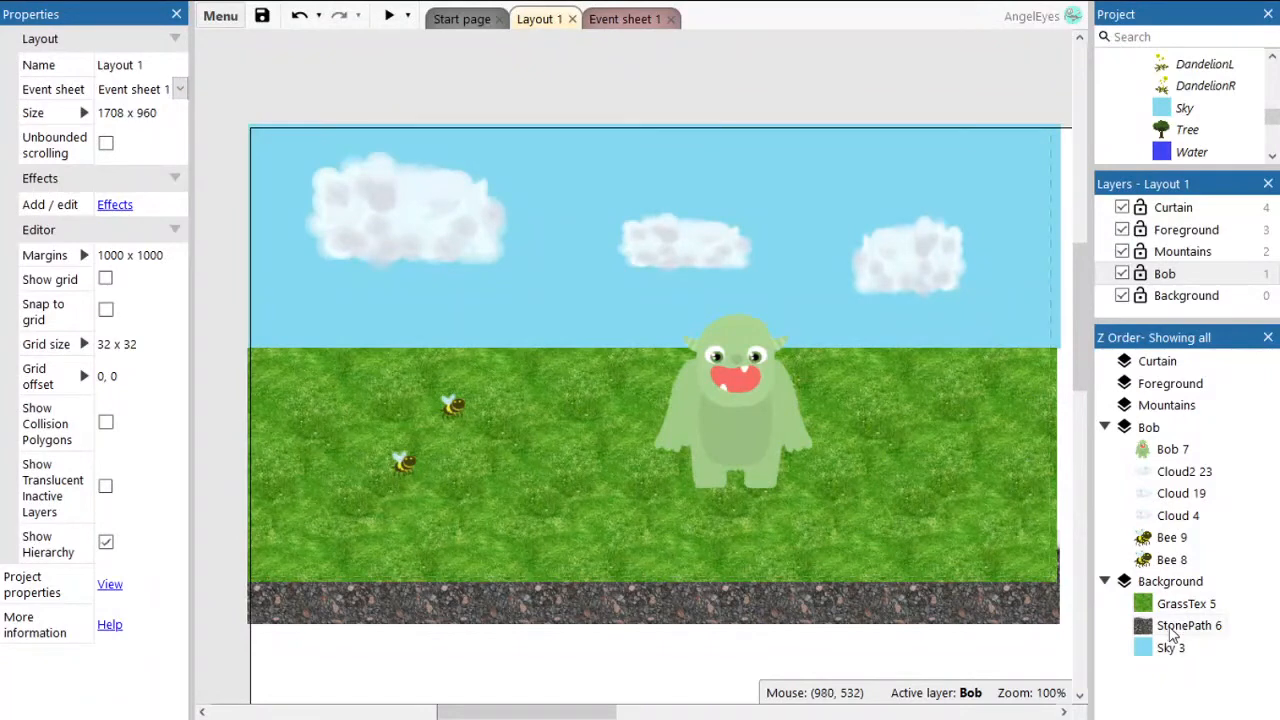
# Place StonePath above GrassTex in the Background layer's Z order and undo the accidental move of the grass.
pyautogui.moveTo(1172, 630); pyautogui.dragTo(1172, 598)
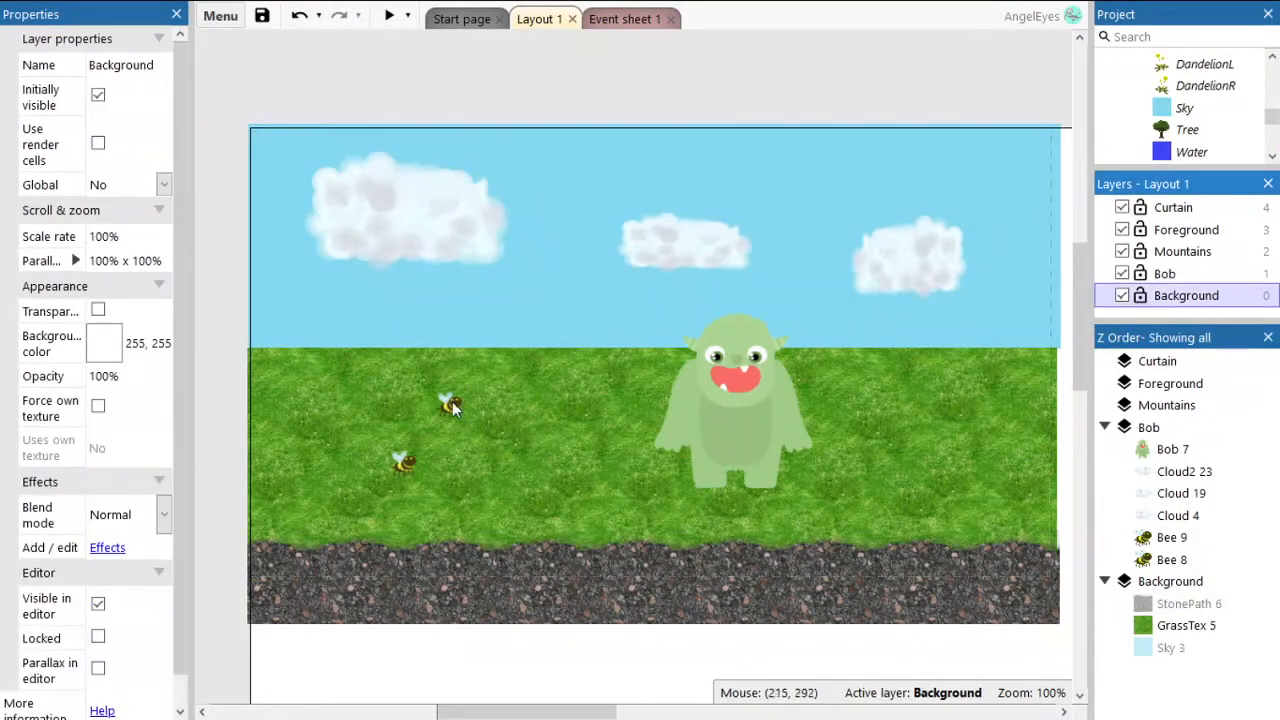
pyautogui.moveTo(452, 404); pyautogui.dragTo(526, 448)
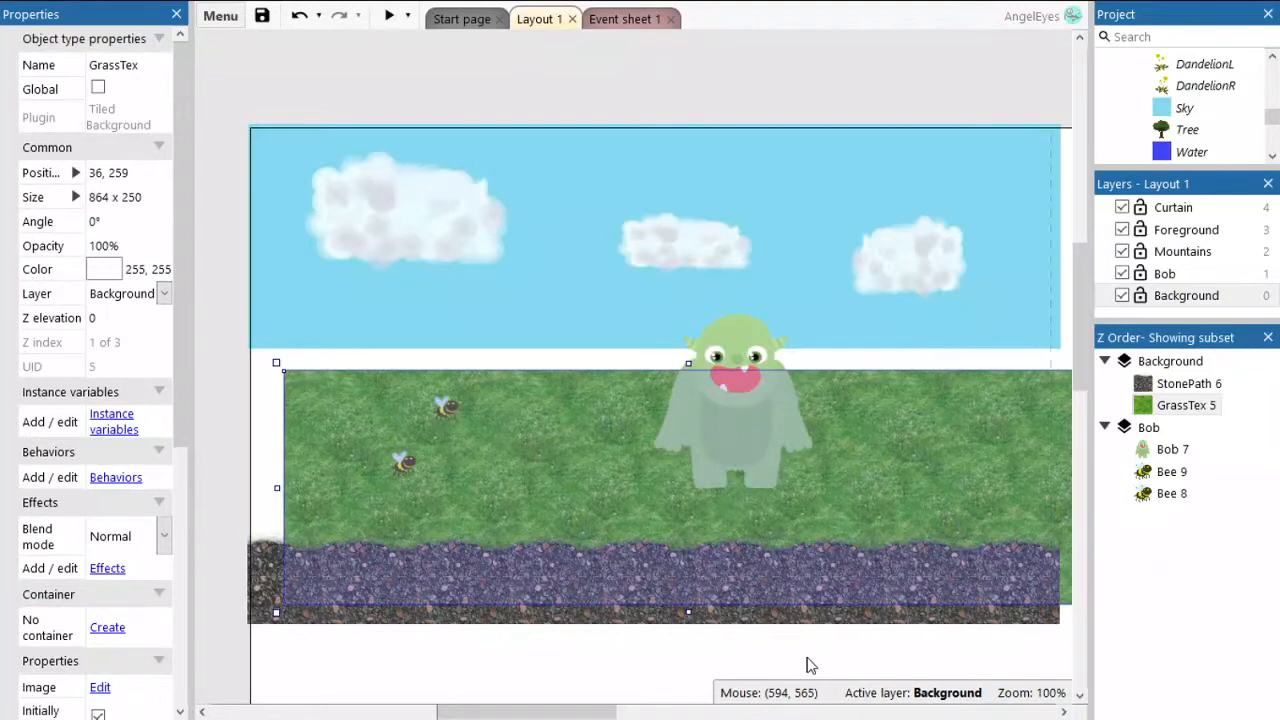
pyautogui.hotkey('ctrl', 'z')
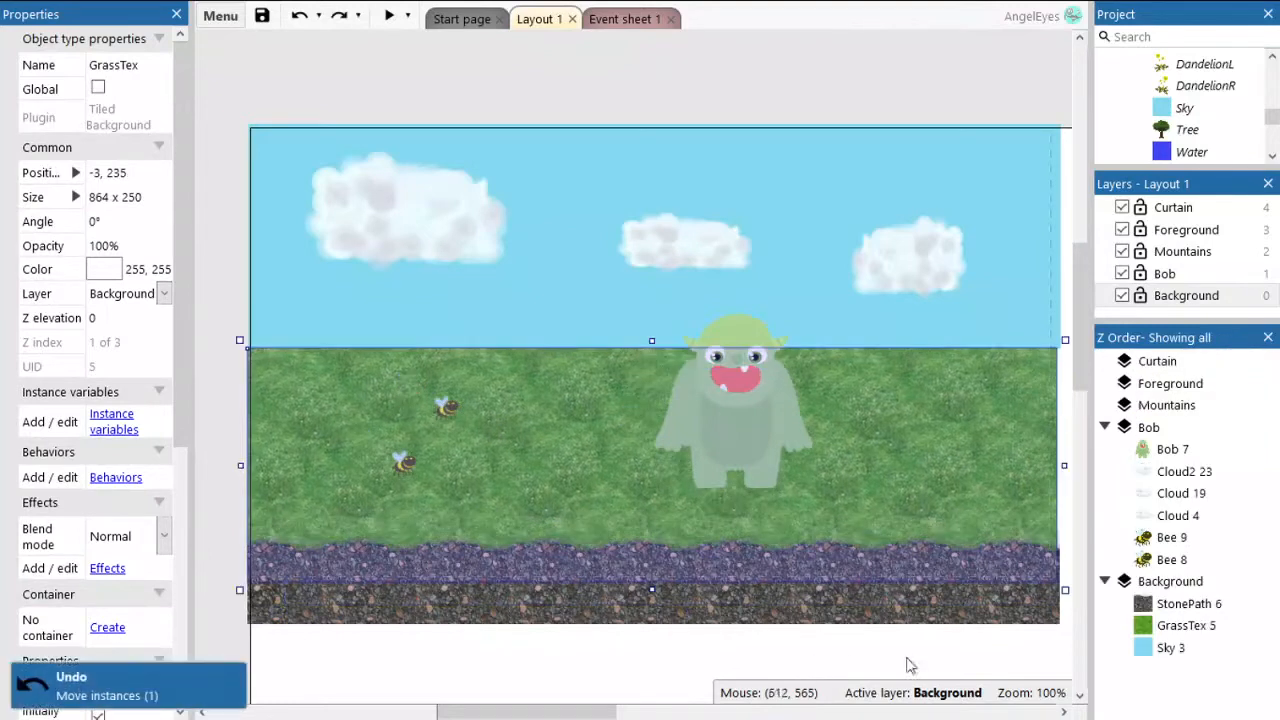
# Lock the Background layer and select the Bob sprite in the layout to test selection.
pyautogui.click(1140, 296)
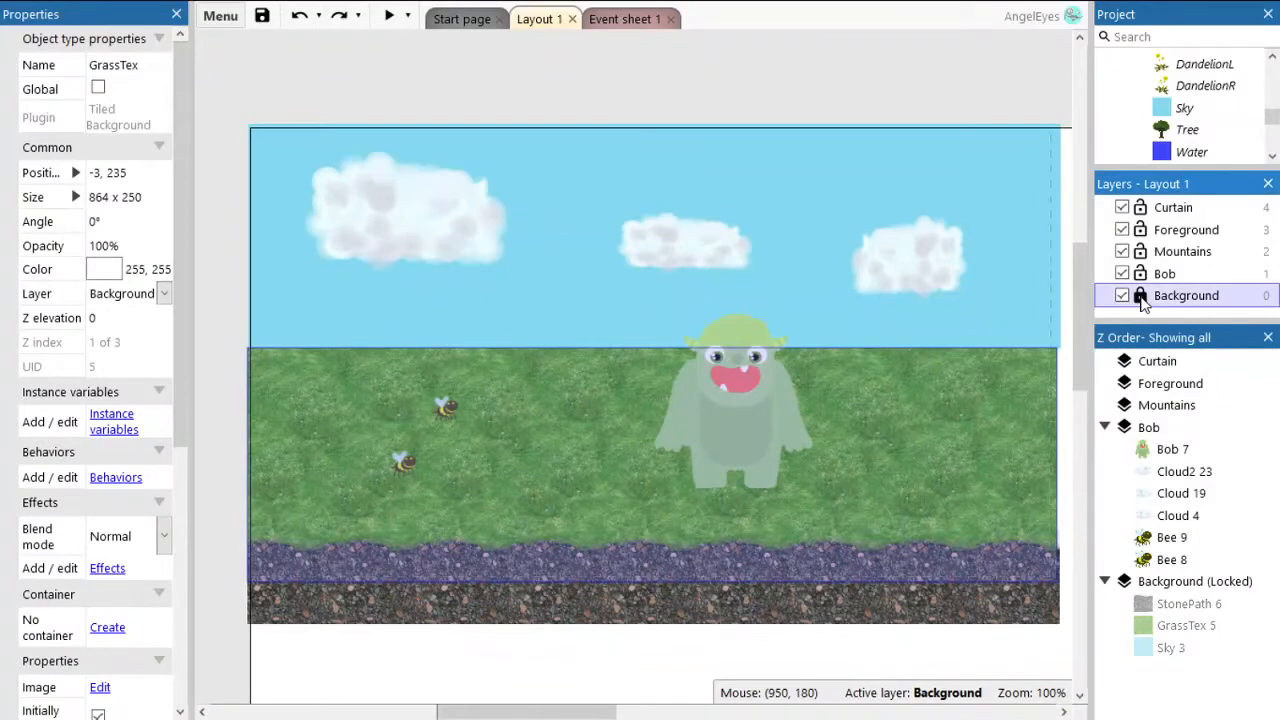
pyautogui.click(786, 410)
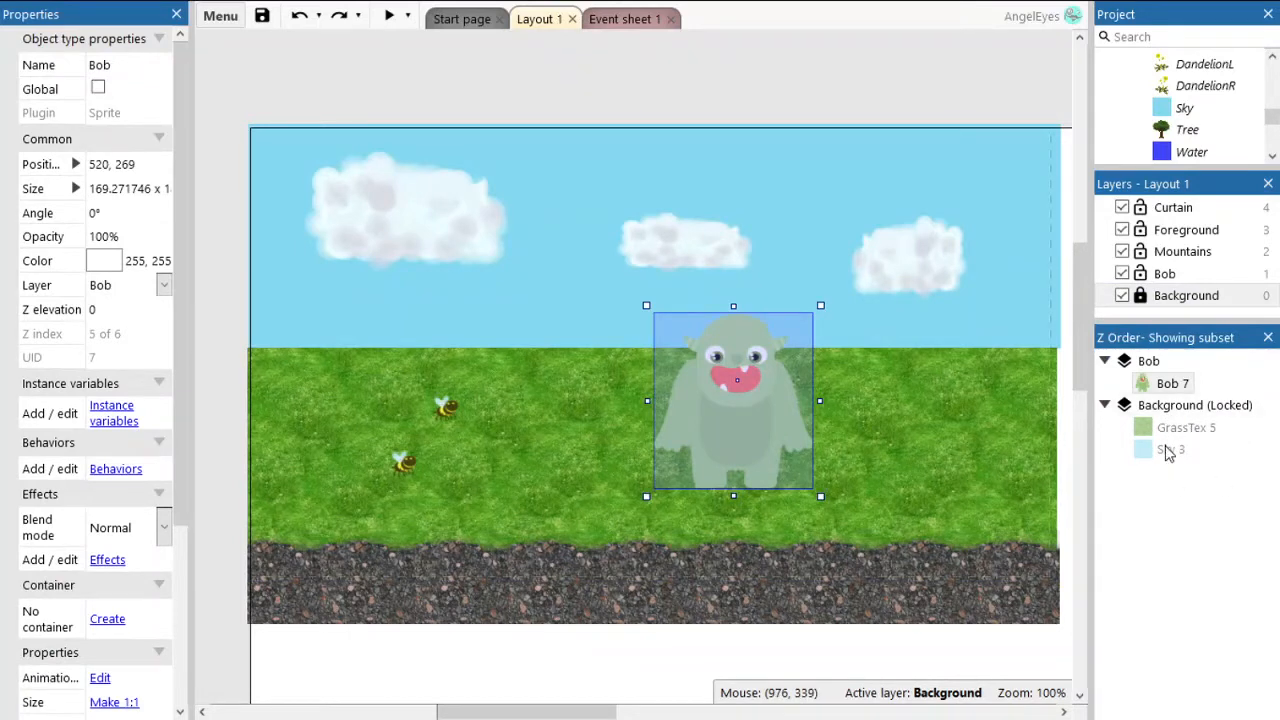
# List all objects in the Z Order bar and move Cloud2 and both Cloud objects to the Mountains layer.
pyautogui.rightClick(1170, 549)
pyautogui.click(1095, 562)
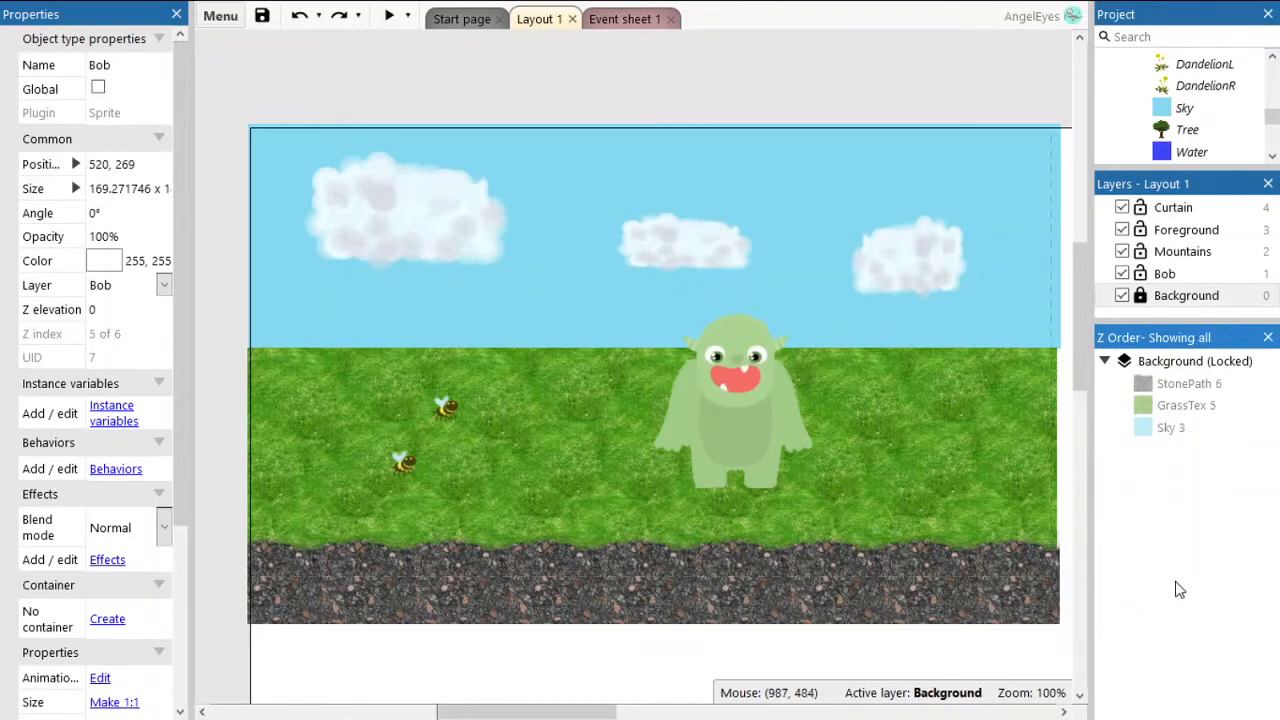
pyautogui.rightClick(1100, 584)
pyautogui.click(1095, 600)
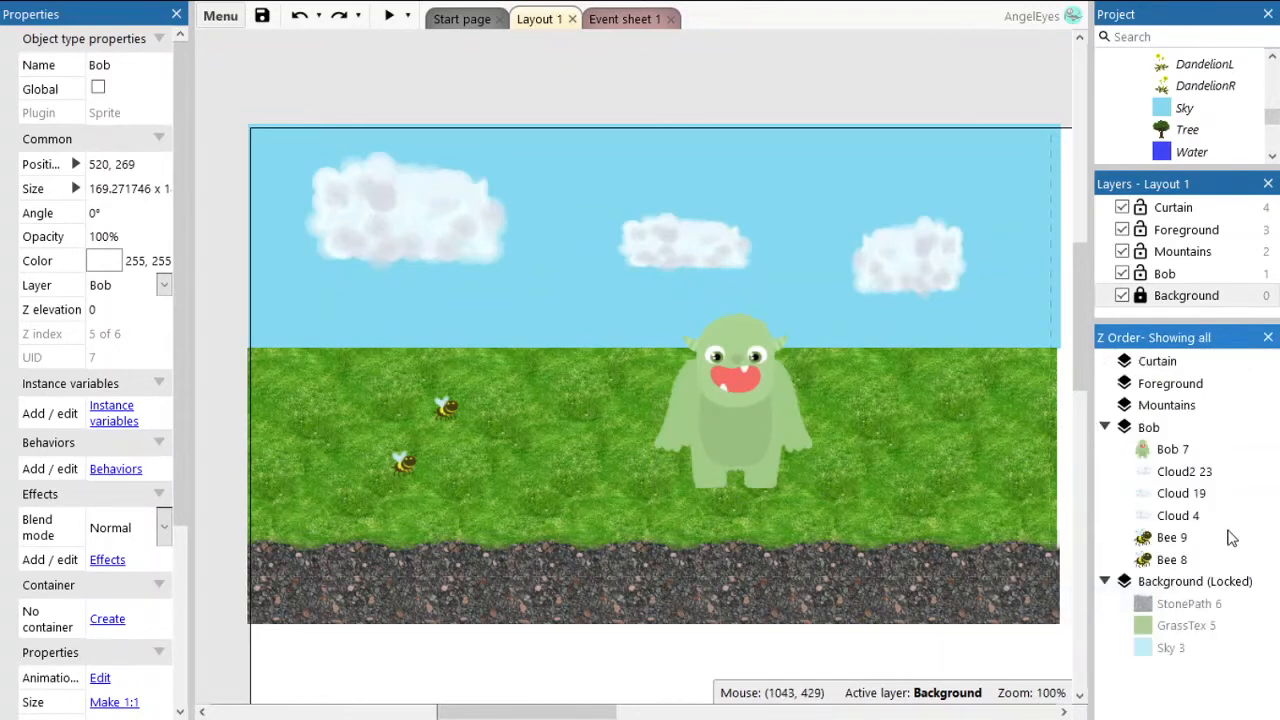
pyautogui.click(1180, 471)
pyautogui.keyDown('shift'); pyautogui.click(1180, 515); pyautogui.keyUp('shift')
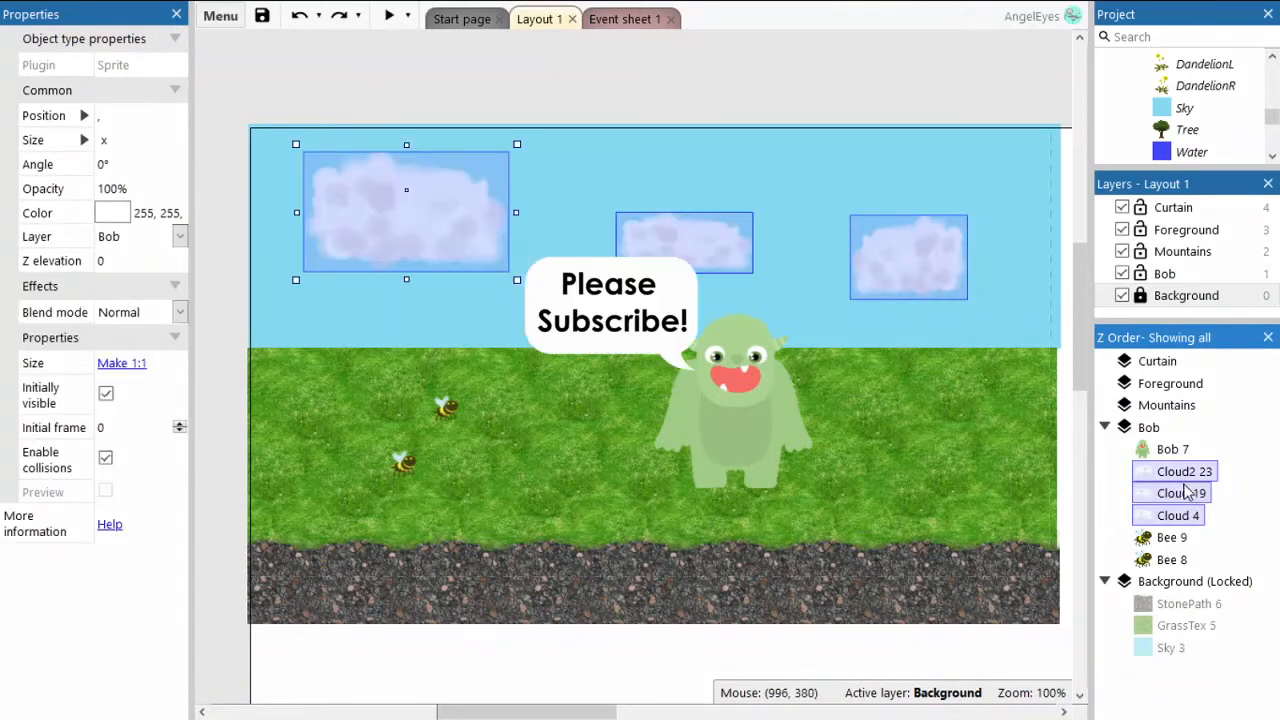
pyautogui.moveTo(1188, 492); pyautogui.dragTo(1176, 414)
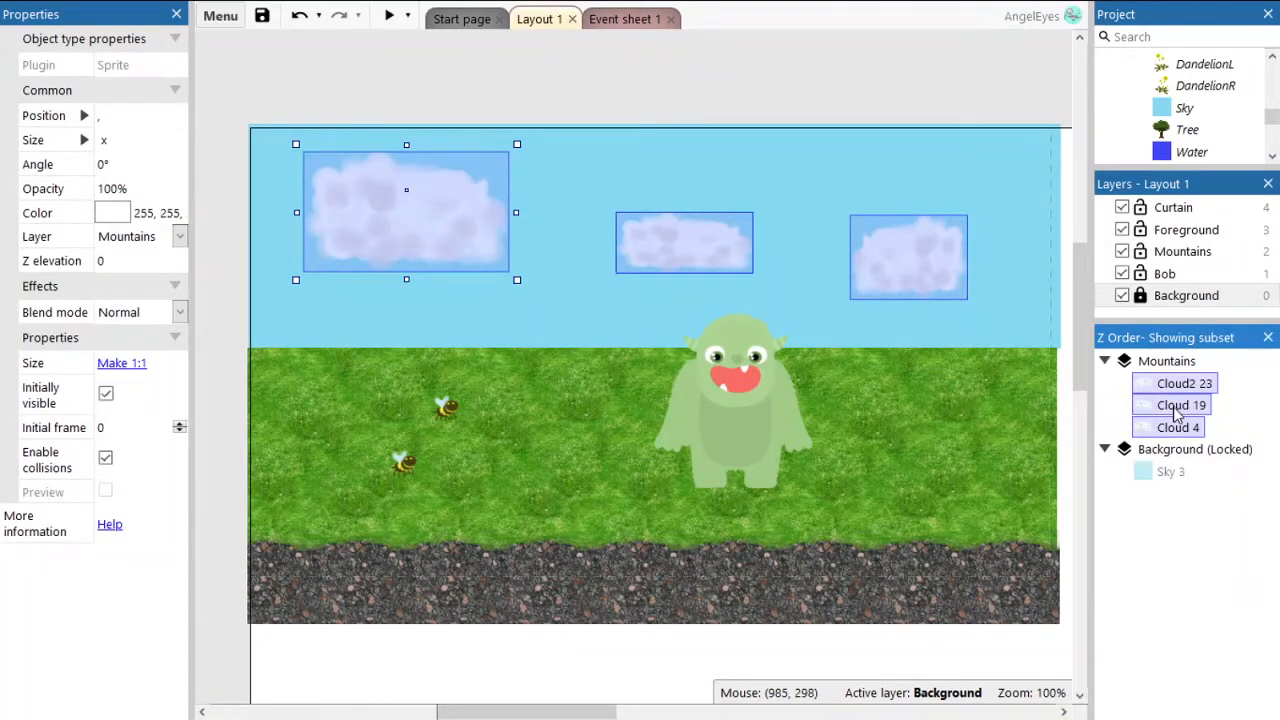
# List all objects and layers in the Z Order bar again and move the Bob layer between Curtain and Foreground.
pyautogui.rightClick(1185, 560)
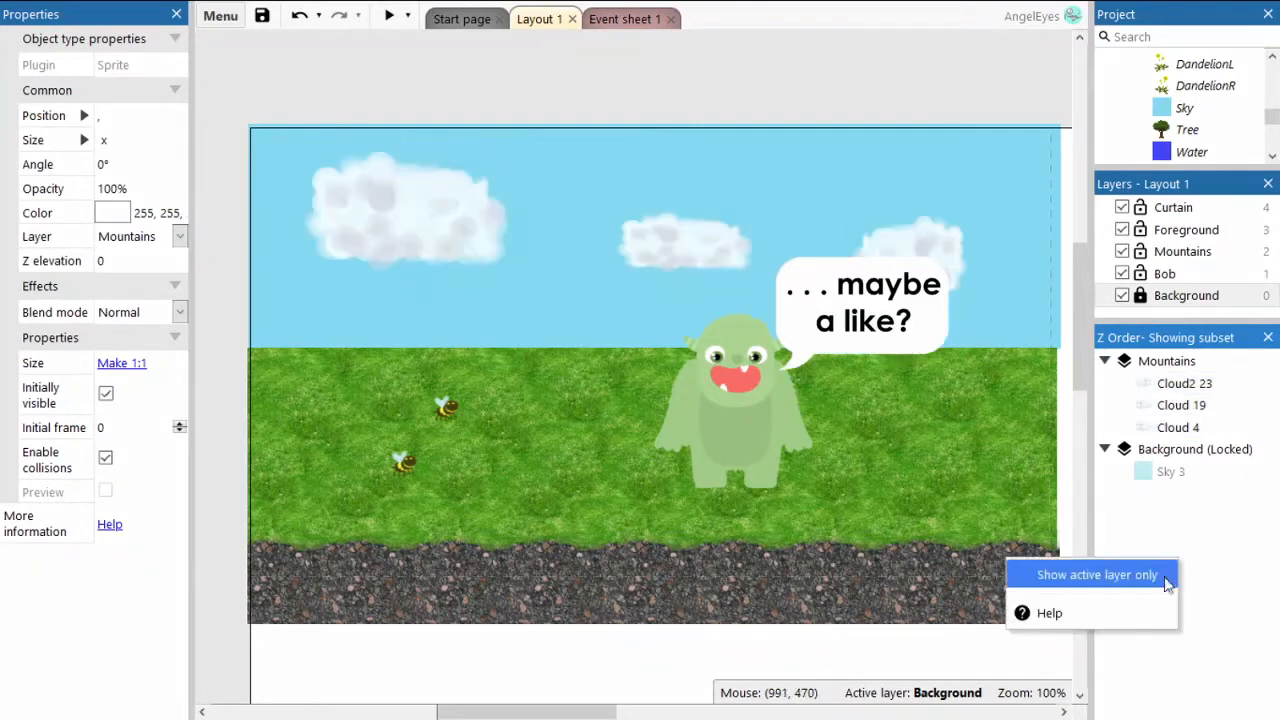
pyautogui.click(1168, 576)
pyautogui.rightClick(1188, 590)
pyautogui.click(1170, 609)
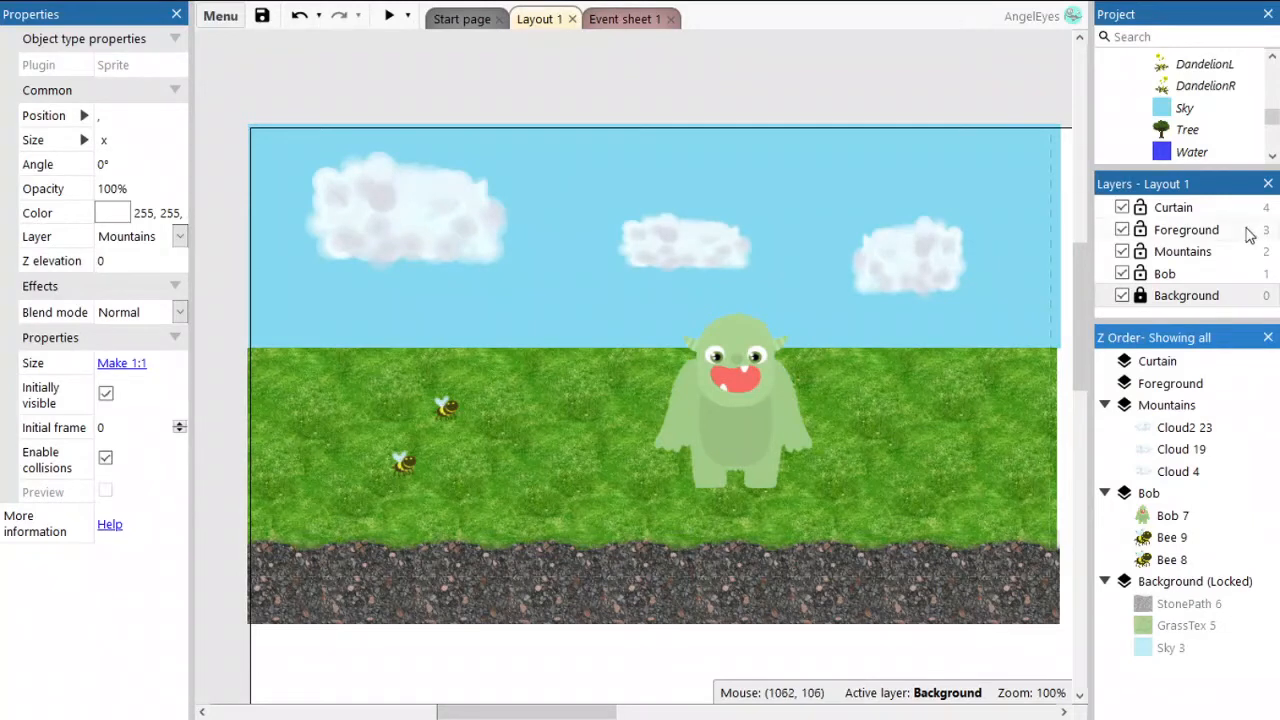
pyautogui.click(1165, 281)
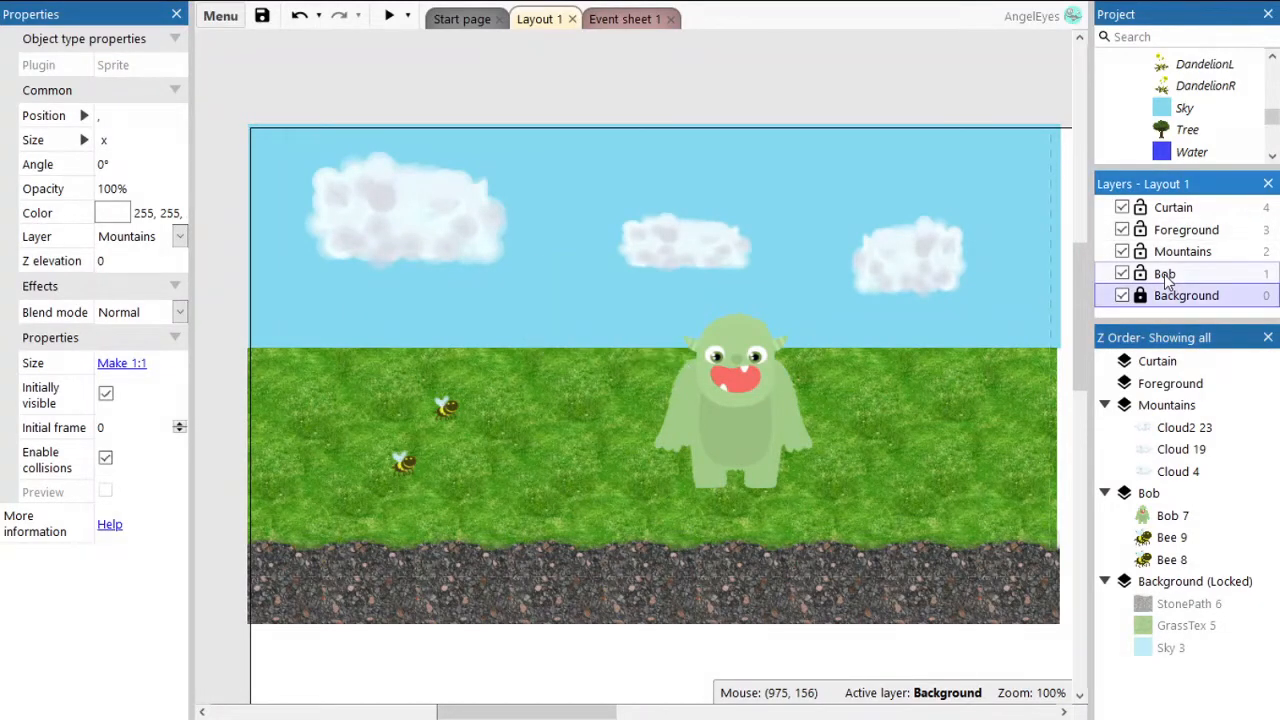
pyautogui.moveTo(1172, 278); pyautogui.dragTo(1180, 226)
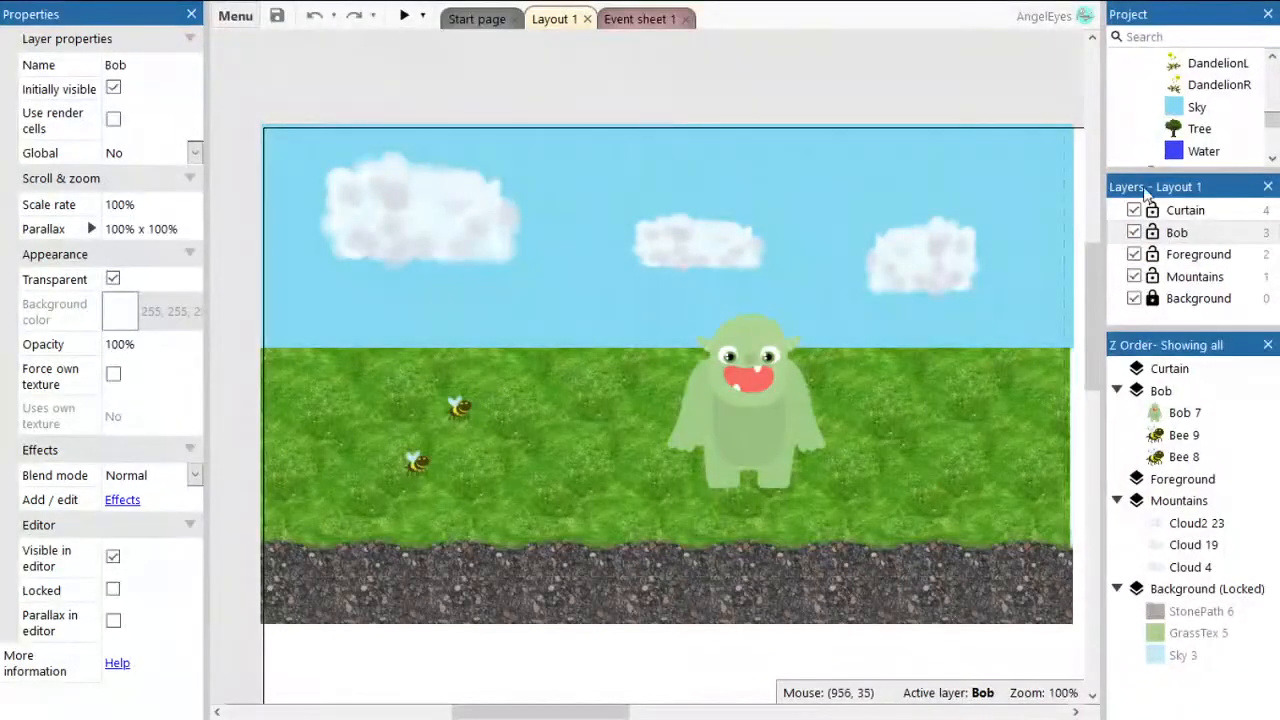
# Add the Tree sprite to the Foreground layer at the layout's left edge, about 355 x 406 in size.
pyautogui.click(1186, 251)
pyautogui.moveTo(1195, 98); pyautogui.dragTo(318, 419)
pyautogui.moveTo(770, 120); pyautogui.dragTo(817, 469)
pyautogui.moveTo(925, 143); pyautogui.dragTo(571, 457)
pyautogui.moveTo(480, 560); pyautogui.dragTo(545, 177)
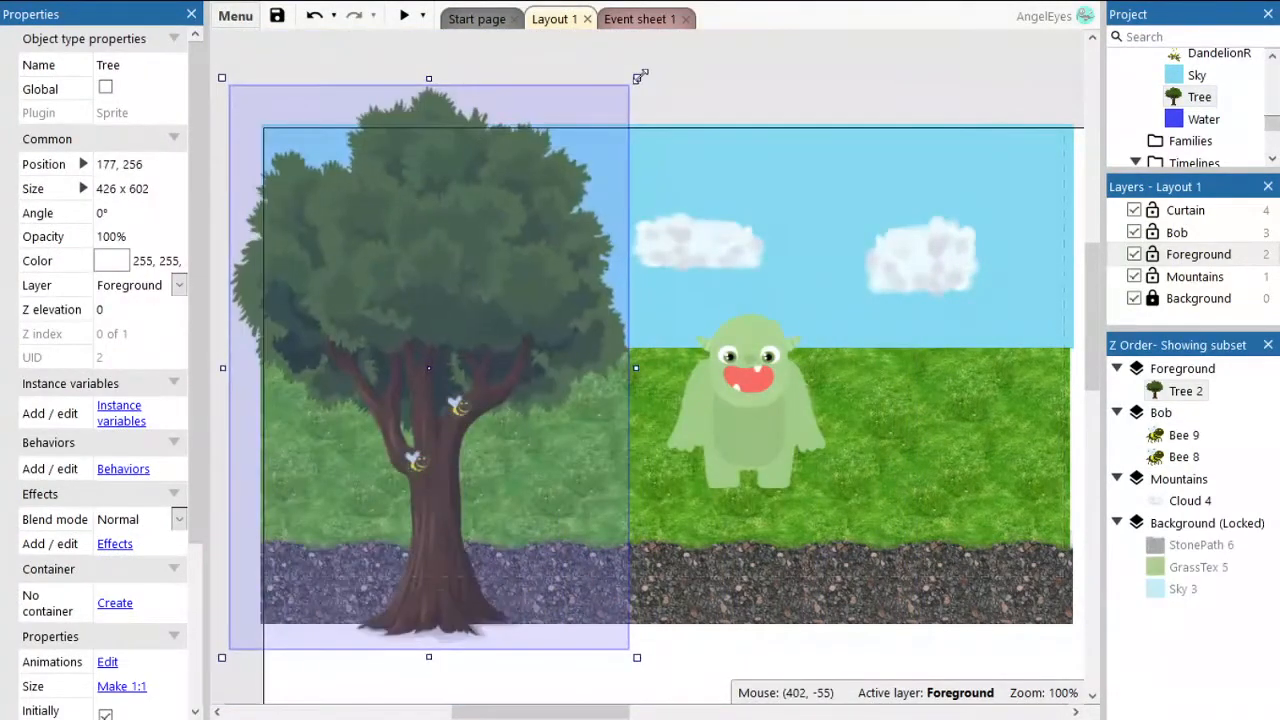
pyautogui.moveTo(640, 77); pyautogui.dragTo(591, 166)
pyautogui.moveTo(474, 266); pyautogui.dragTo(307, 255)
pyautogui.moveTo(429, 357); pyautogui.dragTo(464, 357)
pyautogui.moveTo(374, 308); pyautogui.dragTo(357, 302)
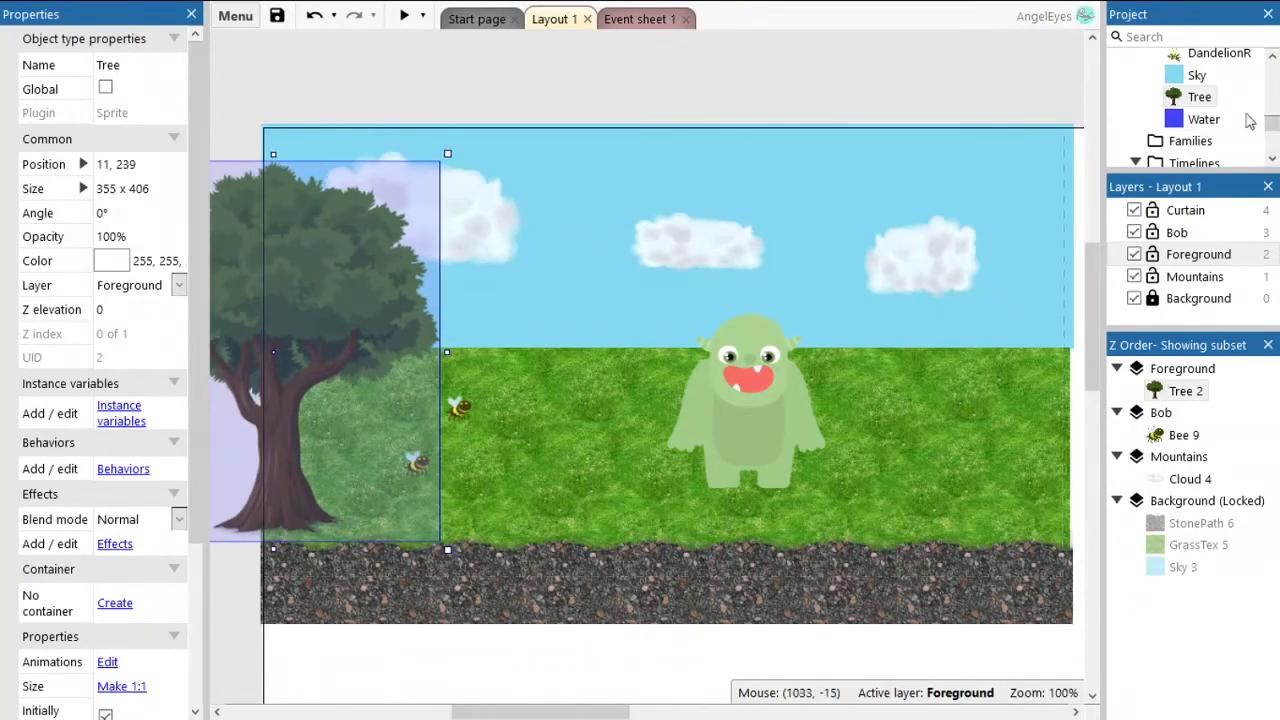
# Add the BeeHive sprite to the Foreground layer beneath the tree's branches, about 96 x 100 in size.
pyautogui.scroll(2, 1247, 120)
pyautogui.moveTo(1208, 134); pyautogui.dragTo(330, 389)
pyautogui.moveTo(455, 264); pyautogui.dragTo(383, 334)
pyautogui.moveTo(357, 360); pyautogui.dragTo(360, 381)
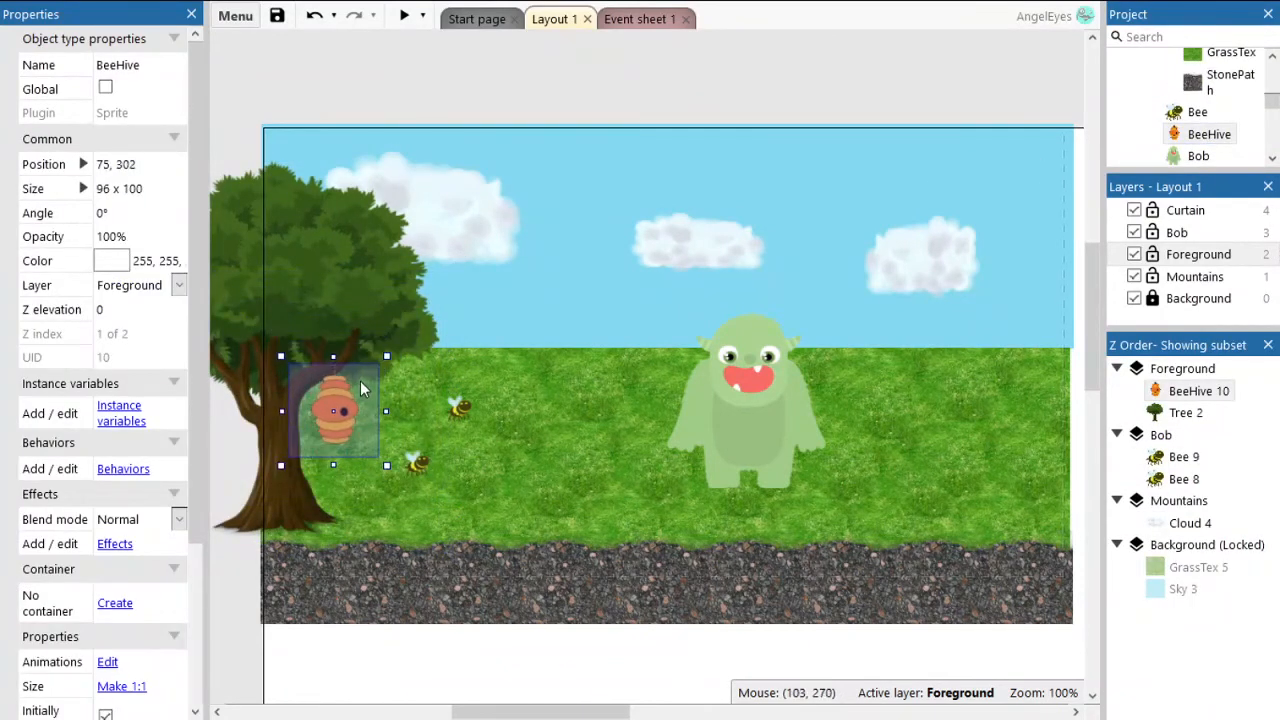
pyautogui.click(475, 562)
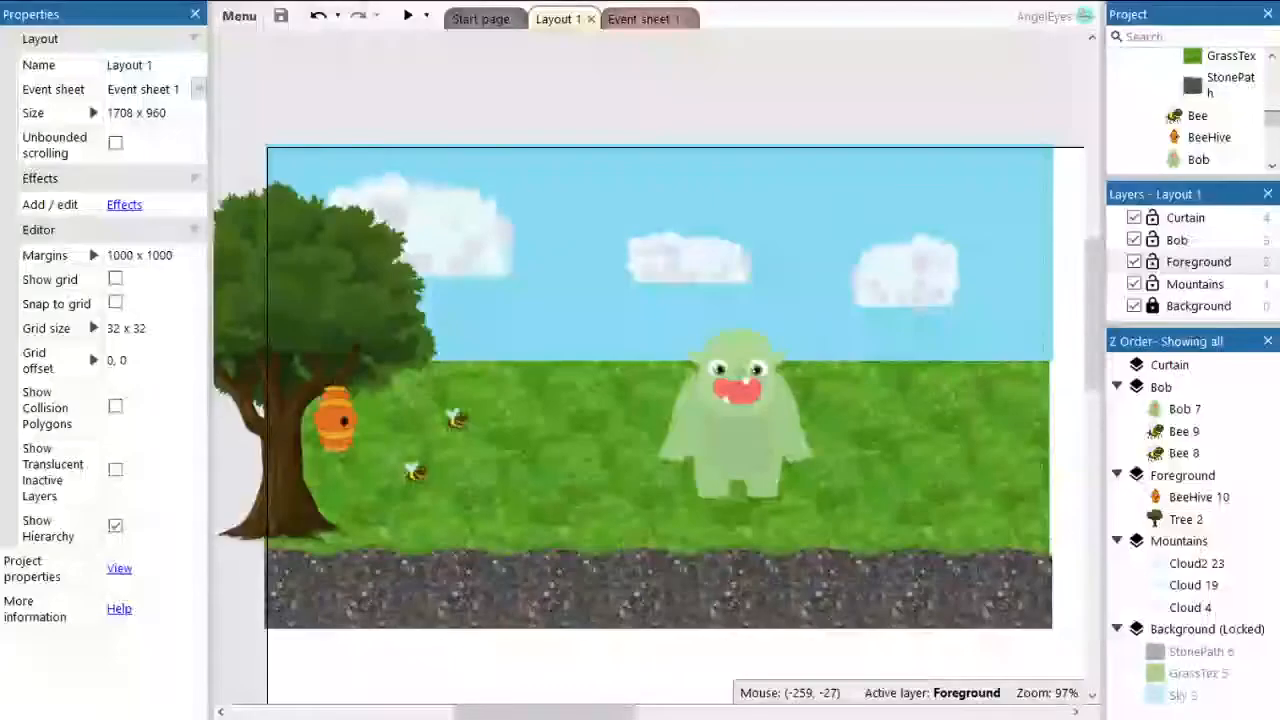
# Add Mountain3 behind the tree and Mountain1 beside it on the Mountains layer, with Mountain1 about 112 x 223 in size.
pyautogui.click(1183, 286)
pyautogui.moveTo(1188, 178); pyautogui.dragTo(1160, 432)
pyautogui.moveTo(1271, 279); pyautogui.dragTo(1276, 160)
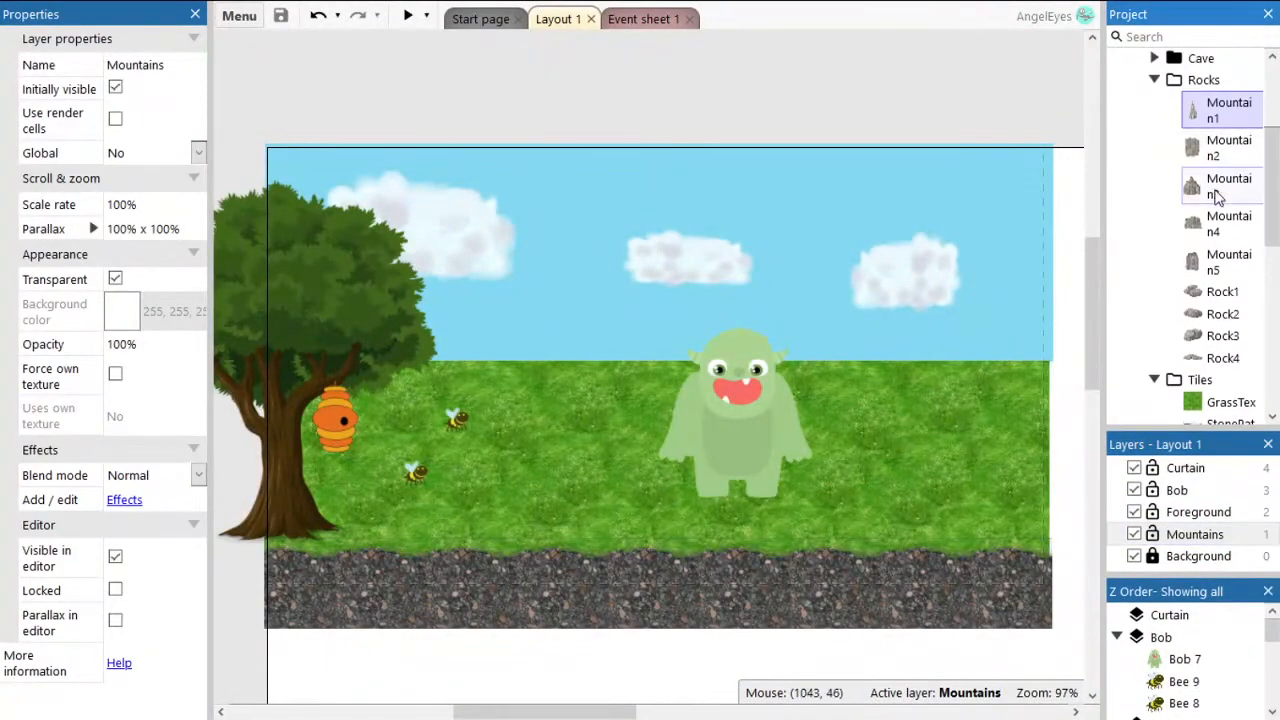
pyautogui.moveTo(1214, 193); pyautogui.dragTo(256, 337)
pyautogui.scroll(5, 700, 280)
pyautogui.keyDown('shift'); pyautogui.moveTo(797, 322); pyautogui.dragTo(394, 677); pyautogui.keyUp('shift')
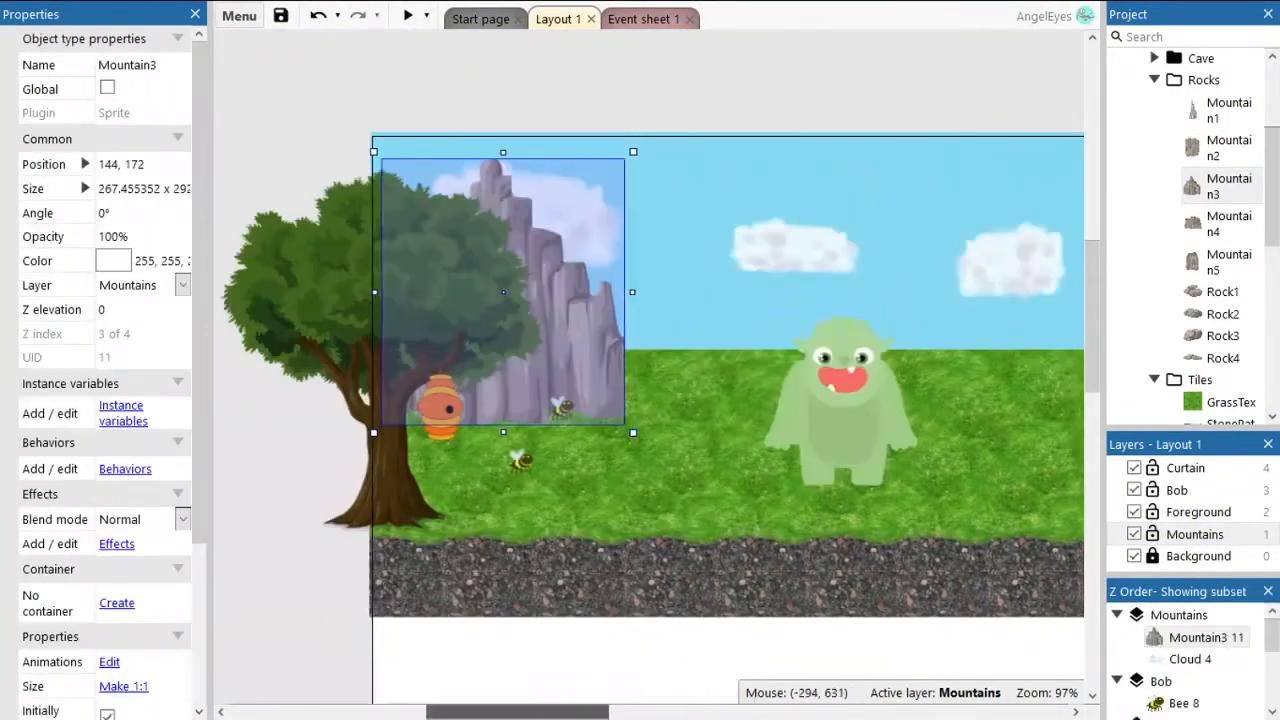
pyautogui.moveTo(543, 160); pyautogui.dragTo(452, 190)
pyautogui.moveTo(1228, 110); pyautogui.dragTo(457, 225)
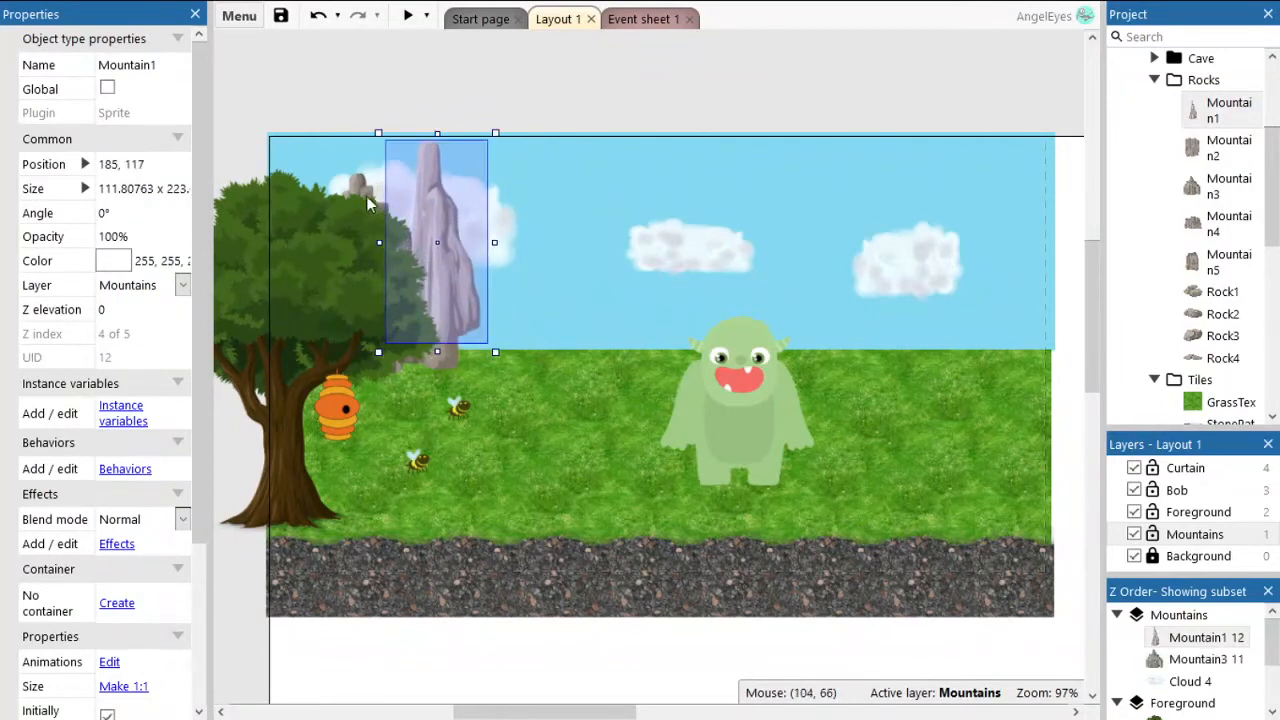
# Lock the Mountains and Foreground layers.
pyautogui.click(1152, 535)
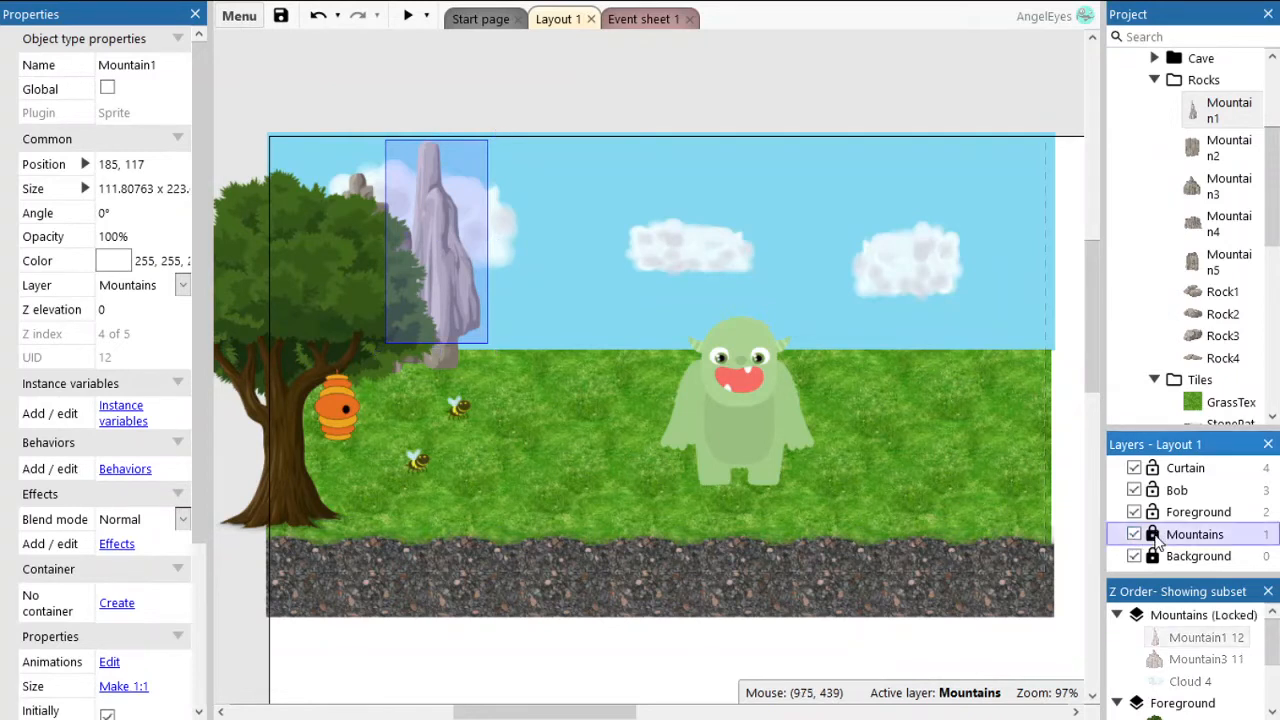
pyautogui.click(1153, 512)
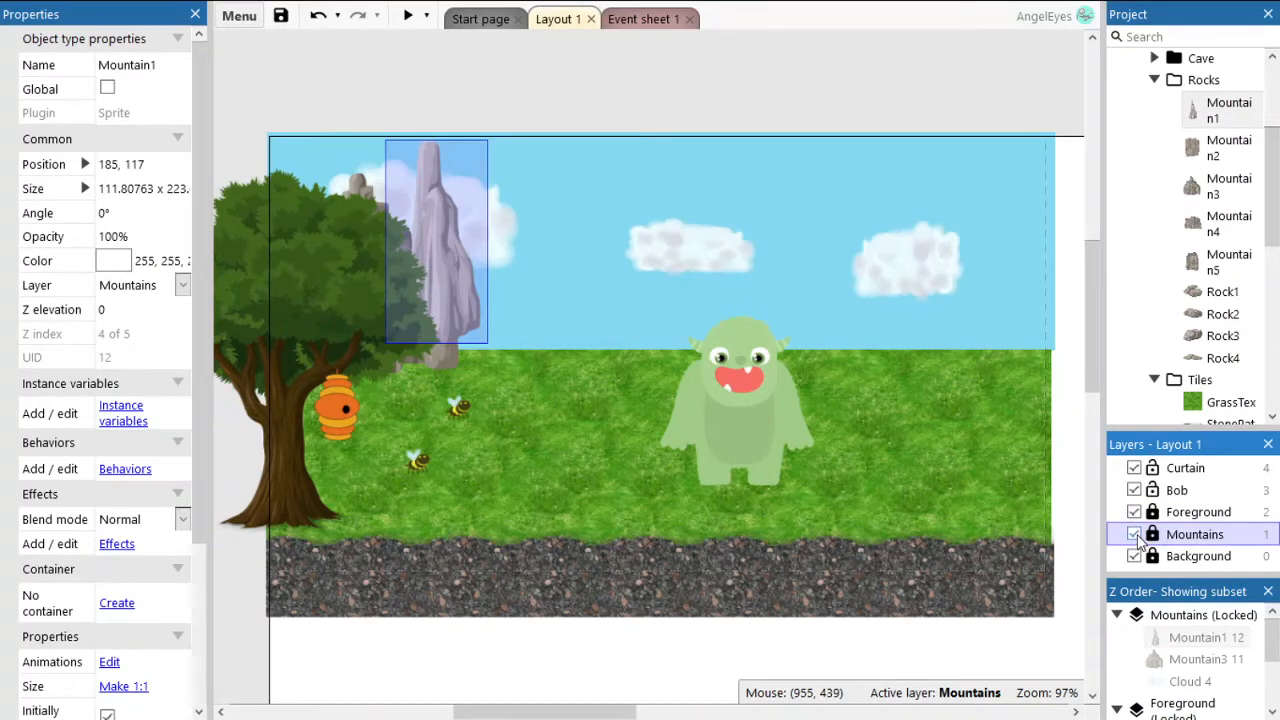
# Hide the Mountains layer and show it again, and hide the Foreground layer.
pyautogui.click(1135, 535)
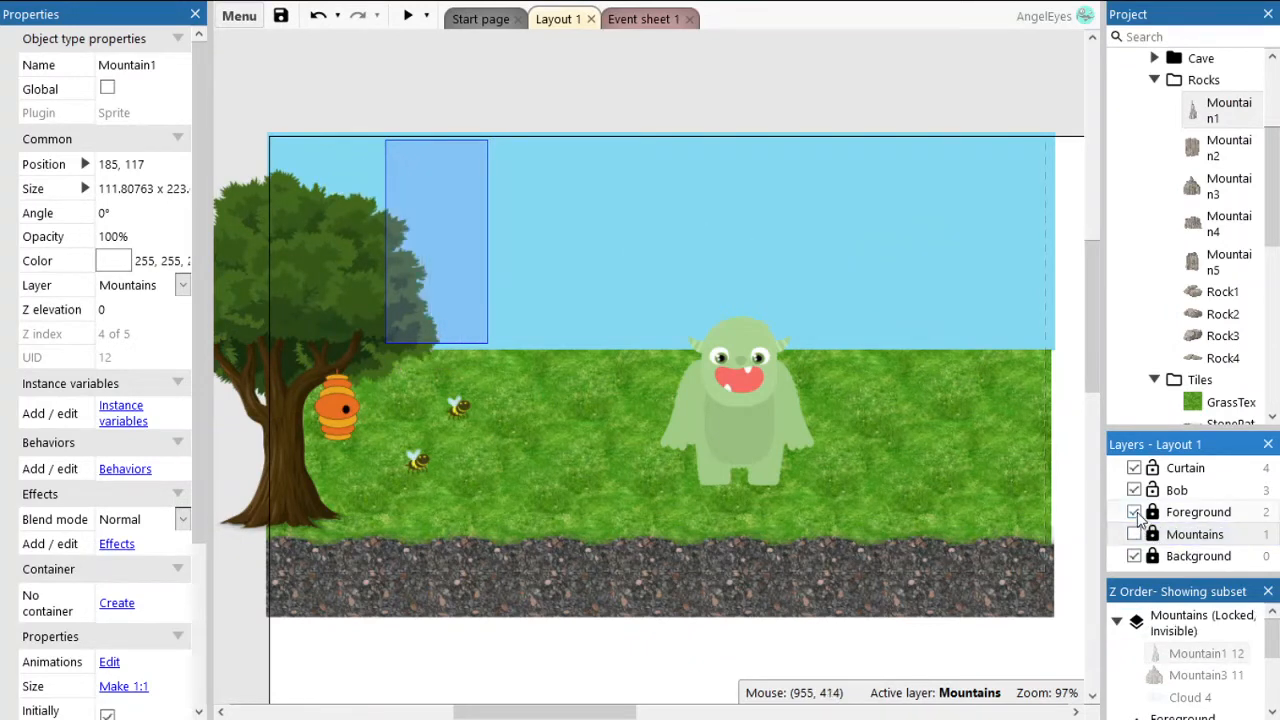
pyautogui.click(1135, 535)
pyautogui.click(1135, 511)
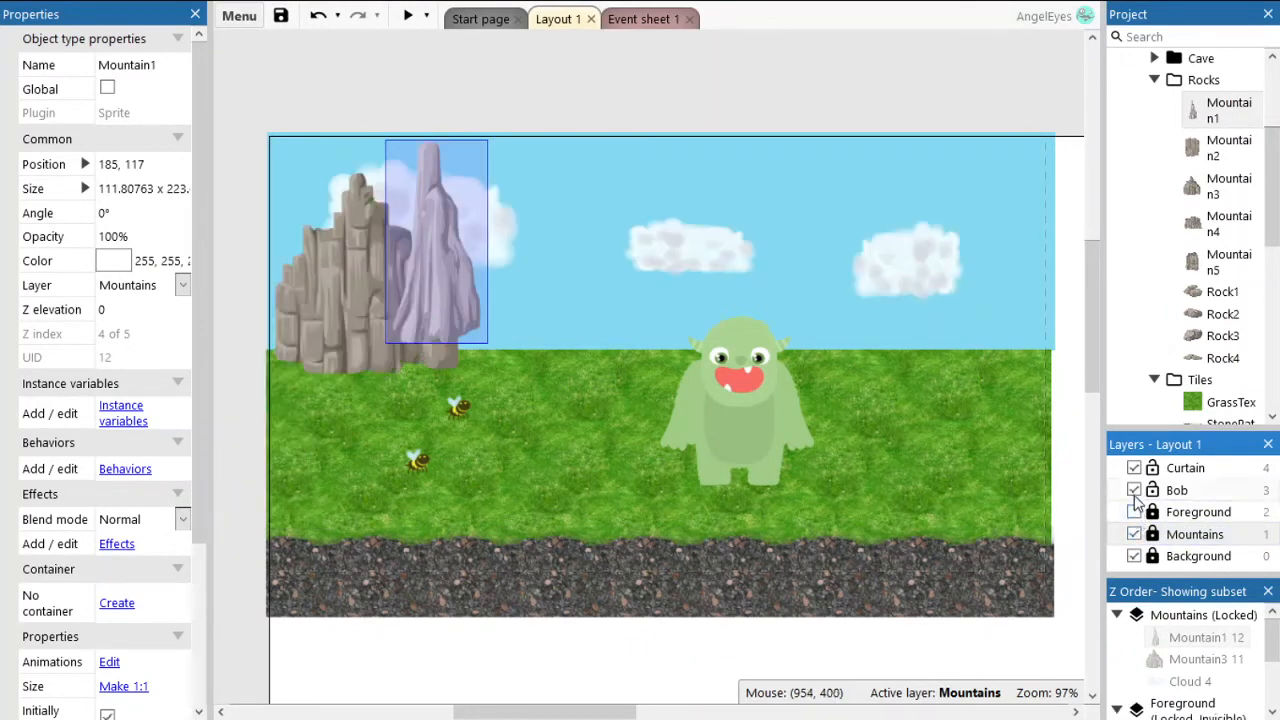
# Hide the Bob layer, unlock the Mountains layer and add Mountain4 beside Mountain1, scaled down to mountain-range size.
pyautogui.click(1135, 491)
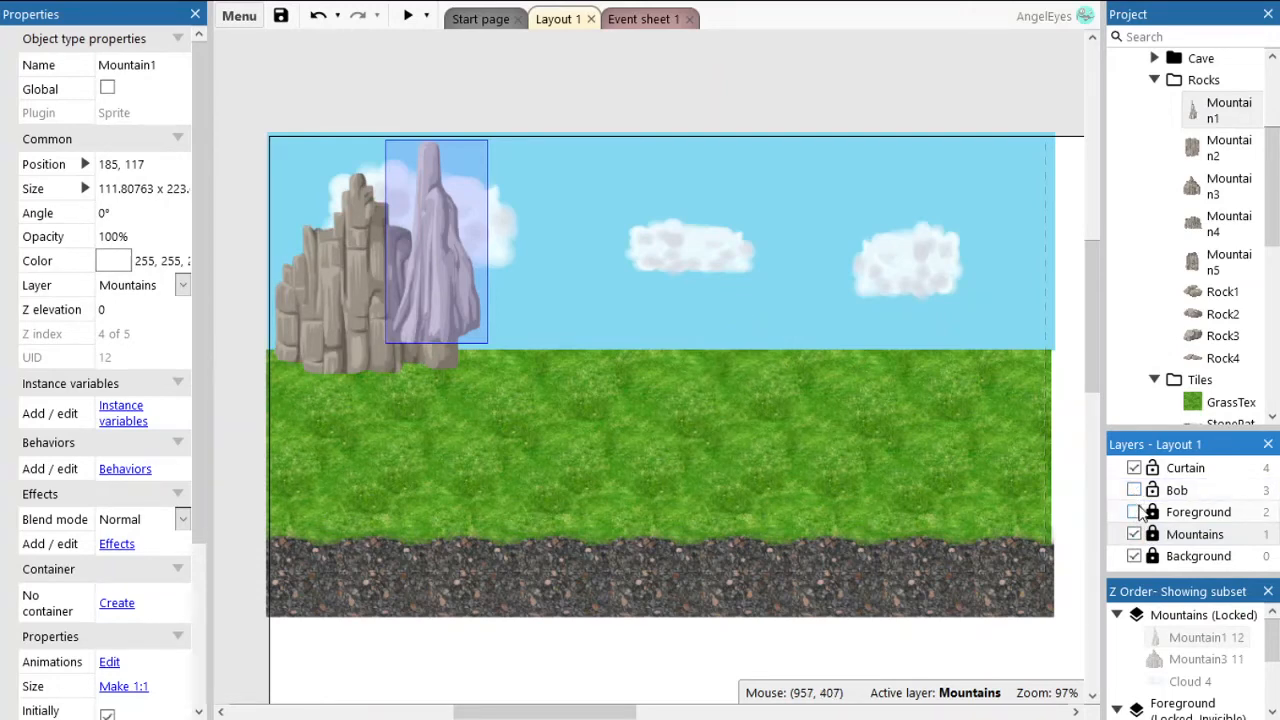
pyautogui.moveTo(1214, 226); pyautogui.dragTo(481, 317)
pyautogui.click(1153, 534)
pyautogui.moveTo(1095, 312); pyautogui.dragTo(1096, 254)
pyautogui.keyDown('shift'); pyautogui.moveTo(1056, 168); pyautogui.dragTo(428, 581); pyautogui.keyUp('shift')
pyautogui.moveTo(360, 640); pyautogui.dragTo(771, 395)
pyautogui.keyDown('shift'); pyautogui.moveTo(842, 333); pyautogui.dragTo(550, 530); pyautogui.keyUp('shift')
pyautogui.moveTo(476, 601); pyautogui.dragTo(599, 528)
# Place Mountain3 above Mountain1 in the z order, then shrink Mountain3 and reposition it at the range's left end.
pyautogui.moveTo(1206, 681); pyautogui.dragTo(1206, 652)
pyautogui.moveTo(361, 506)
pyautogui.mouseDown()
pyautogui.moveTo(353, 482)
pyautogui.moveTo(356, 498)
pyautogui.mouseUp()
pyautogui.keyDown('shift'); pyautogui.moveTo(456, 388); pyautogui.dragTo(400, 449); pyautogui.keyUp('shift')
pyautogui.moveTo(347, 487); pyautogui.dragTo(336, 487)
# Move Mountain4 left to 244, 188, and shrink Mountain1 to fit between Mountain3 and Mountain4.
pyautogui.moveTo(663, 466); pyautogui.dragTo(597, 464)
pyautogui.moveTo(418, 437); pyautogui.dragTo(372, 455)
pyautogui.keyDown('shift'); pyautogui.moveTo(431, 390); pyautogui.dragTo(412, 428); pyautogui.keyUp('shift')
pyautogui.moveTo(384, 448); pyautogui.dragTo(368, 437)
pyautogui.rightClick(447, 525)
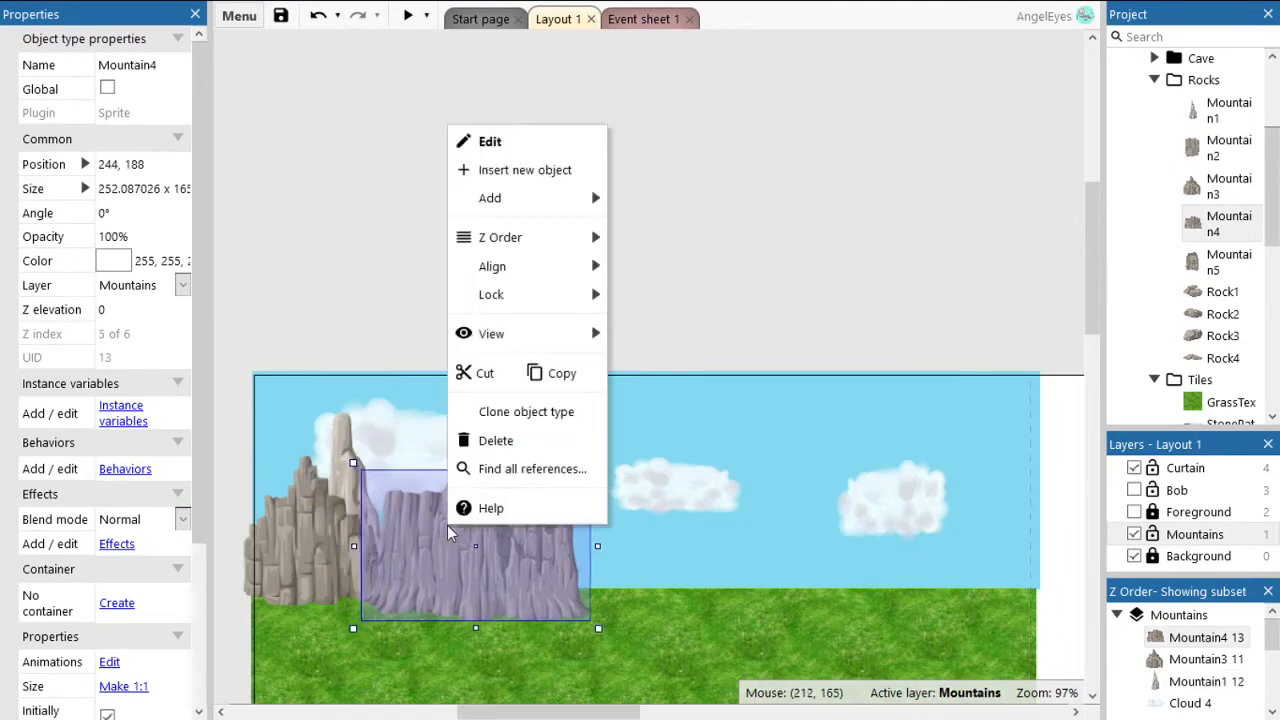
pyautogui.click(760, 500)
# Add Mountain5 at Mountain4's right end and Mountain2 beyond it, with Mountain2 about 91 x 121 in size.
pyautogui.scroll(-2, 941, 430)
pyautogui.moveTo(1228, 262); pyautogui.dragTo(654, 355)
pyautogui.moveTo(1215, 160); pyautogui.dragTo(740, 362)
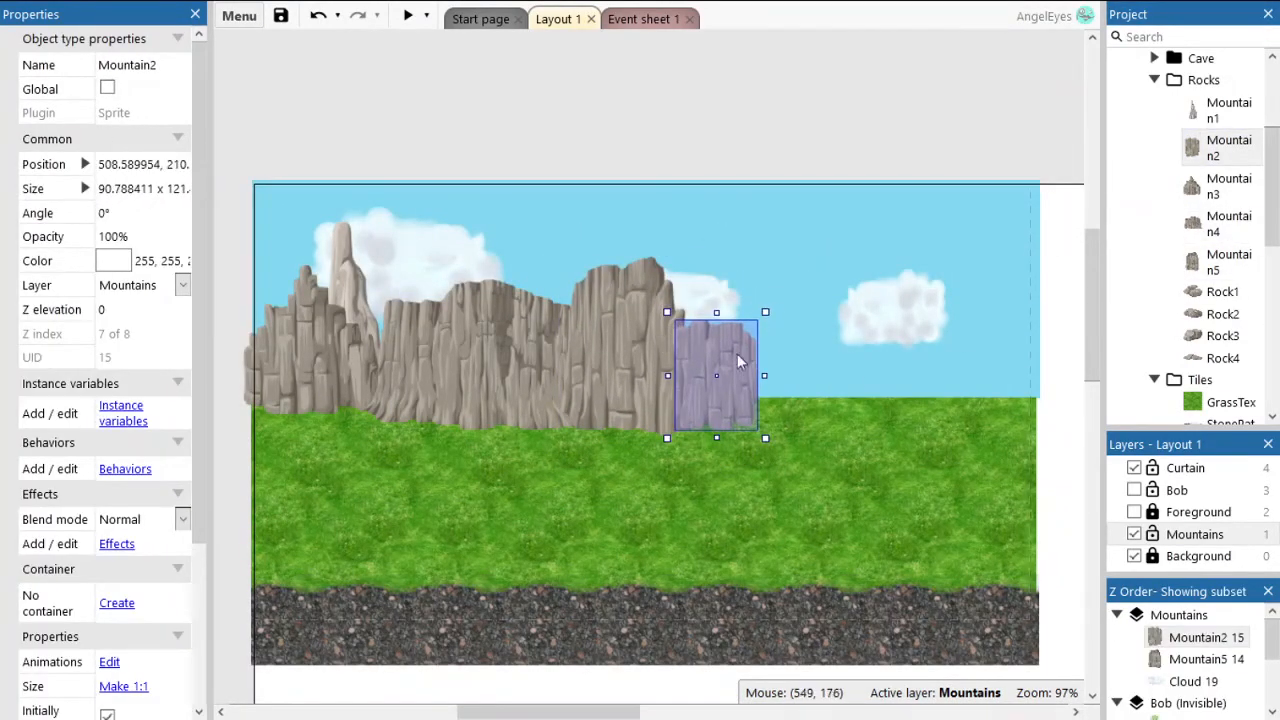
# Move the first Mountain3 partly past the layout's left edge and add a second Mountain3 at the range's right end.
pyautogui.moveTo(306, 348); pyautogui.dragTo(258, 346)
pyautogui.moveTo(1215, 186); pyautogui.dragTo(755, 351)
pyautogui.click(618, 360)
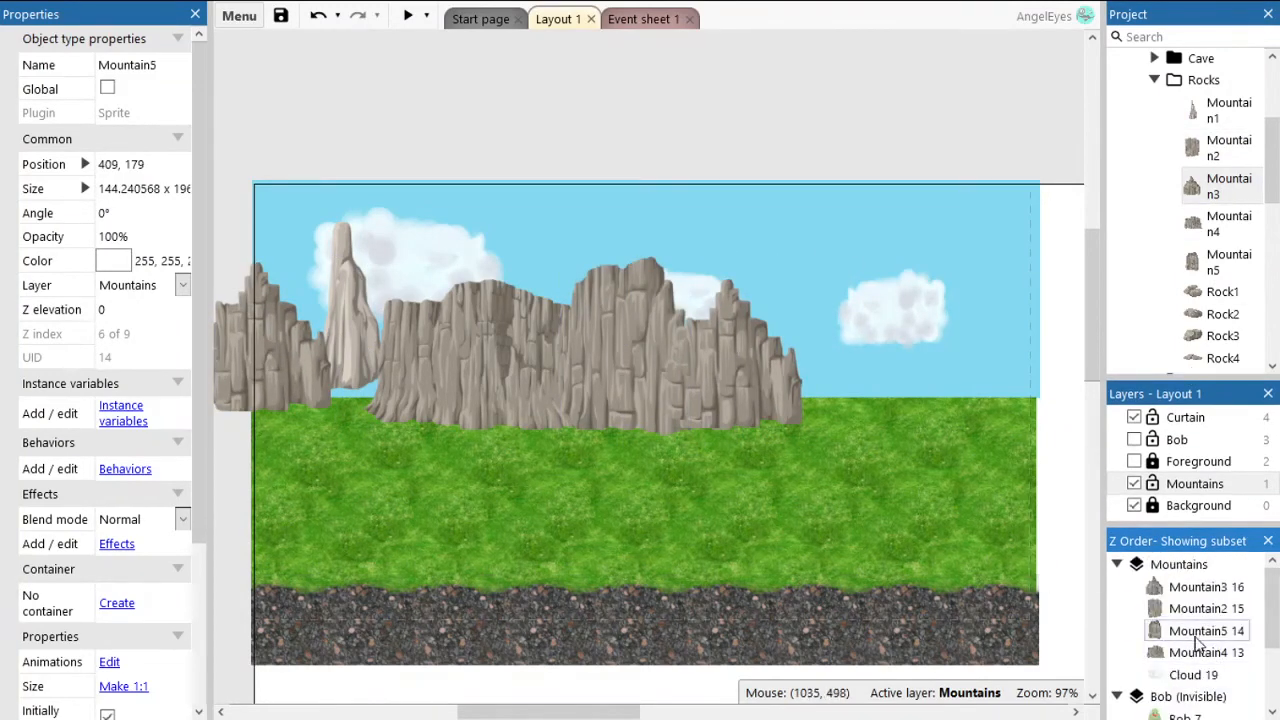
# Set Mountain2 aside near the stone path and shift the second Mountain3 to 498, 177 against Mountain5.
pyautogui.click(1180, 609)
pyautogui.moveTo(702, 396); pyautogui.dragTo(590, 545)
pyautogui.moveTo(740, 403); pyautogui.dragTo(714, 393)
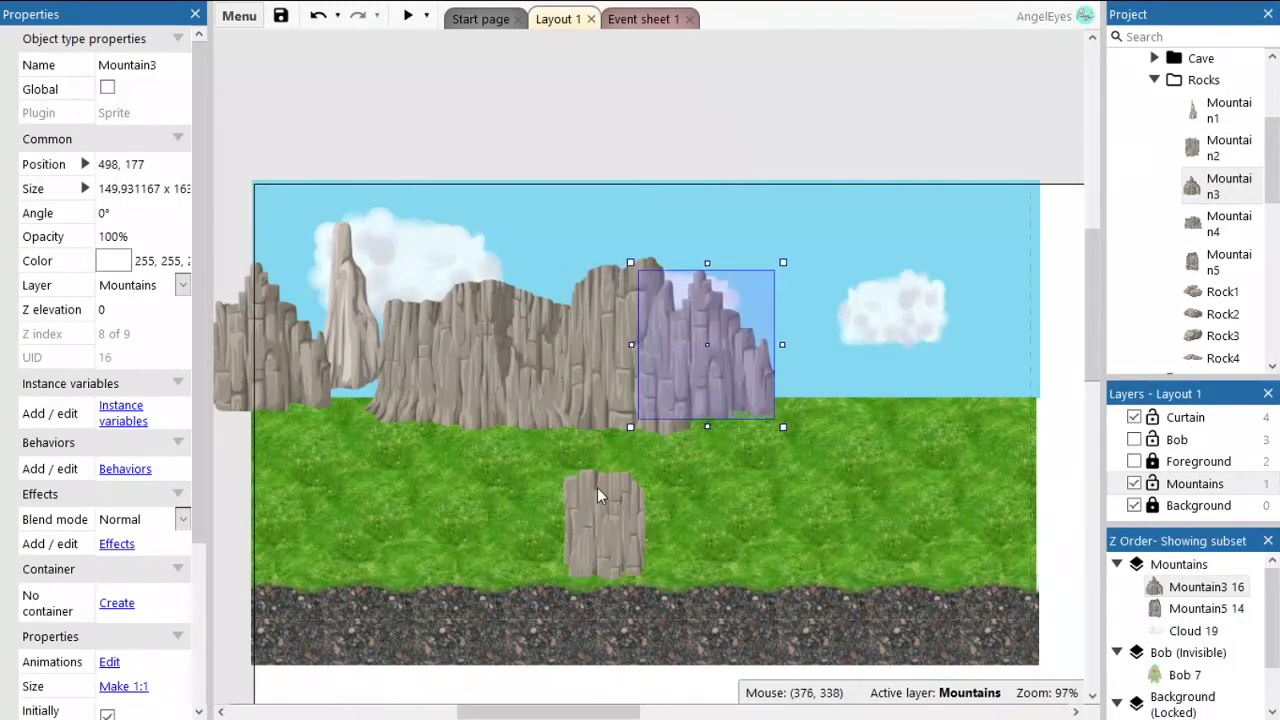
# Shrink Mountain5 to about 96 x 125, then enlarge Mountain4 and move it right behind Mountain5.
pyautogui.click(618, 380)
pyautogui.moveTo(700, 250); pyautogui.dragTo(658, 315)
pyautogui.moveTo(575, 429); pyautogui.dragTo(583, 420)
pyautogui.click(525, 355)
pyautogui.moveTo(615, 266); pyautogui.dragTo(643, 247)
pyautogui.moveTo(514, 324); pyautogui.dragTo(584, 316)
# Place Mountain2 at Mountain4's left end at 189, 189, enlarged to about 99 x 132.
pyautogui.moveTo(595, 550); pyautogui.dragTo(408, 387)
pyautogui.moveTo(467, 298); pyautogui.dragTo(478, 287)
pyautogui.moveTo(430, 368); pyautogui.dragTo(435, 367)
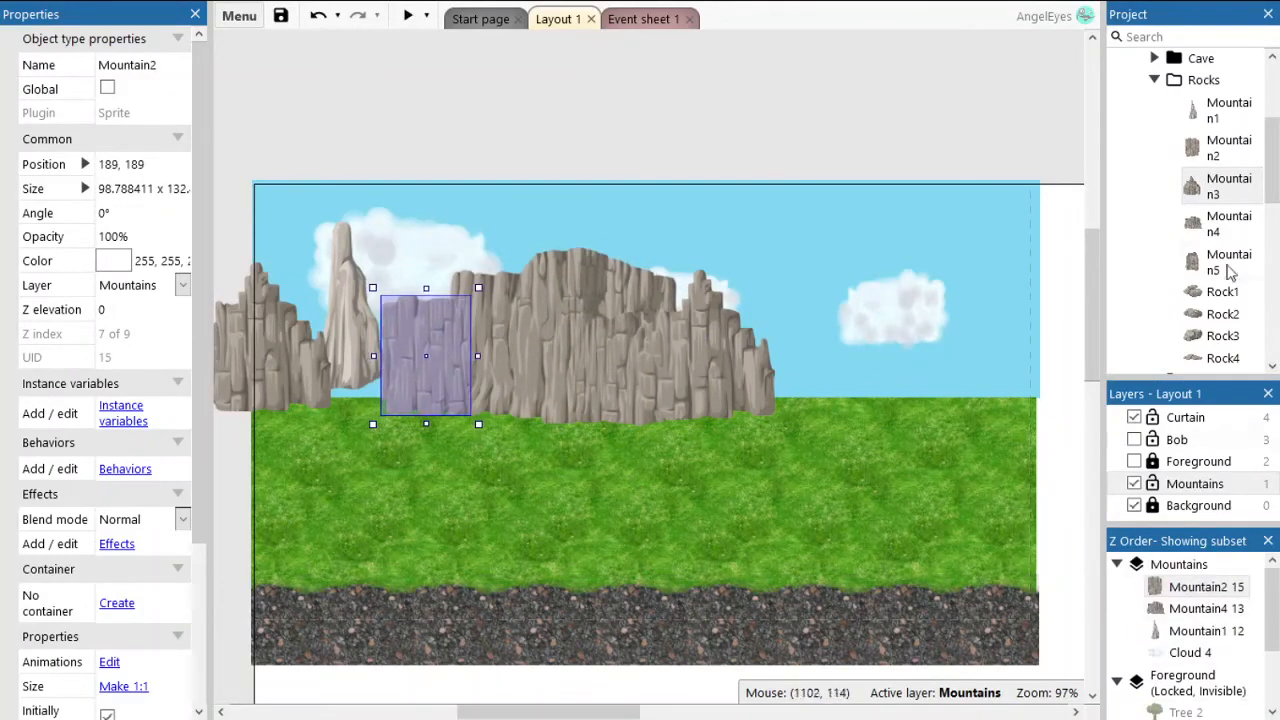
# Add a second Mountain4, about 164 x 105 in size, between the first Mountain3 and Mountain2.
pyautogui.moveTo(1219, 232); pyautogui.dragTo(358, 408)
pyautogui.moveTo(500, 312); pyautogui.dragTo(378, 398)
pyautogui.moveTo(322, 452); pyautogui.dragTo(383, 371)
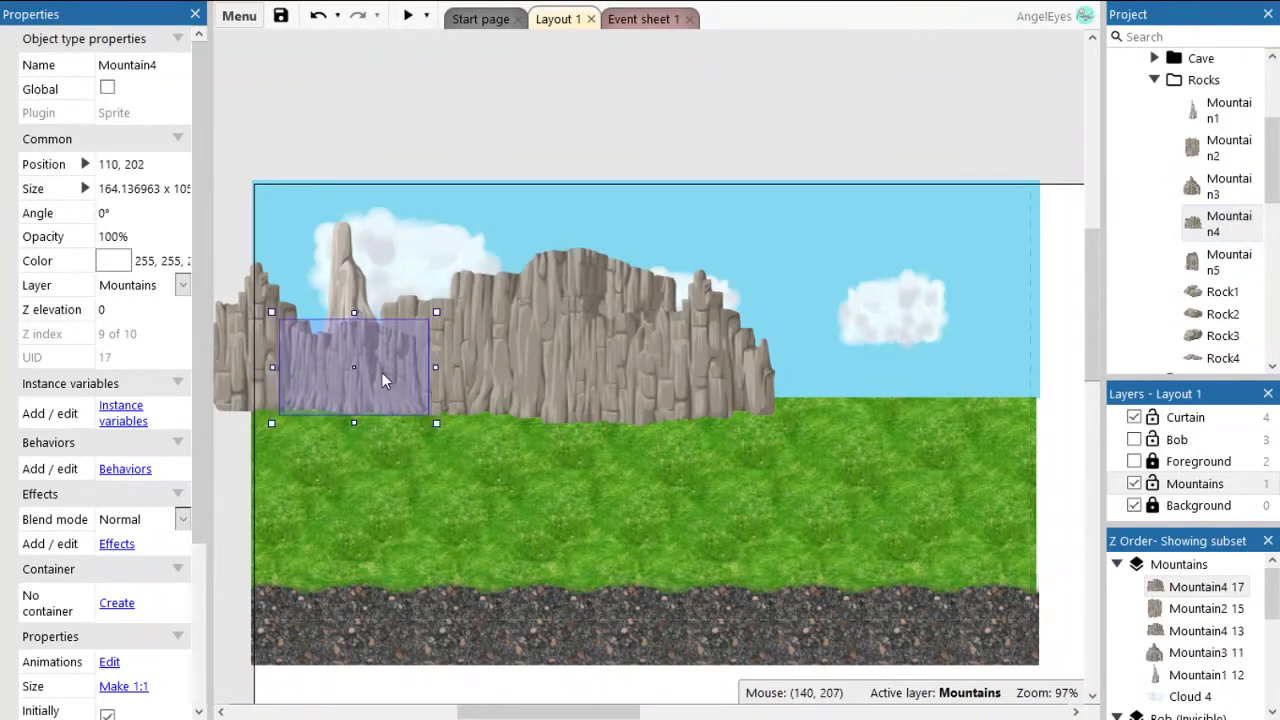
# Shift the first Mountain1 left and add a second Mountain1, about 92 x 184, at 475, 140 beneath Mountain4 in the z order.
pyautogui.moveTo(344, 282); pyautogui.dragTo(339, 284)
pyautogui.moveTo(1228, 110); pyautogui.dragTo(693, 300)
pyautogui.moveTo(1194, 588); pyautogui.dragTo(1193, 617)
pyautogui.moveTo(1192, 610); pyautogui.dragTo(1191, 657)
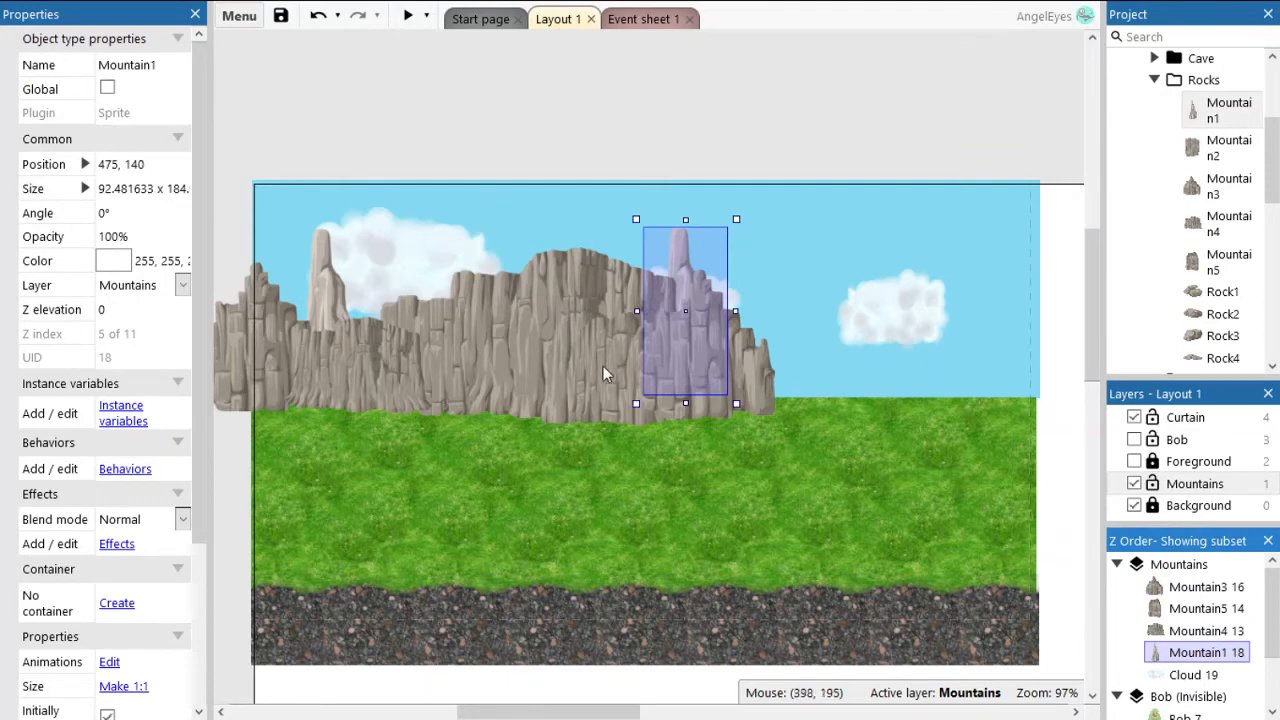
# Enlarge the second Mountain4 slightly and move the first Mountain1 up and left behind it.
pyautogui.click(705, 366)
pyautogui.click(591, 371)
pyautogui.click(520, 365)
pyautogui.click(400, 380)
pyautogui.click(452, 388)
pyautogui.click(352, 375)
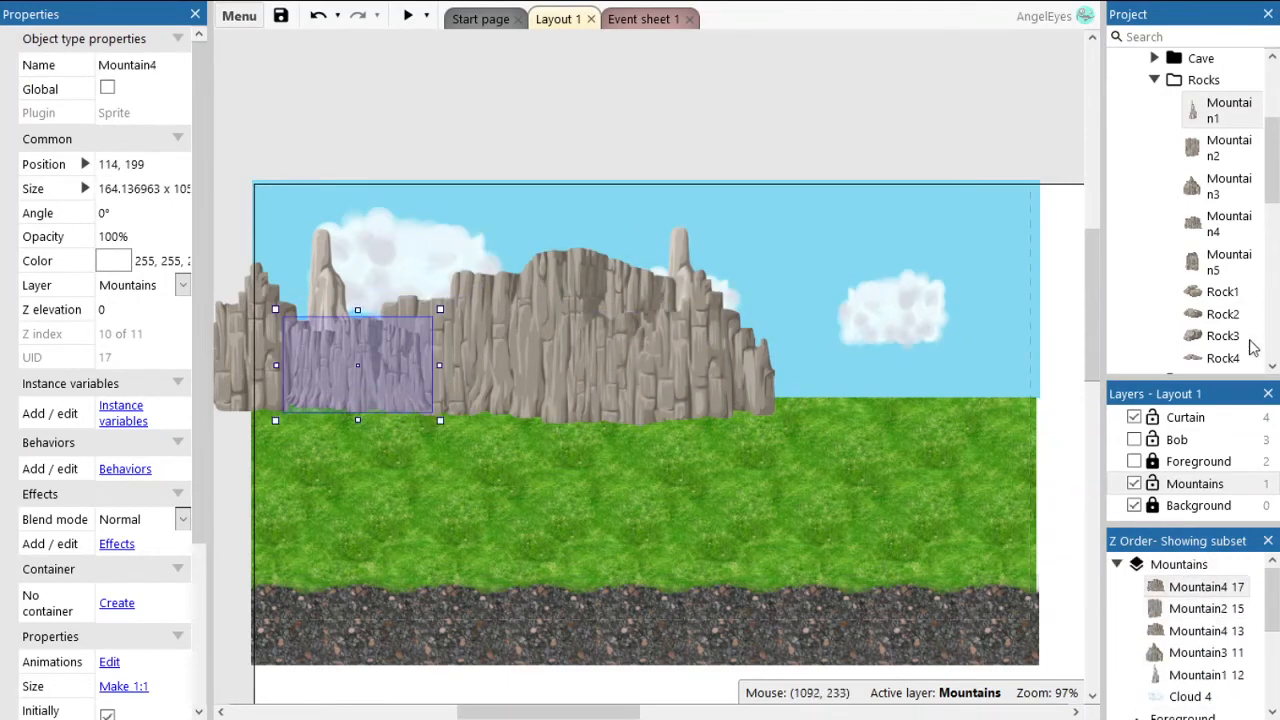
pyautogui.moveTo(440, 309); pyautogui.dragTo(455, 299)
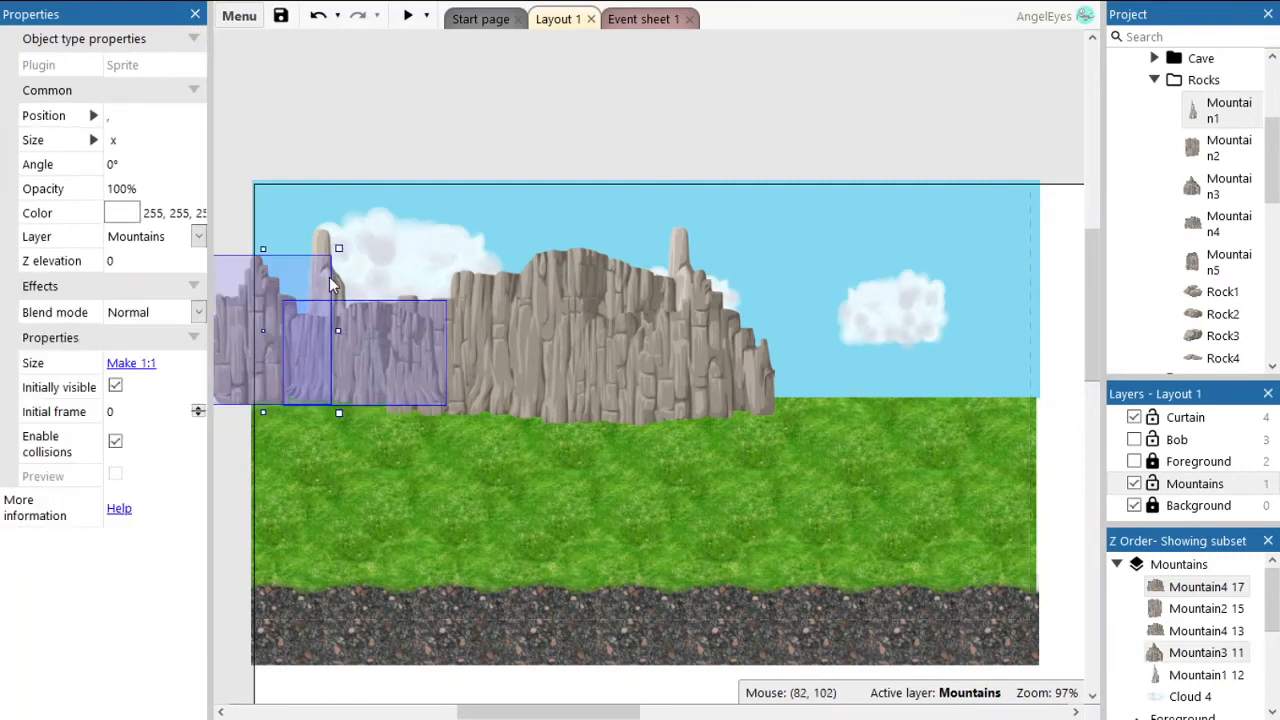
pyautogui.click(311, 249)
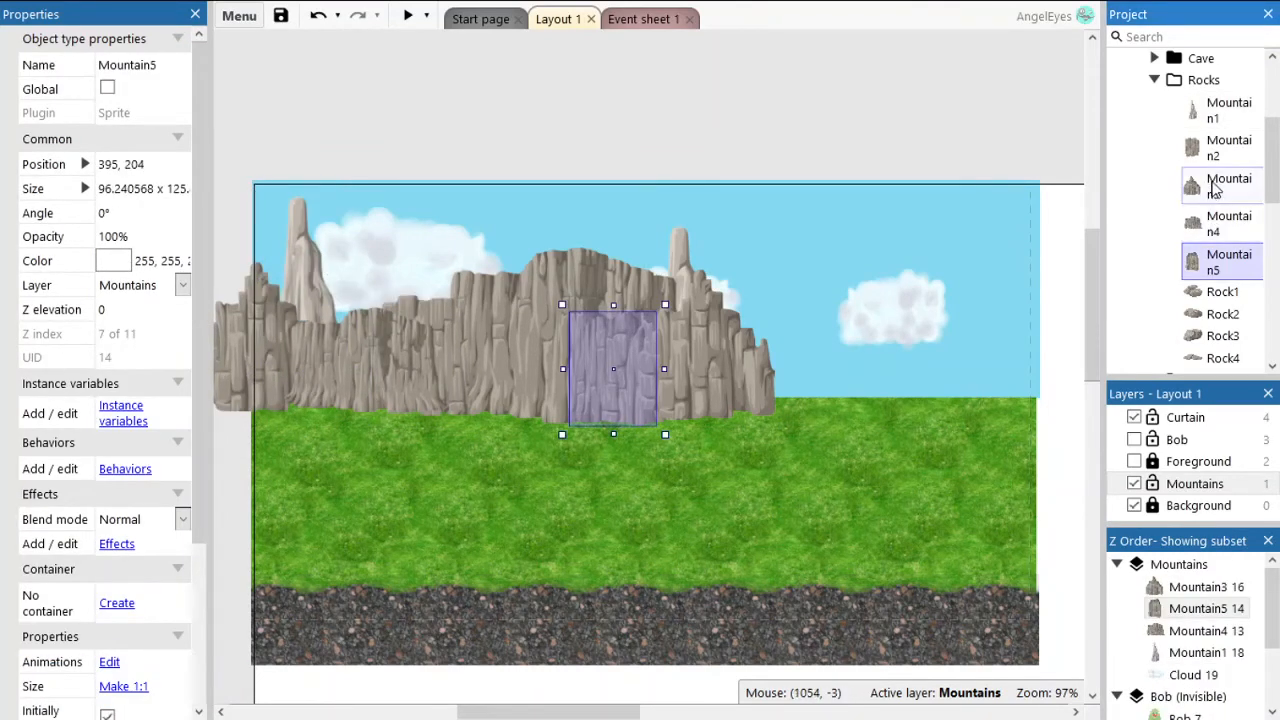
# Add a third Mountain3 behind the second Mountain4 and order it just above the first Mountain1.
pyautogui.moveTo(1225, 186); pyautogui.dragTo(392, 351)
pyautogui.moveTo(1206, 587); pyautogui.dragTo(1195, 682)
pyautogui.moveTo(389, 277)
pyautogui.mouseDown()
pyautogui.moveTo(369, 280)
pyautogui.moveTo(385, 267)
pyautogui.mouseUp()
pyautogui.moveTo(450, 218)
pyautogui.mouseDown()
pyautogui.moveTo(473, 227)
pyautogui.moveTo(439, 237)
pyautogui.mouseUp()
pyautogui.moveTo(395, 279); pyautogui.dragTo(413, 271)
pyautogui.click(876, 155)
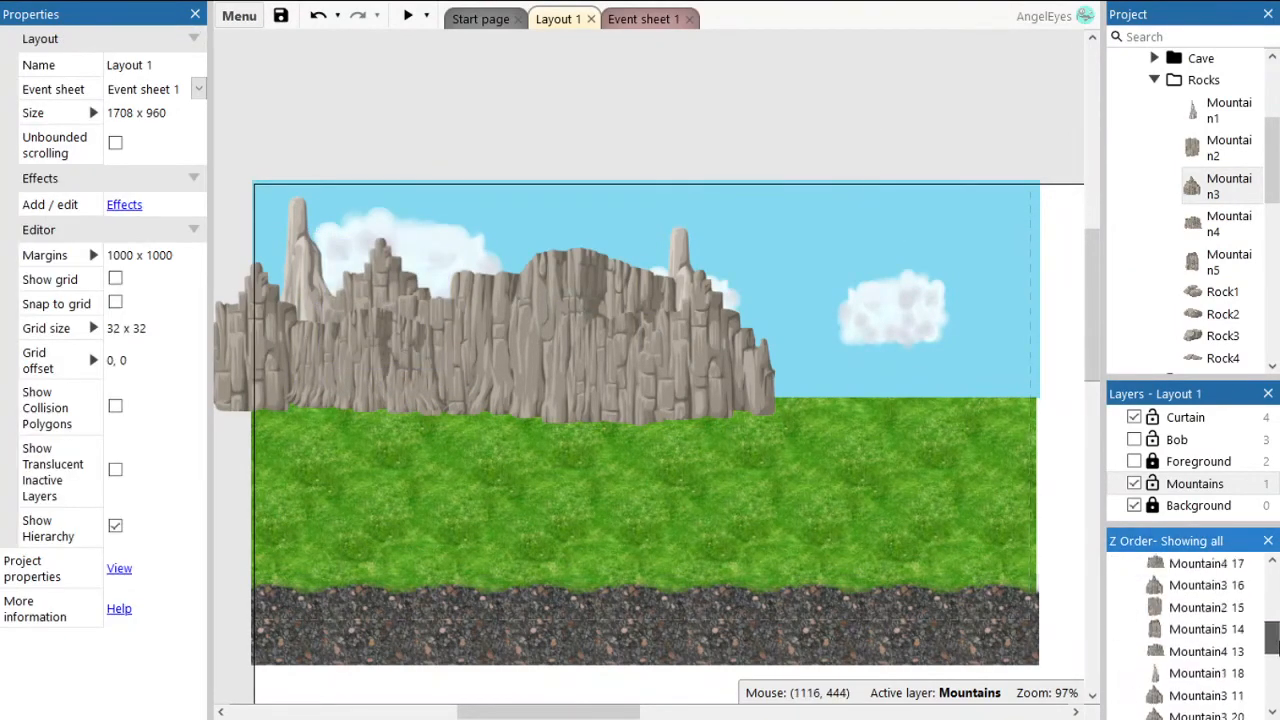
# Move Cloud2 up the Mountains layer's z order to between the second Mountain3 and Mountain2.
pyautogui.scroll(-3, 1200, 600)
pyautogui.click(1183, 594)
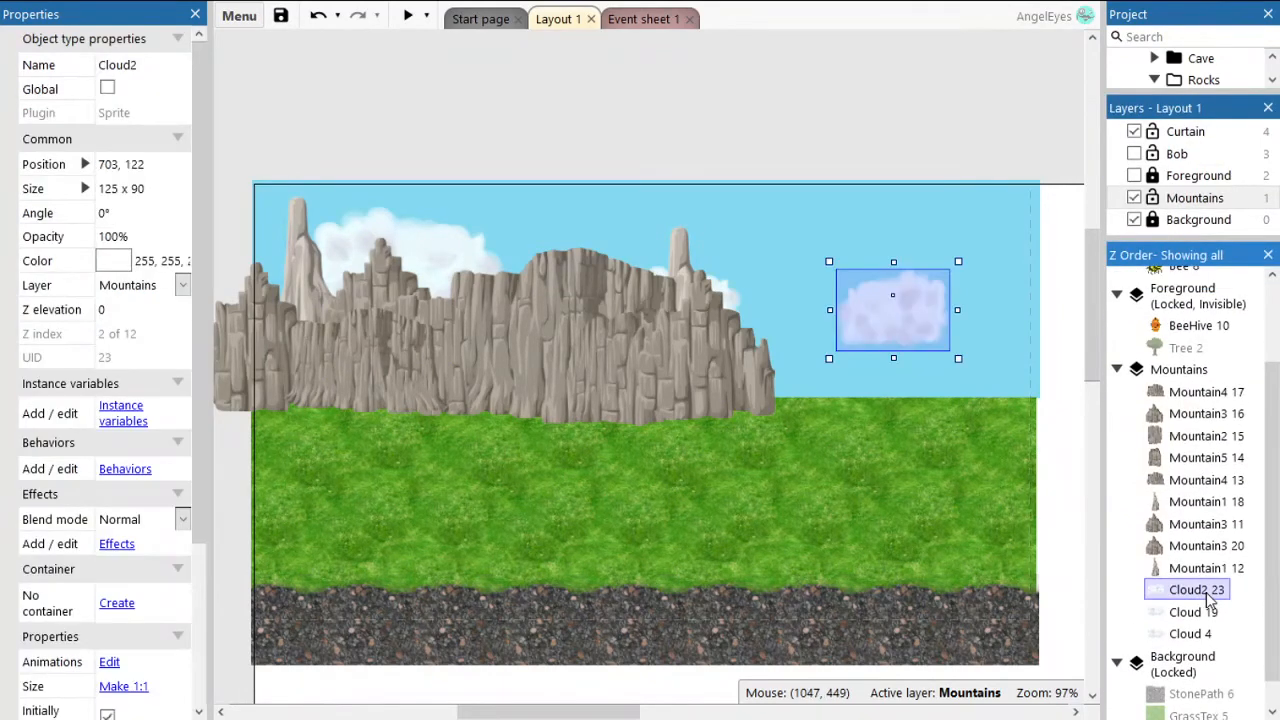
pyautogui.click(1120, 281)
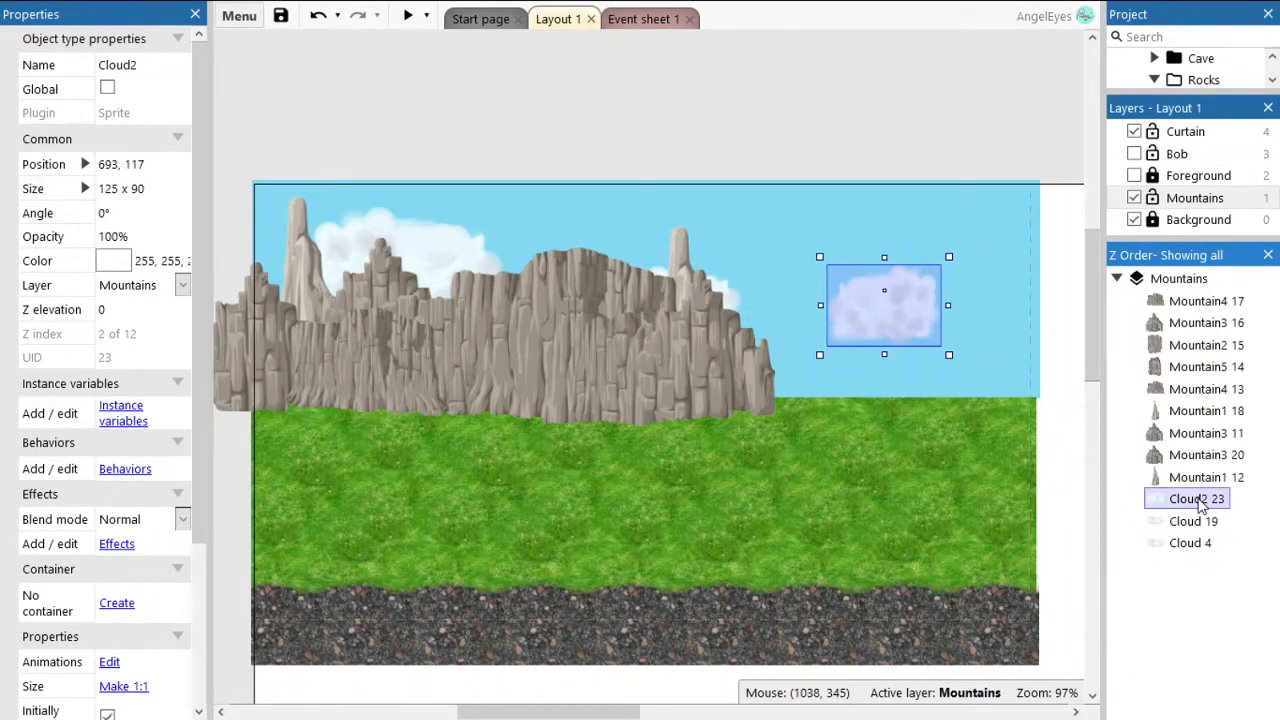
pyautogui.moveTo(1192, 502); pyautogui.dragTo(1190, 340)
# Raise the middle cloud between Mountain5 and Mountain4 in the z order, and the large left cloud above the third Mountain3.
pyautogui.click(1190, 583)
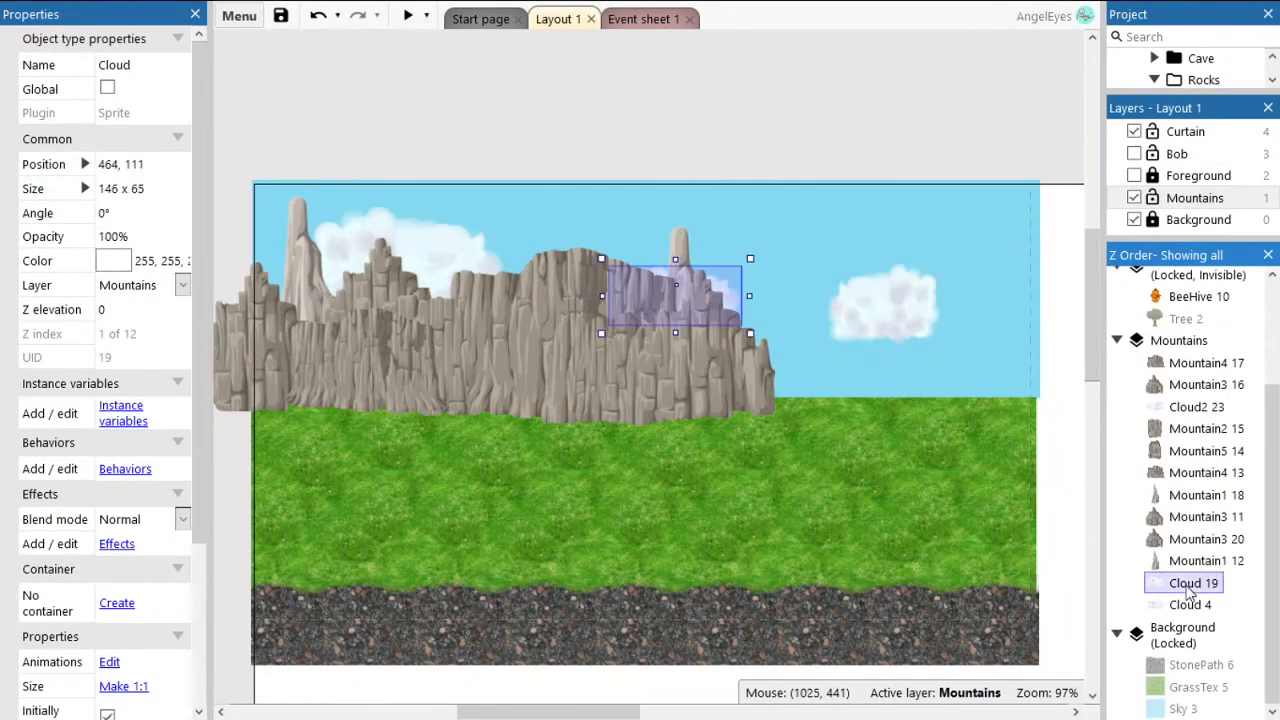
pyautogui.moveTo(1190, 389); pyautogui.dragTo(1187, 314)
pyautogui.moveTo(1187, 323); pyautogui.dragTo(1188, 355)
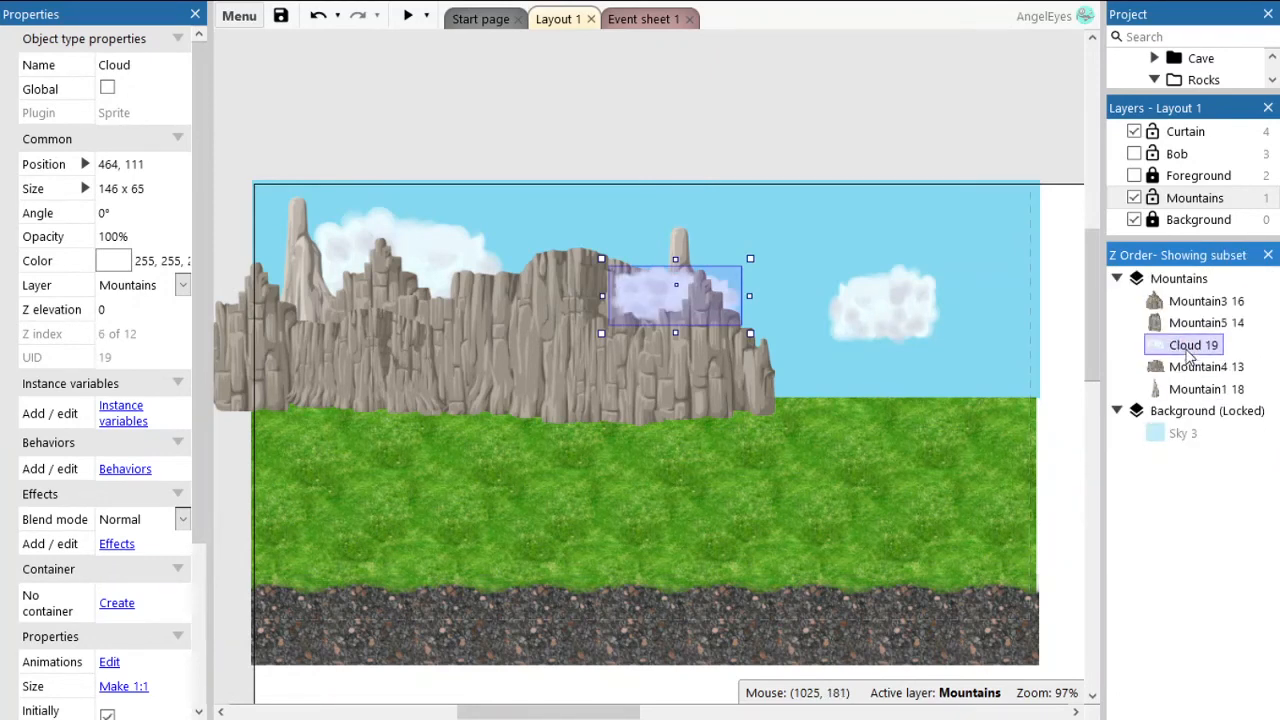
pyautogui.moveTo(1183, 540); pyautogui.dragTo(1183, 529)
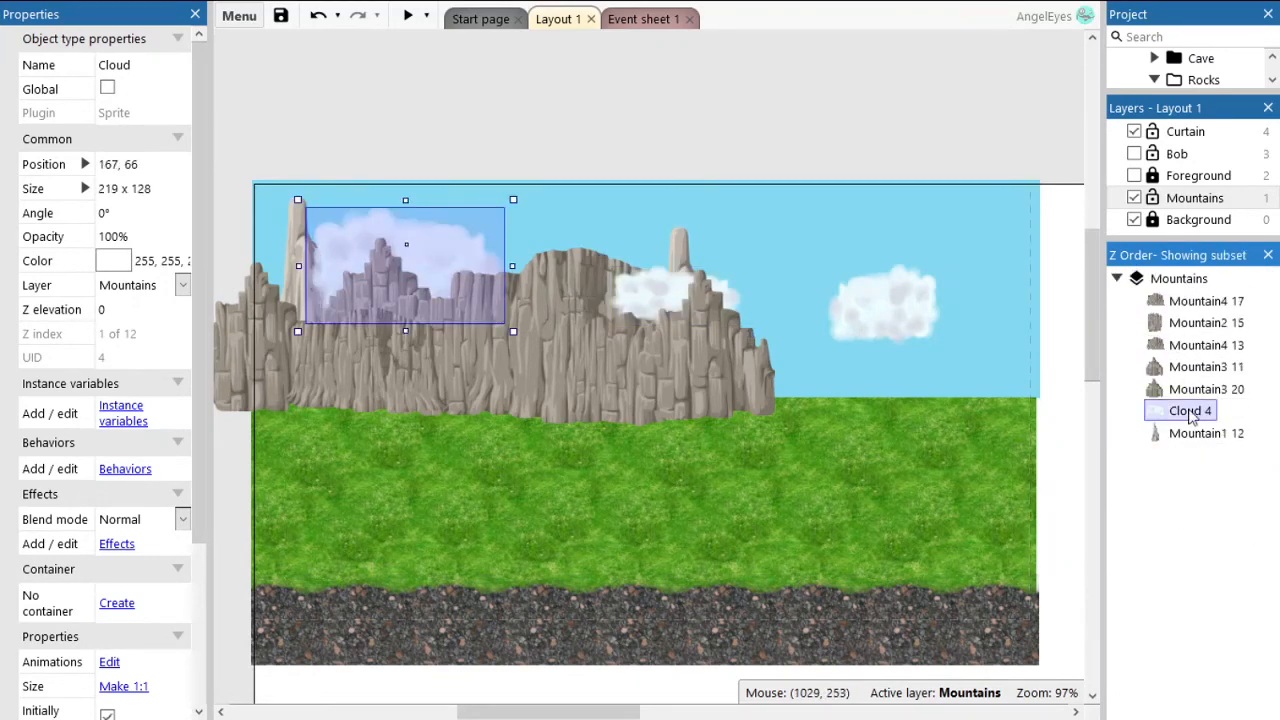
pyautogui.moveTo(1191, 417); pyautogui.dragTo(1196, 388)
pyautogui.click(1110, 300)
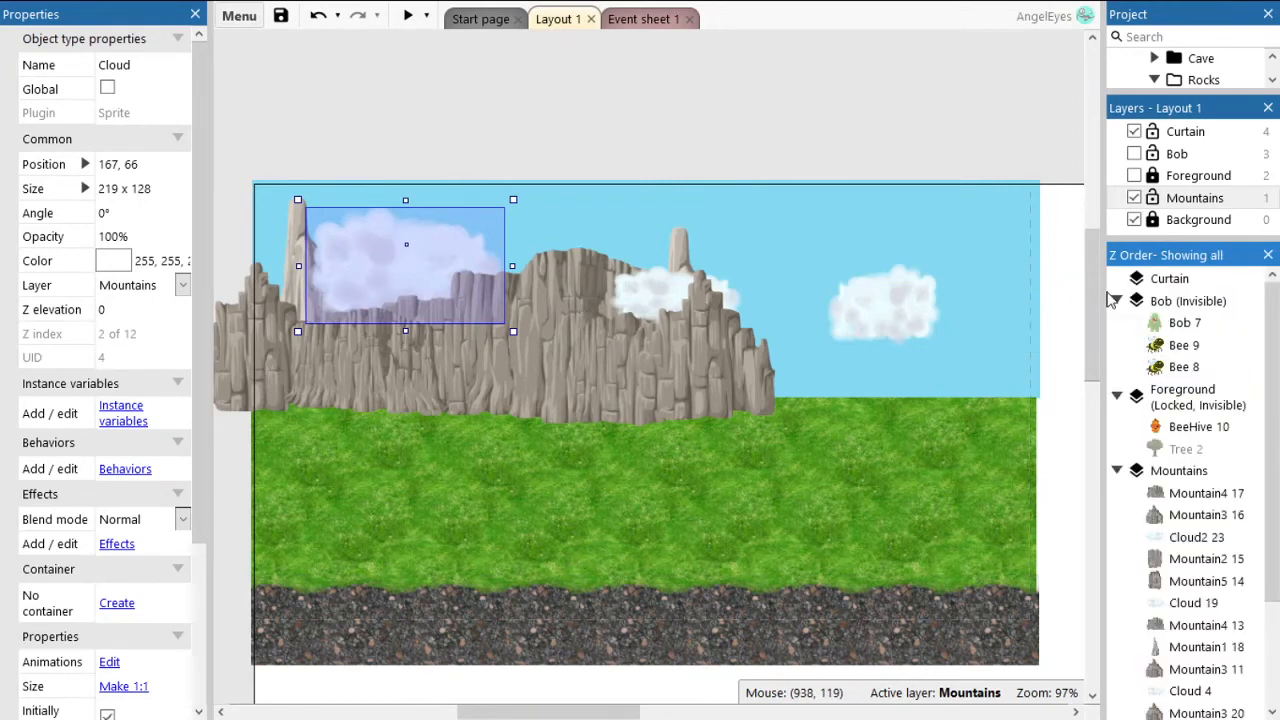
# Show the Foreground and Bob layers, then lock Mountains and unlock Foreground.
pyautogui.click(1134, 175)
pyautogui.click(1134, 153)
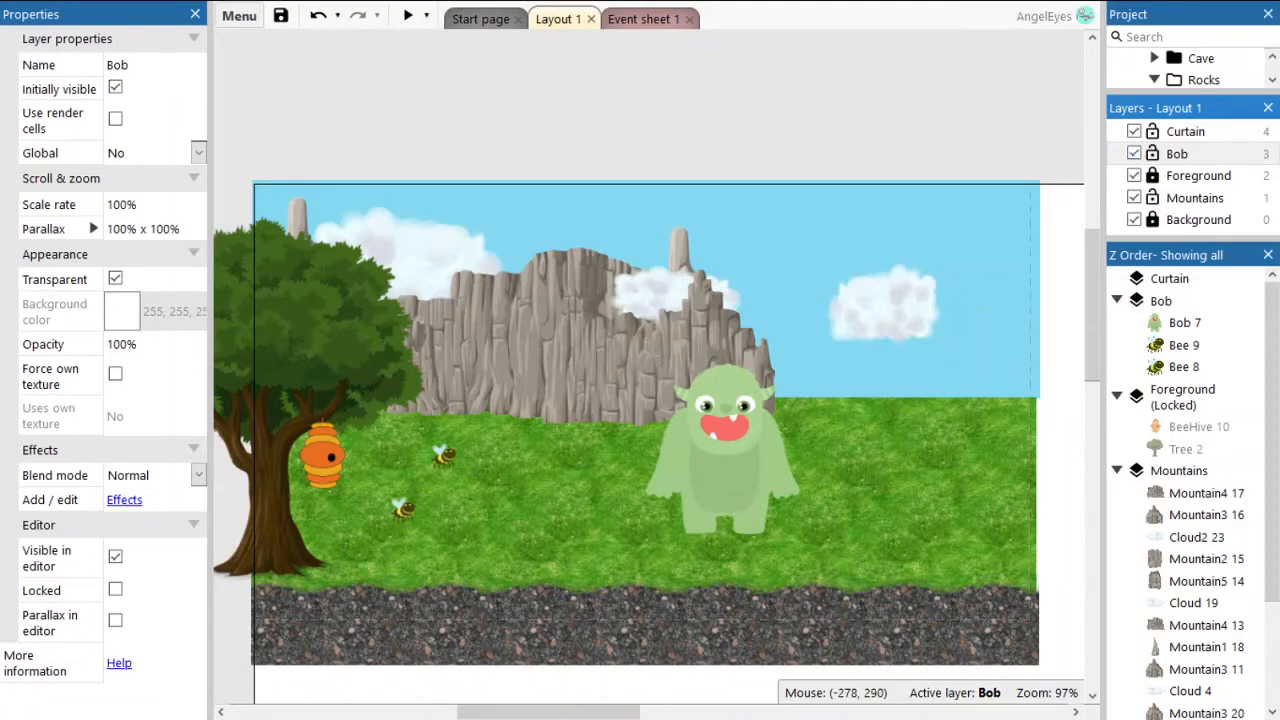
pyautogui.click(1057, 512)
pyautogui.click(1152, 197)
pyautogui.click(1152, 175)
# Add the Cave1 sprite from the Cave folder to the Foreground layer, scaled to about 190 x 278, right of Bob.
pyautogui.moveTo(1060, 250); pyautogui.dragTo(1061, 169, button='middle')
pyautogui.moveTo(1186, 95); pyautogui.dragTo(890, 305)
pyautogui.click(1154, 80)
pyautogui.click(1154, 58)
pyautogui.scroll(5, 943, 263)
pyautogui.keyDown('shift'); pyautogui.moveTo(481, 66); pyautogui.dragTo(862, 600); pyautogui.keyUp('shift')
pyautogui.scroll(-6, 894, 566)
pyautogui.keyDown('shift'); pyautogui.moveTo(862, 190); pyautogui.dragTo(1044, 460); pyautogui.keyUp('shift')
pyautogui.moveTo(1070, 505); pyautogui.dragTo(812, 170)
pyautogui.keyDown('shift'); pyautogui.moveTo(788, 124); pyautogui.dragTo(836, 200); pyautogui.keyUp('shift')
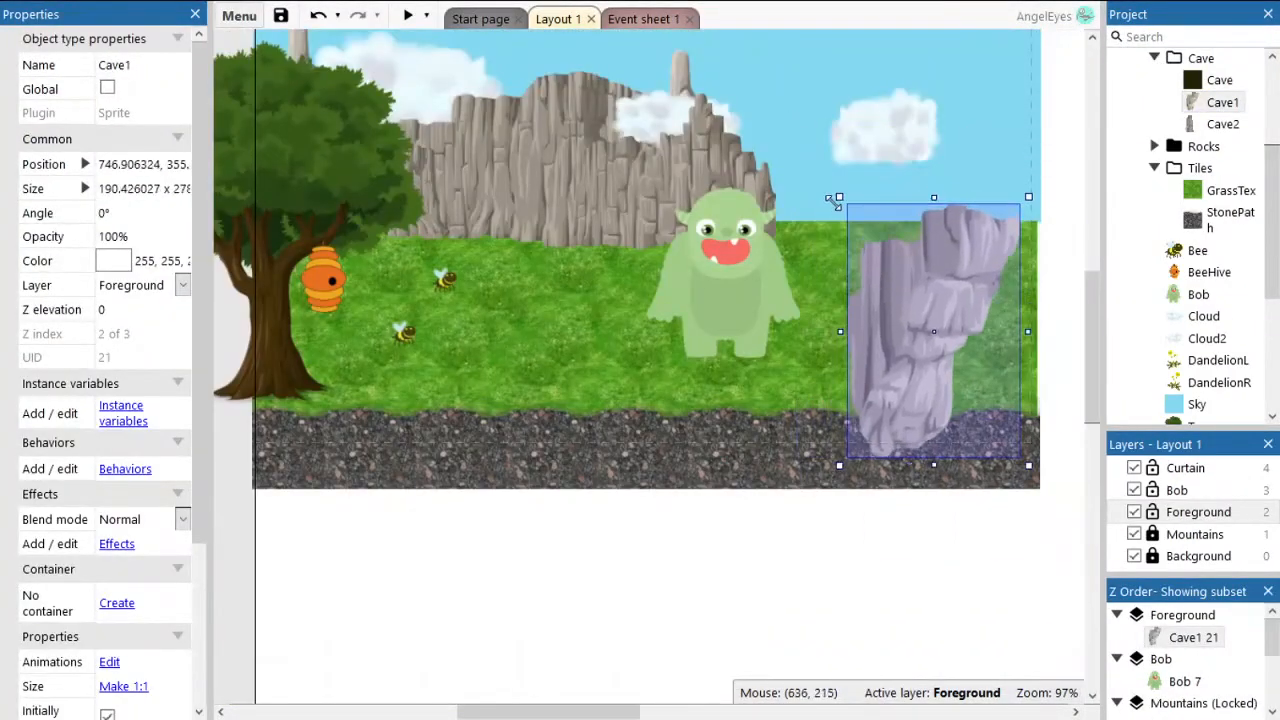
# Shrink Cave1 further and place it at the right edge of the grass, overlapping the horizon.
pyautogui.moveTo(971, 316); pyautogui.dragTo(999, 237)
pyautogui.keyDown('shift'); pyautogui.moveTo(869, 119); pyautogui.dragTo(927, 208); pyautogui.keyUp('shift')
pyautogui.moveTo(971, 276); pyautogui.dragTo(970, 227)
# Add Cave2 to the Foreground layer, shrink it to a narrow rock column under Cave1 and order it beneath Cave1.
pyautogui.moveTo(1220, 124); pyautogui.dragTo(338, 588)
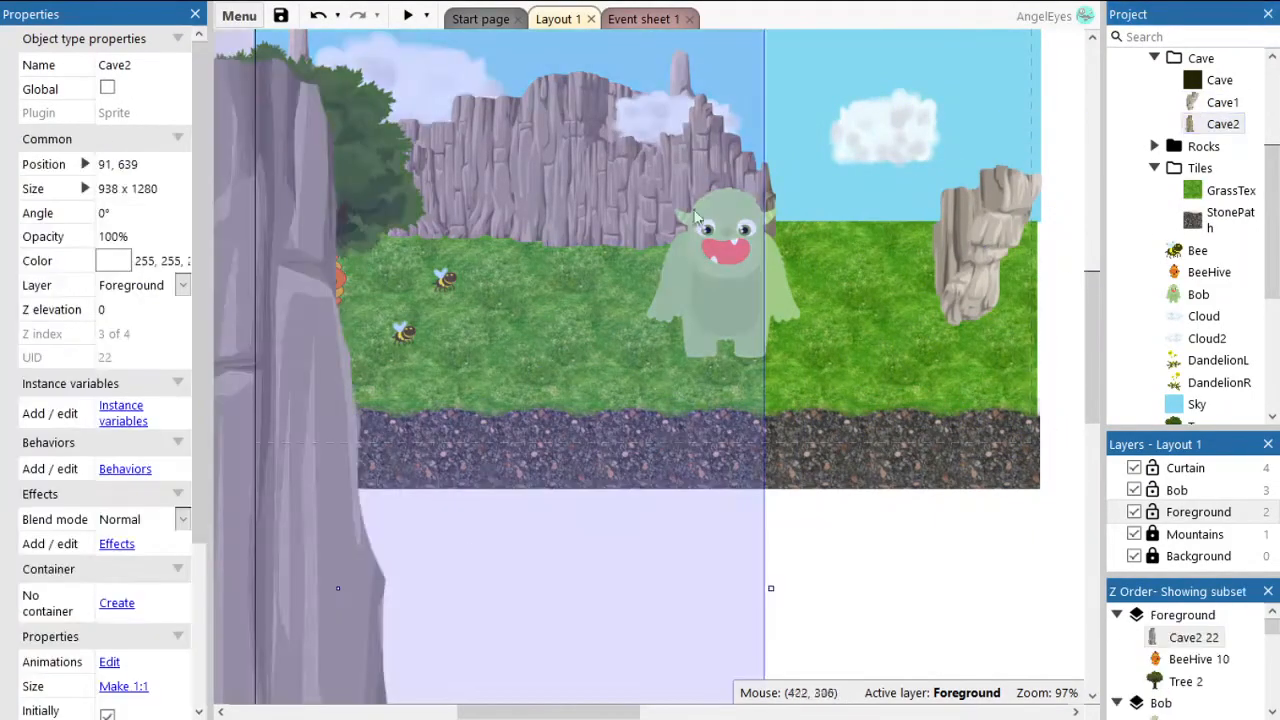
pyautogui.scroll(3, 697, 217)
pyautogui.keyDown('shift'); pyautogui.moveTo(771, 296); pyautogui.dragTo(250, 612); pyautogui.keyUp('shift')
pyautogui.moveTo(230, 660); pyautogui.dragTo(926, 210)
pyautogui.keyDown('shift'); pyautogui.moveTo(944, 166); pyautogui.dragTo(718, 460); pyautogui.keyUp('shift')
pyautogui.moveTo(664, 548); pyautogui.dragTo(983, 255)
pyautogui.scroll(3, 925, 443)
pyautogui.keyDown('shift'); pyautogui.moveTo(1048, 460); pyautogui.dragTo(868, 474); pyautogui.keyUp('shift')
pyautogui.keyDown('shift'); pyautogui.scroll(-3, 1057, 433); pyautogui.keyUp('shift')
pyautogui.moveTo(1193, 637); pyautogui.dragTo(1193, 666)
# Add the dark 250 x 250 Cave sprite at 944, 325 as the cave opening and order it beneath Cave2.
pyautogui.moveTo(1205, 81); pyautogui.dragTo(764, 506)
pyautogui.moveTo(1190, 637); pyautogui.dragTo(1190, 681)
pyautogui.keyDown('shift'); pyautogui.scroll(-3, 840, 524); pyautogui.keyUp('shift')
pyautogui.moveTo(845, 528); pyautogui.dragTo(796, 522)
pyautogui.click(995, 583)
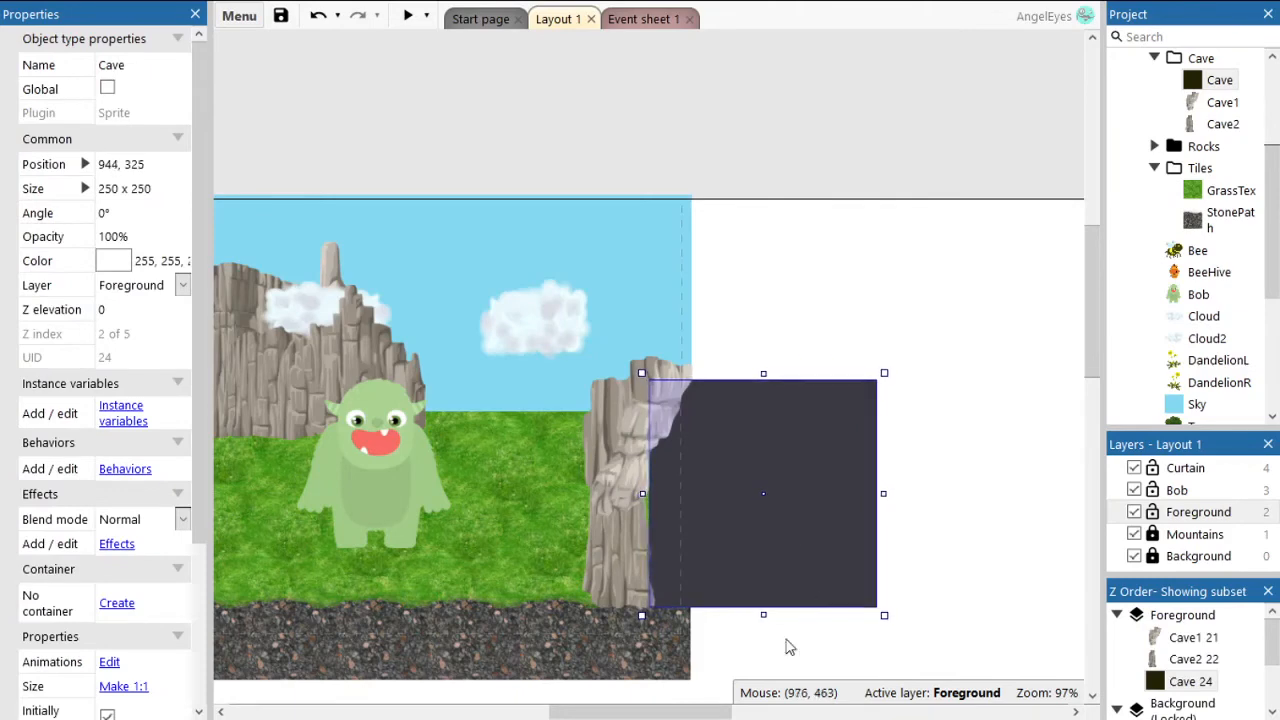
pyautogui.click(786, 640)
# Nudge Cave2 slightly down and left, and shift the dark Cave sprite left against it.
pyautogui.scroll(-1, 892, 578)
pyautogui.moveTo(612, 470); pyautogui.dragTo(607, 478)
pyautogui.moveTo(782, 462); pyautogui.dragTo(778, 462)
pyautogui.click(738, 650)
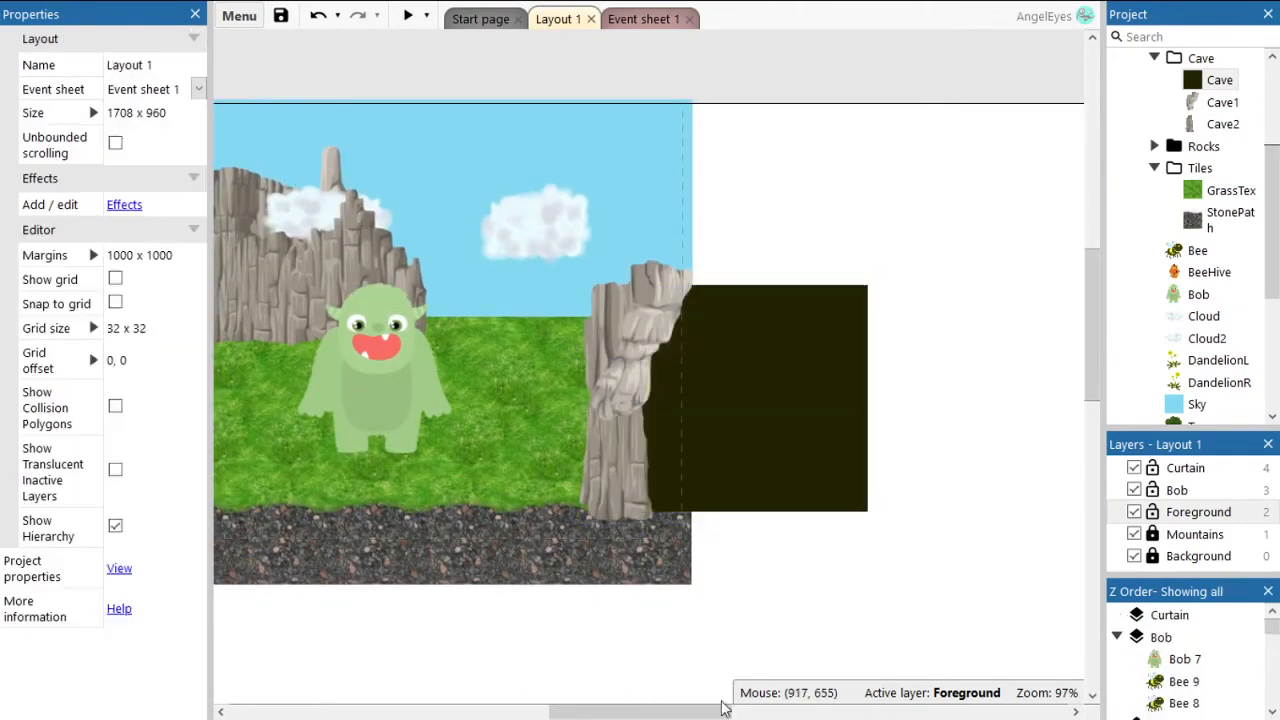
# Move Bob down to 494, 344 so his feet stand on the stone path, and lock the Foreground layer.
pyautogui.moveTo(725, 710); pyautogui.dragTo(630, 710)
pyautogui.moveTo(730, 405); pyautogui.dragTo(683, 468)
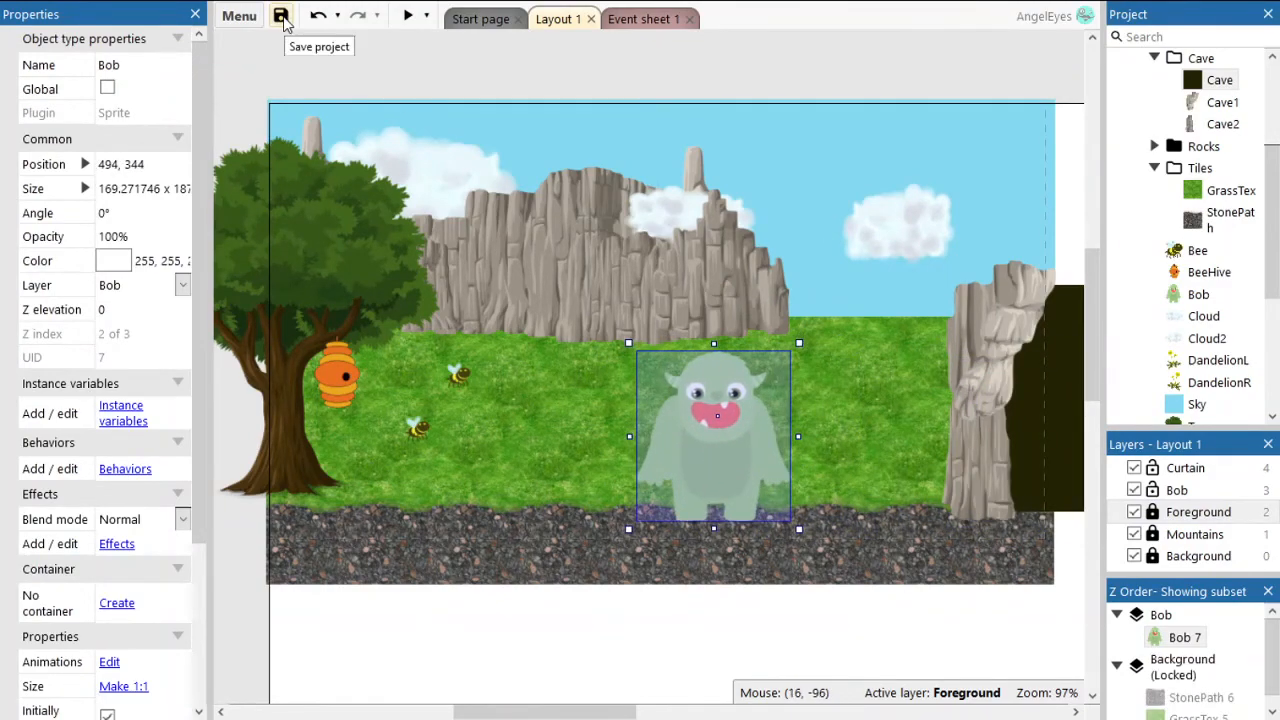
# Save the project and preview the layout, then minimize the preview window.
pyautogui.click(281, 15)
pyautogui.click(408, 16)
pyautogui.click(1006, 48)
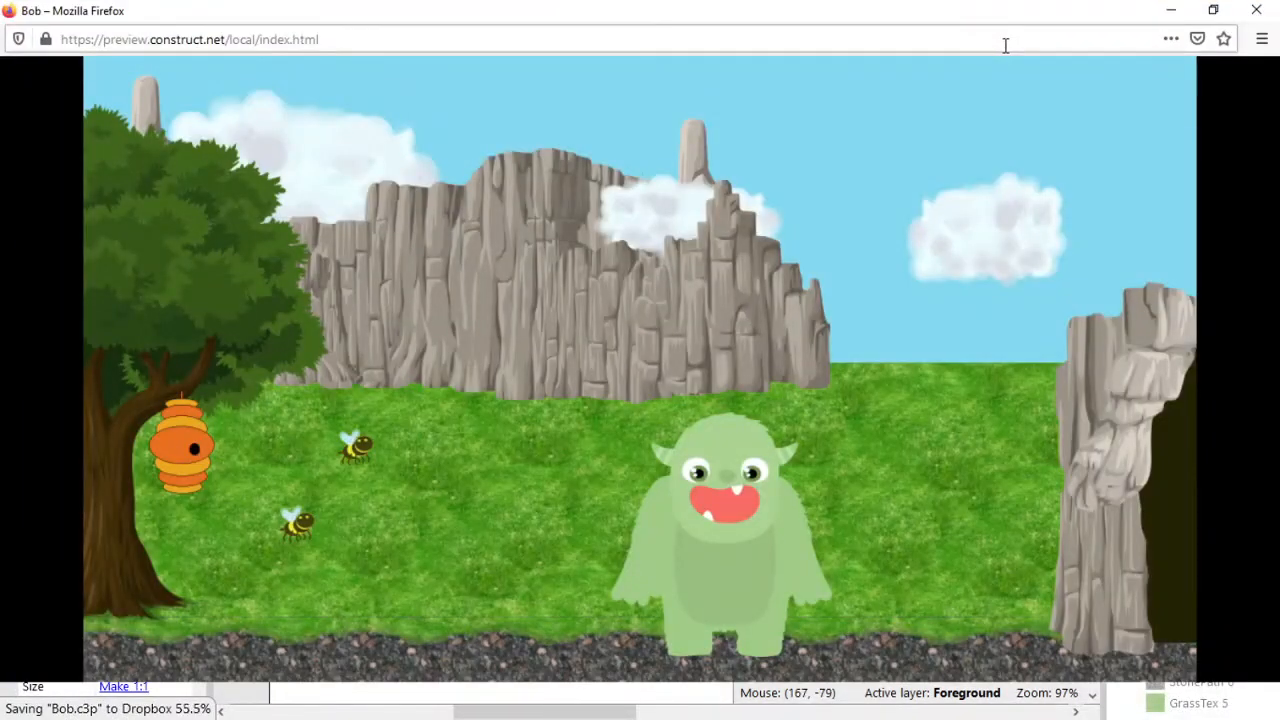
pyautogui.click(1171, 10)
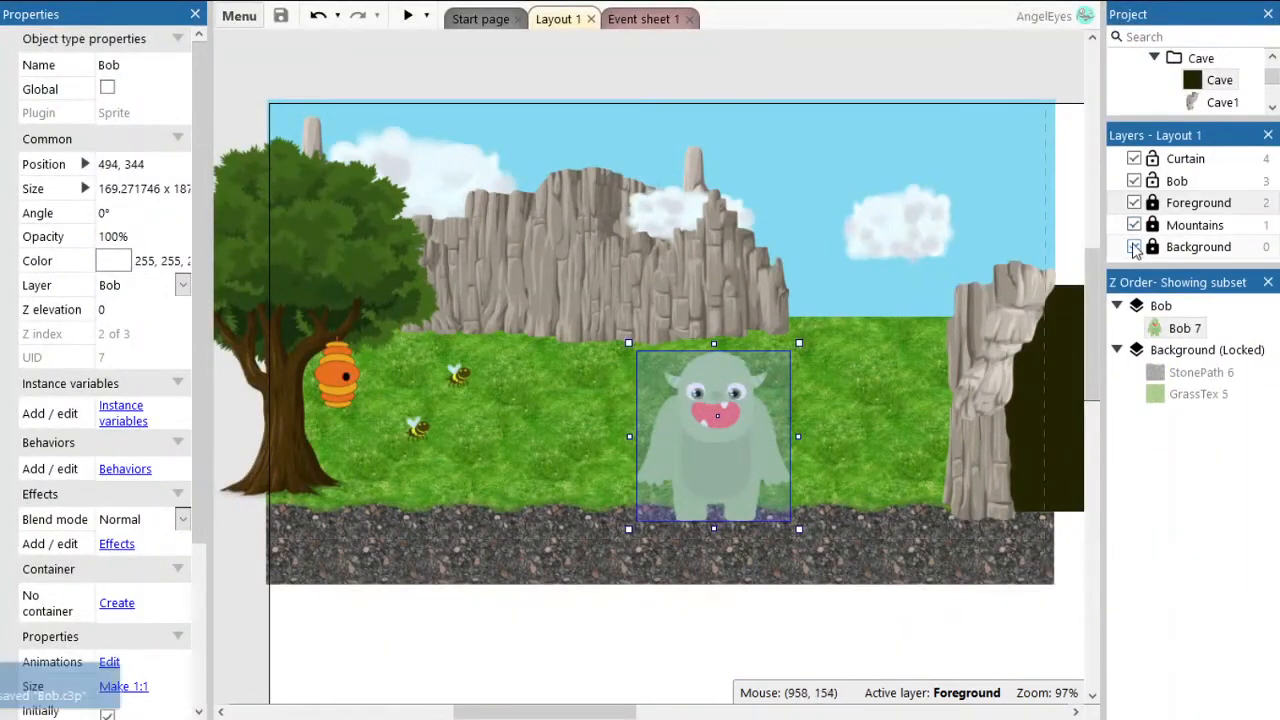
# Unlock the Foreground and Background layers and move StonePath into the Foreground layer, directly above Cave.
pyautogui.click(950, 549)
pyautogui.click(1045, 400)
pyautogui.click(1160, 250)
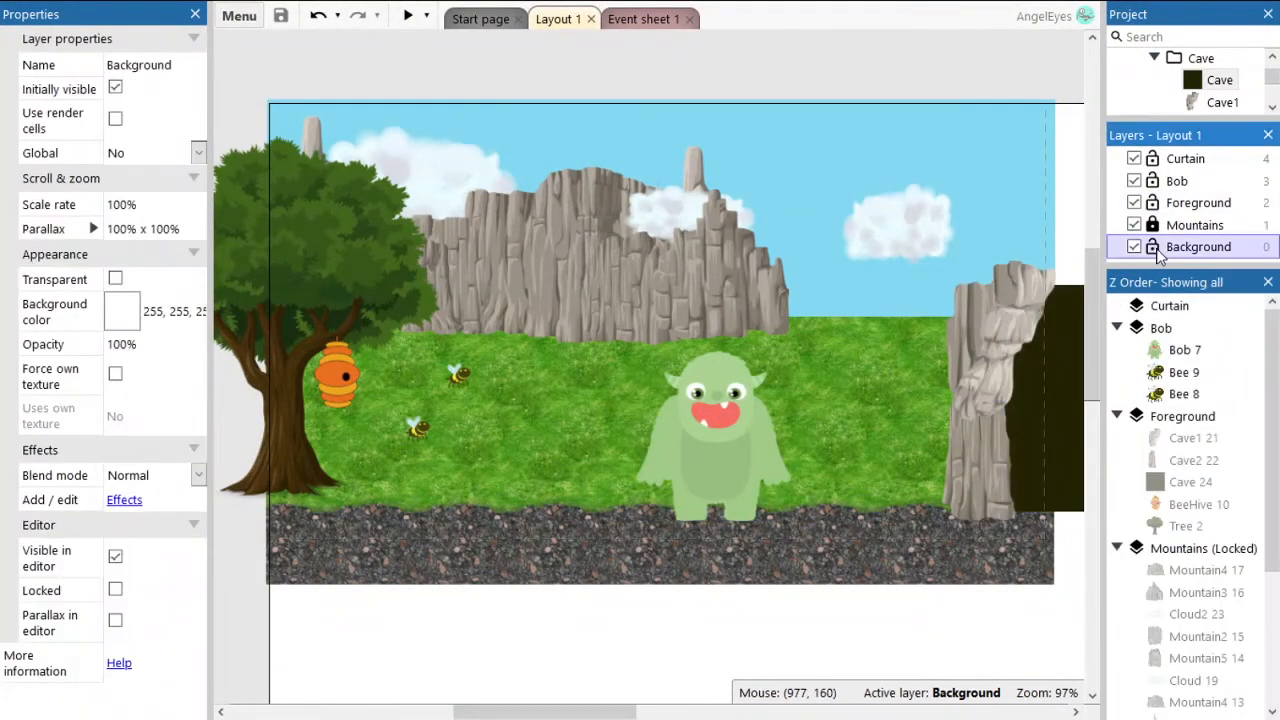
pyautogui.click(1117, 548)
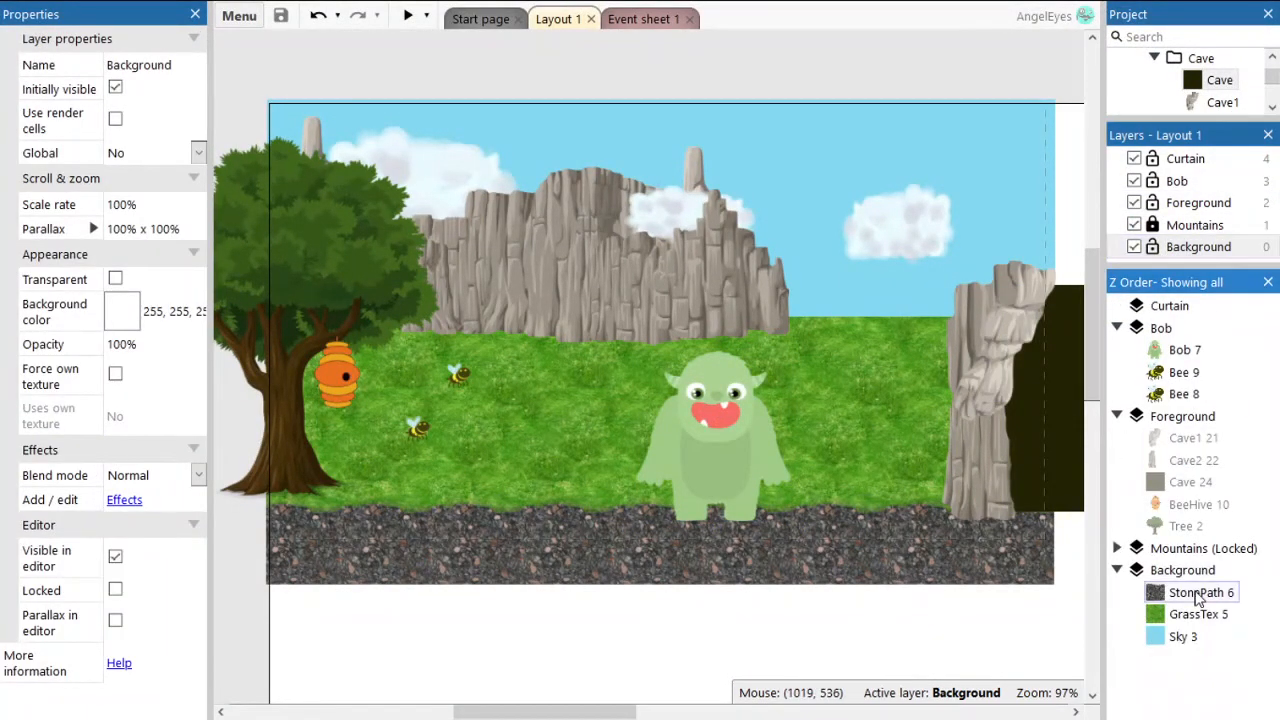
pyautogui.moveTo(1195, 592); pyautogui.dragTo(1180, 475)
# Move the dark Cave sprite to 902, 335 behind the stone path and preview the layout.
pyautogui.moveTo(1065, 470); pyautogui.dragTo(764, 478)
pyautogui.moveTo(333, 4)
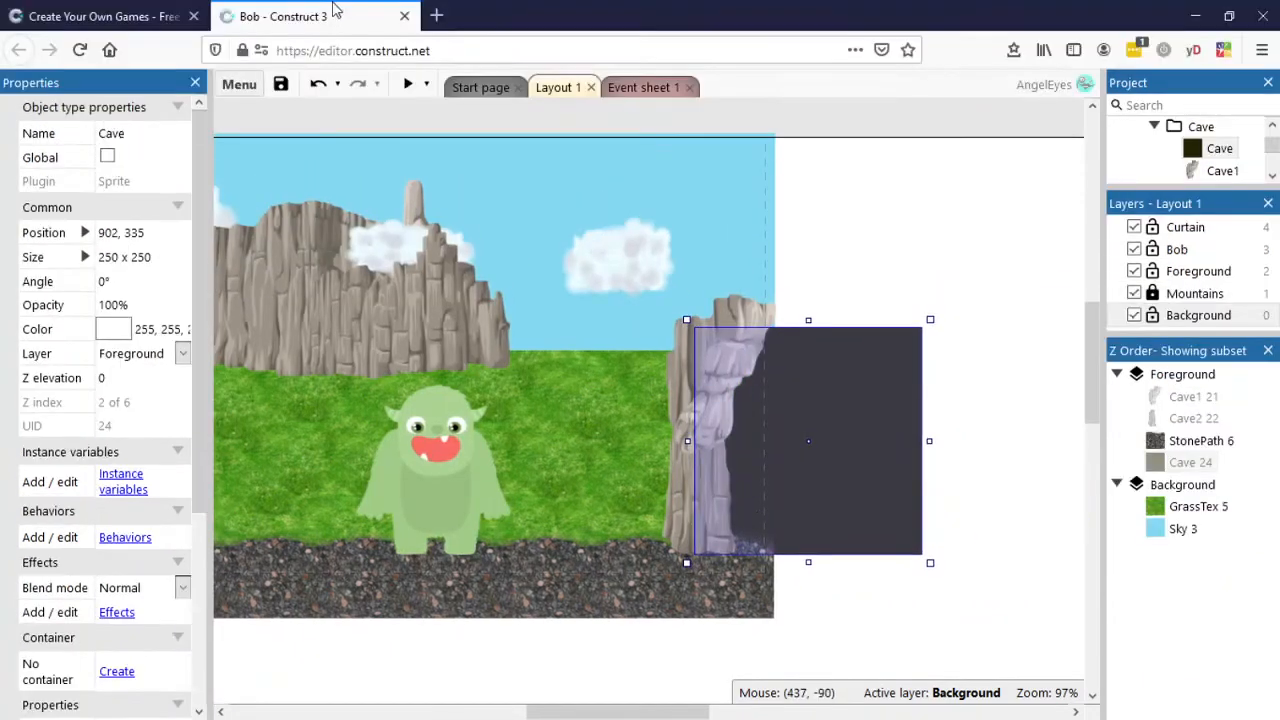
pyautogui.click(408, 83)
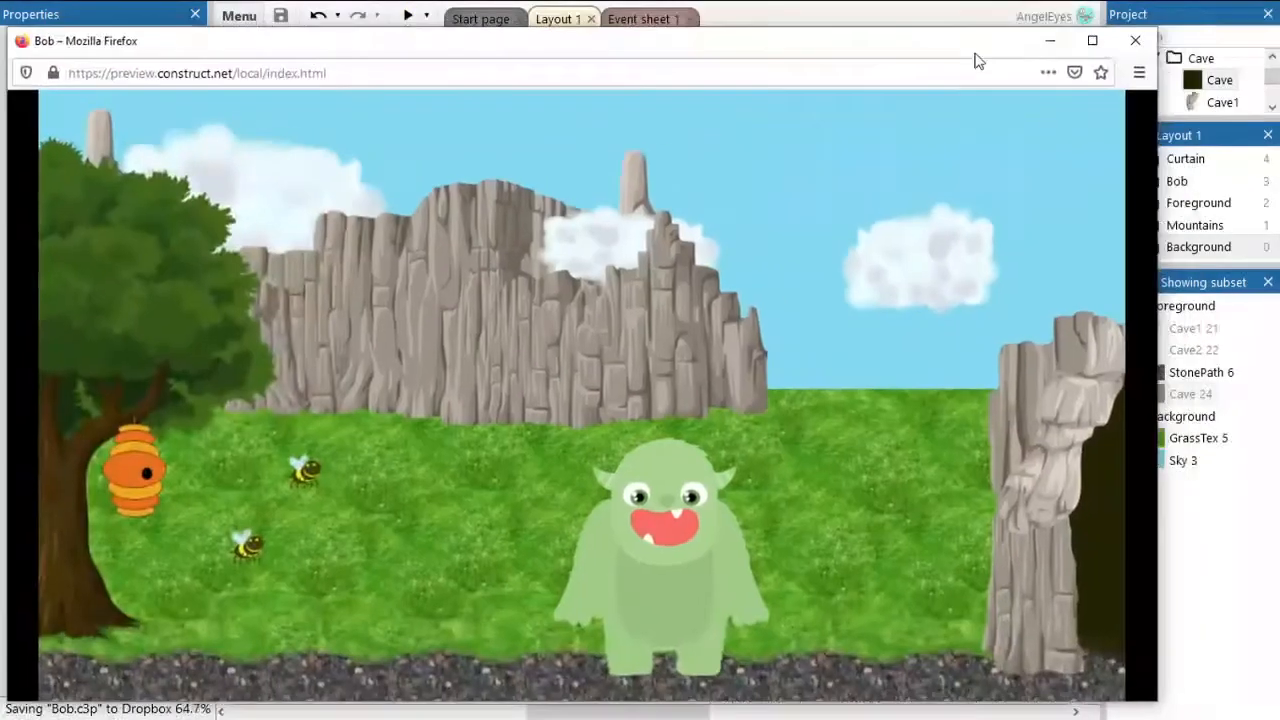